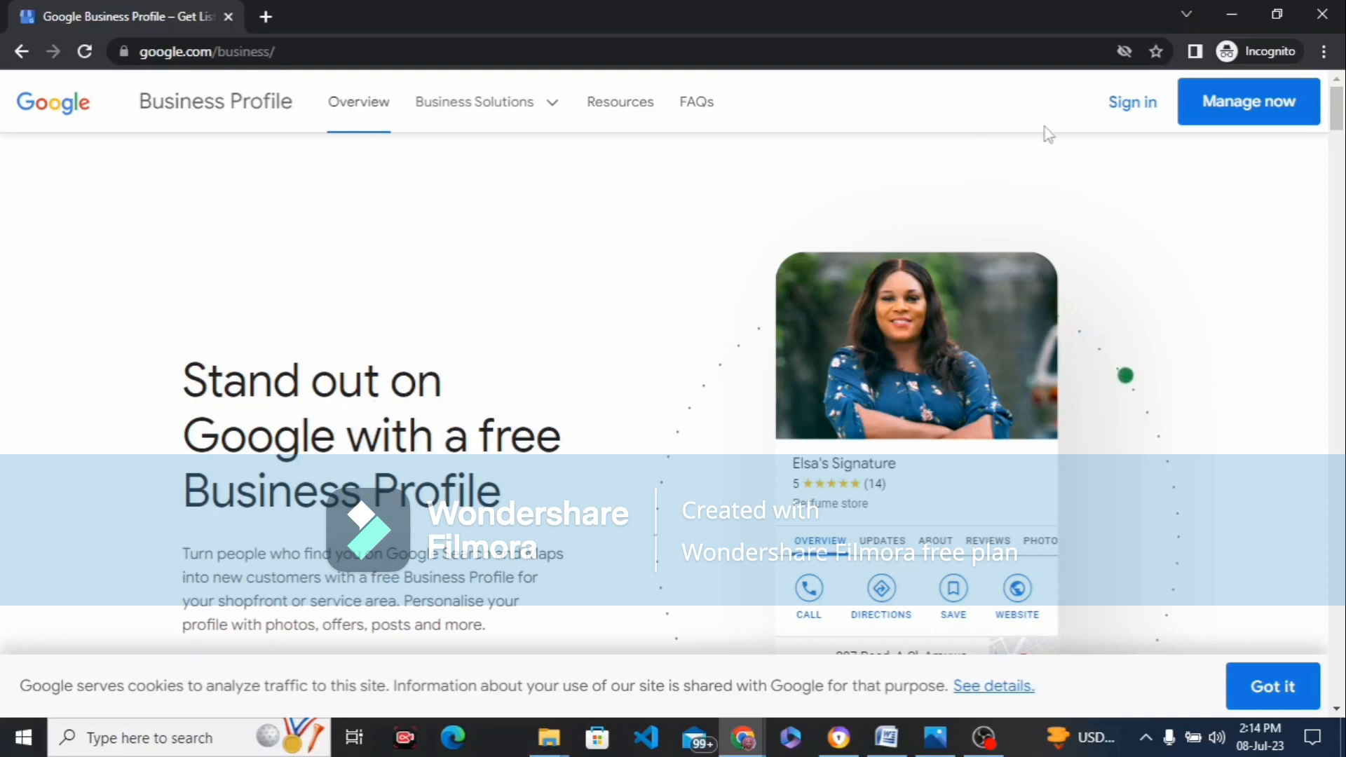
Scroll through the Google Business Profile landing page to review what it offers.
scroll(1234, 401, "down", 2)
scroll(1234, 401, "down", 5)
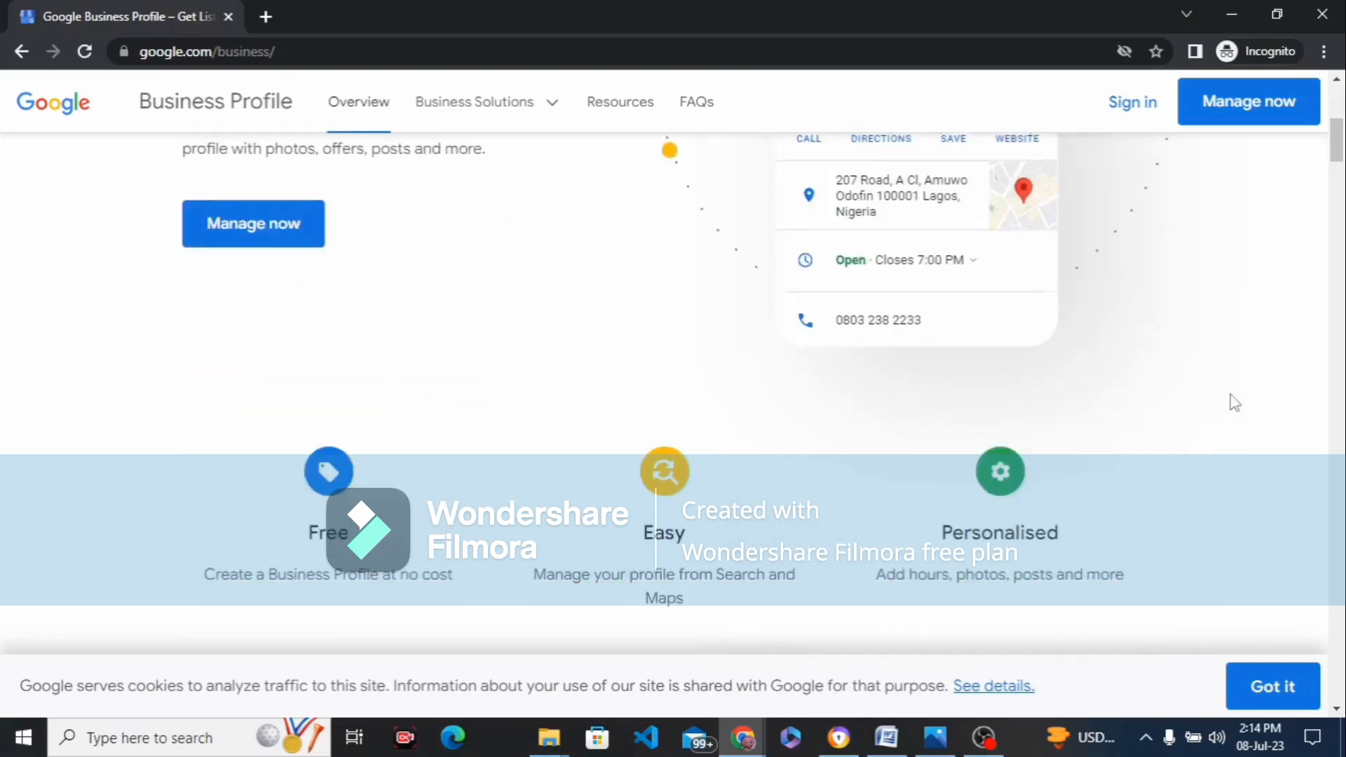
scroll(231, 165, "up", 5)
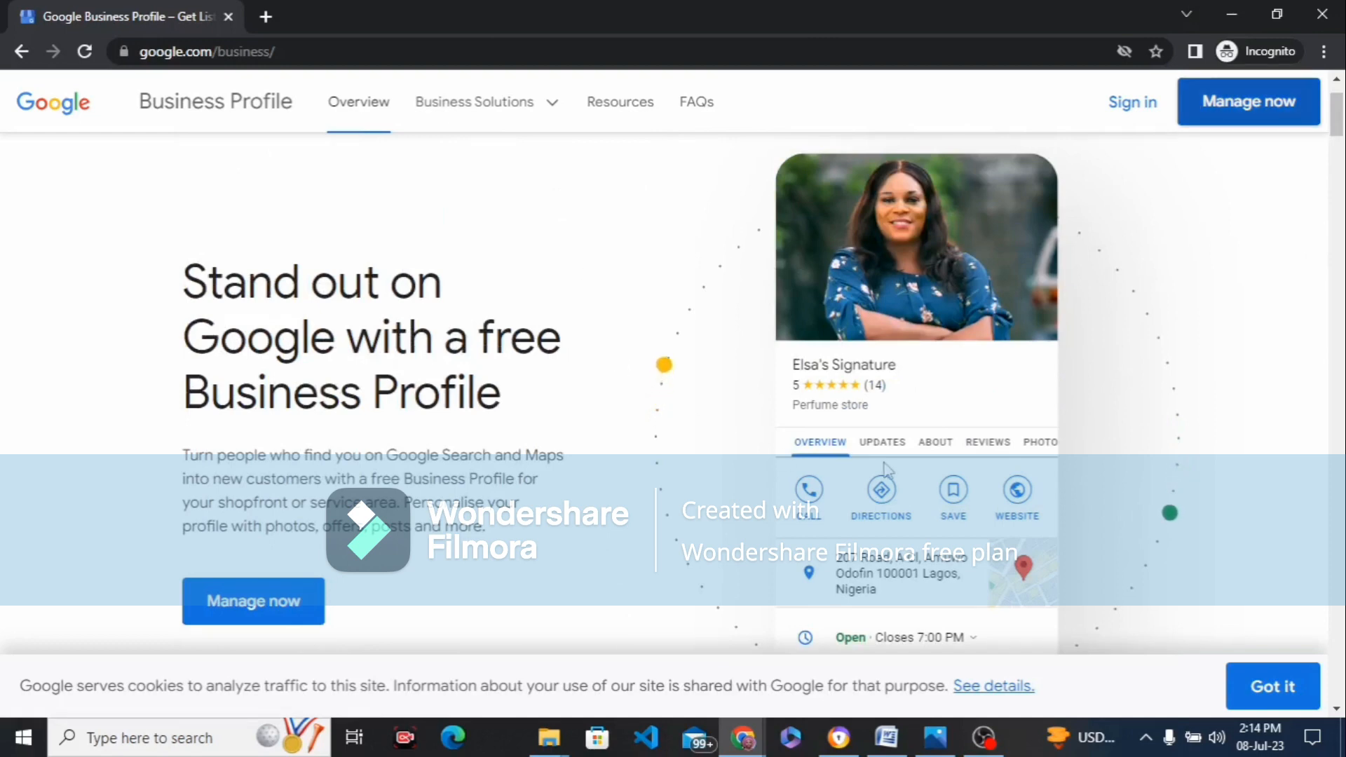
scroll(582, 315, "down", 5)
scroll(370, 337, "down", 5)
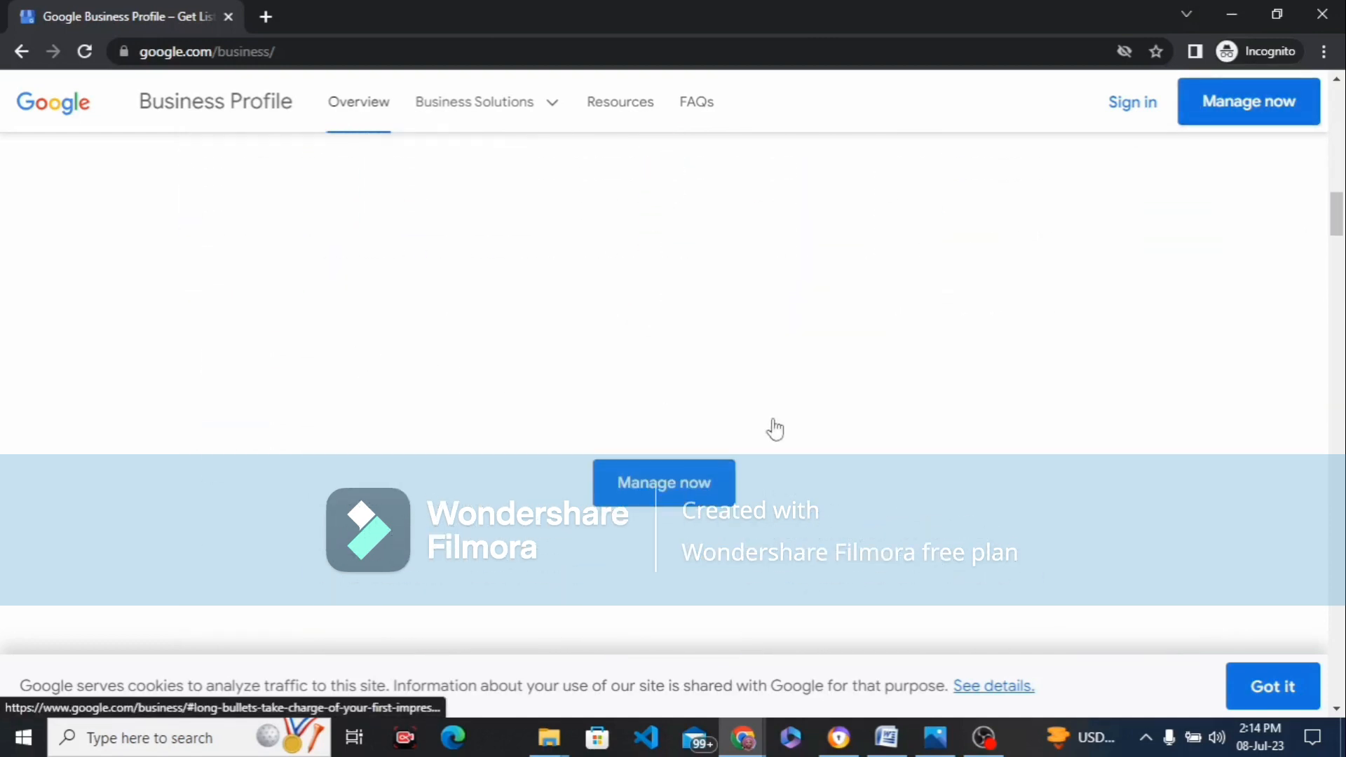
scroll(891, 364, "up", 4)
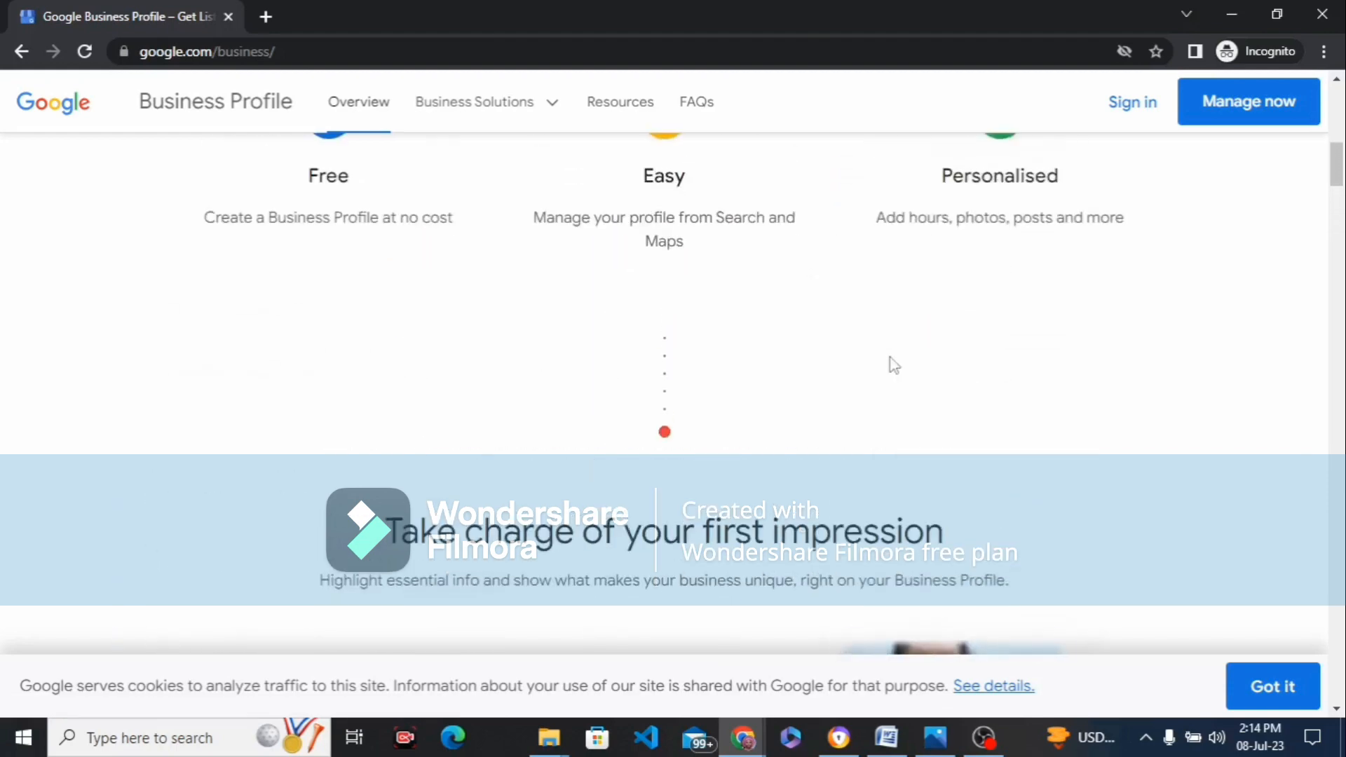
scroll(888, 366, "up", 5)
scroll(882, 375, "up", 3)
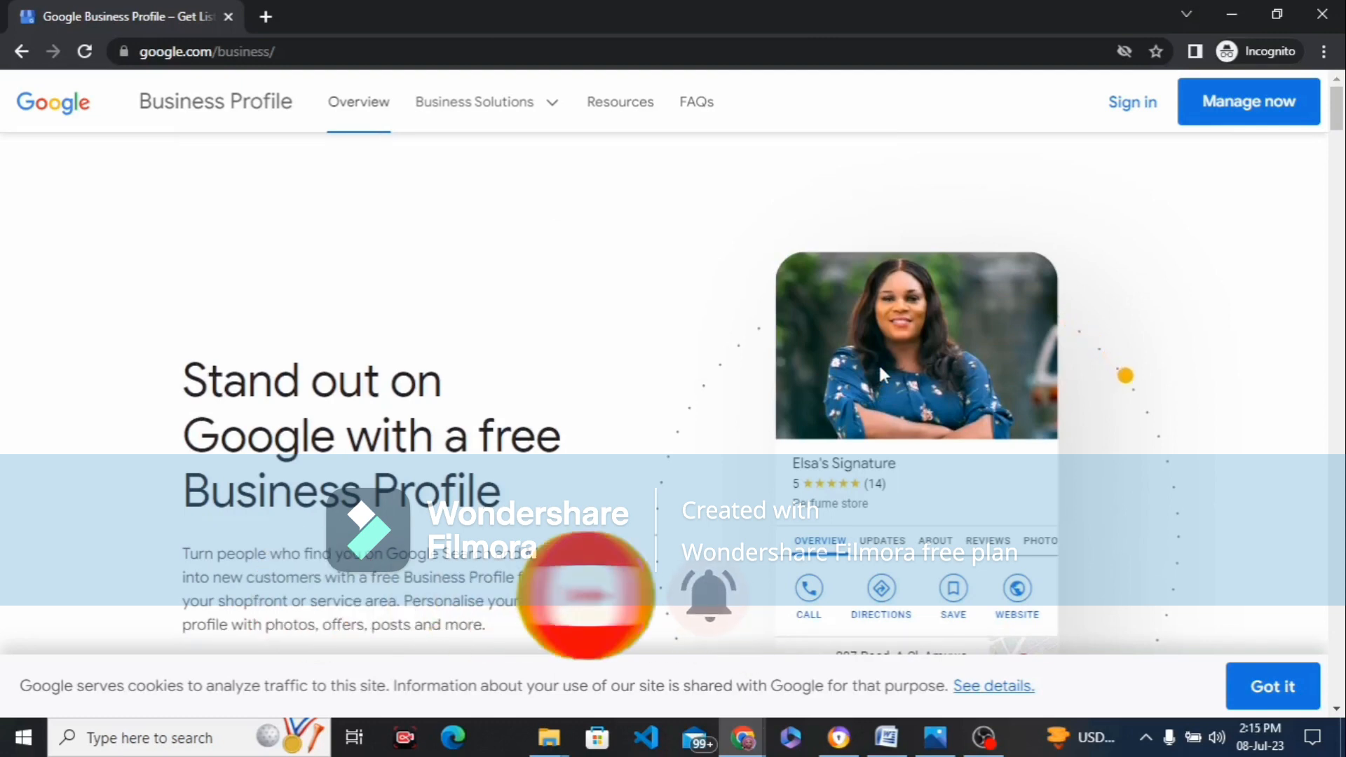
scroll(290, 324, "down", 1)
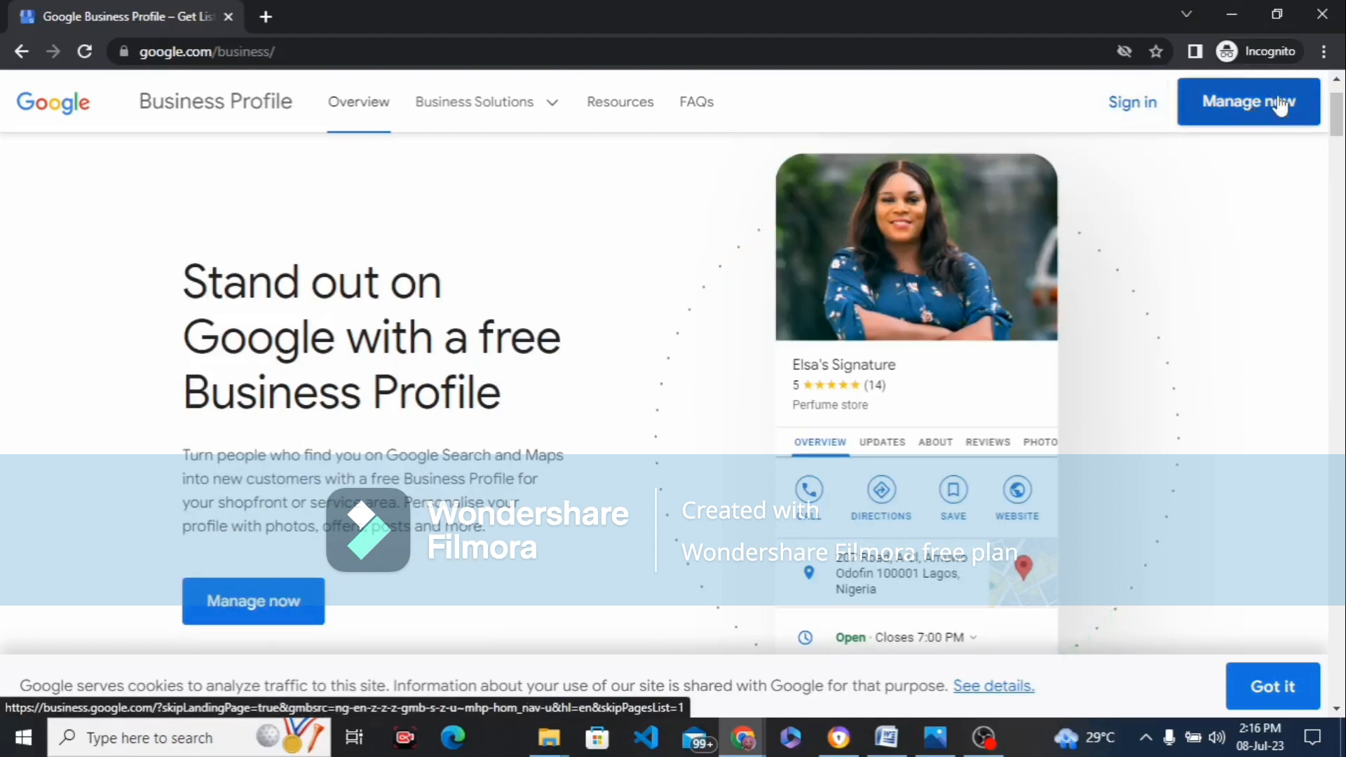
Open Manage now to reach the Google sign-in page and focus the email or phone field.
left_click(1278, 105)
left_click(1276, 107)
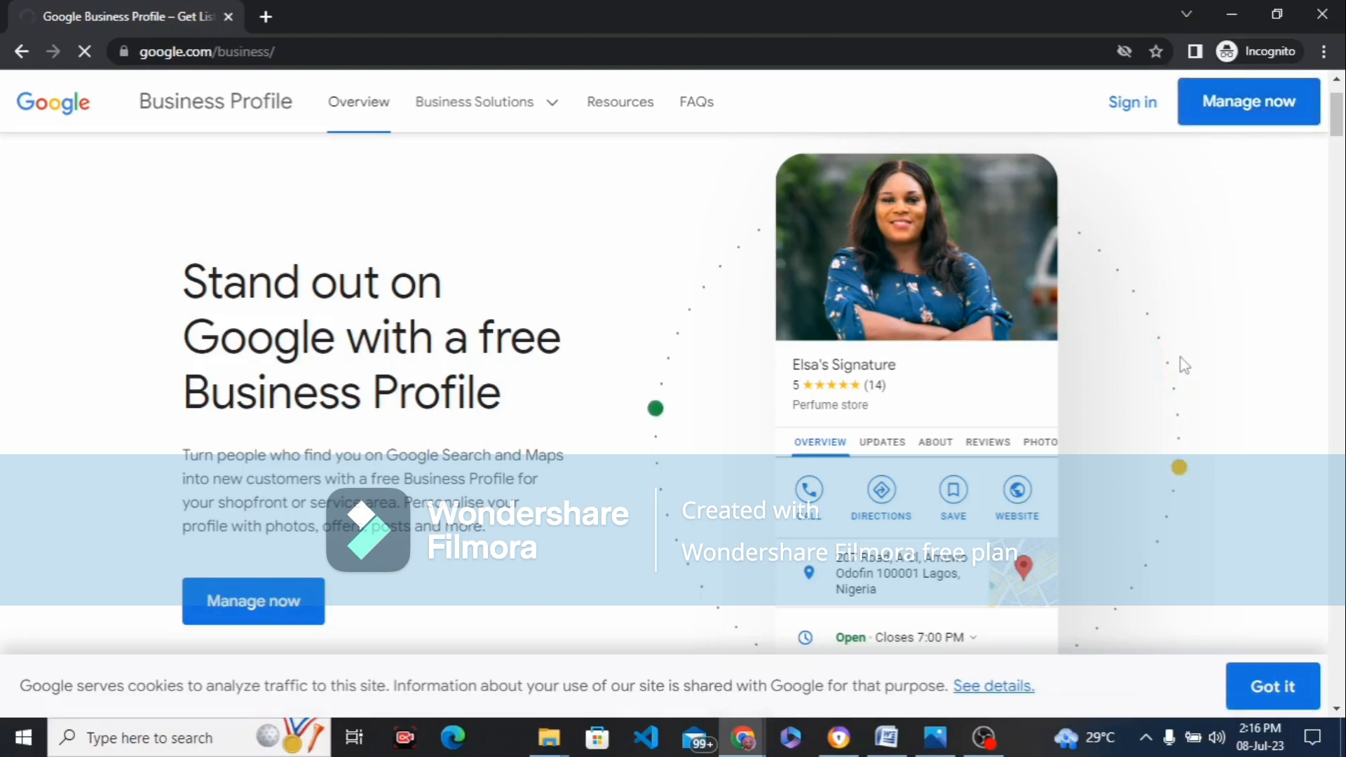
left_click(743, 352)
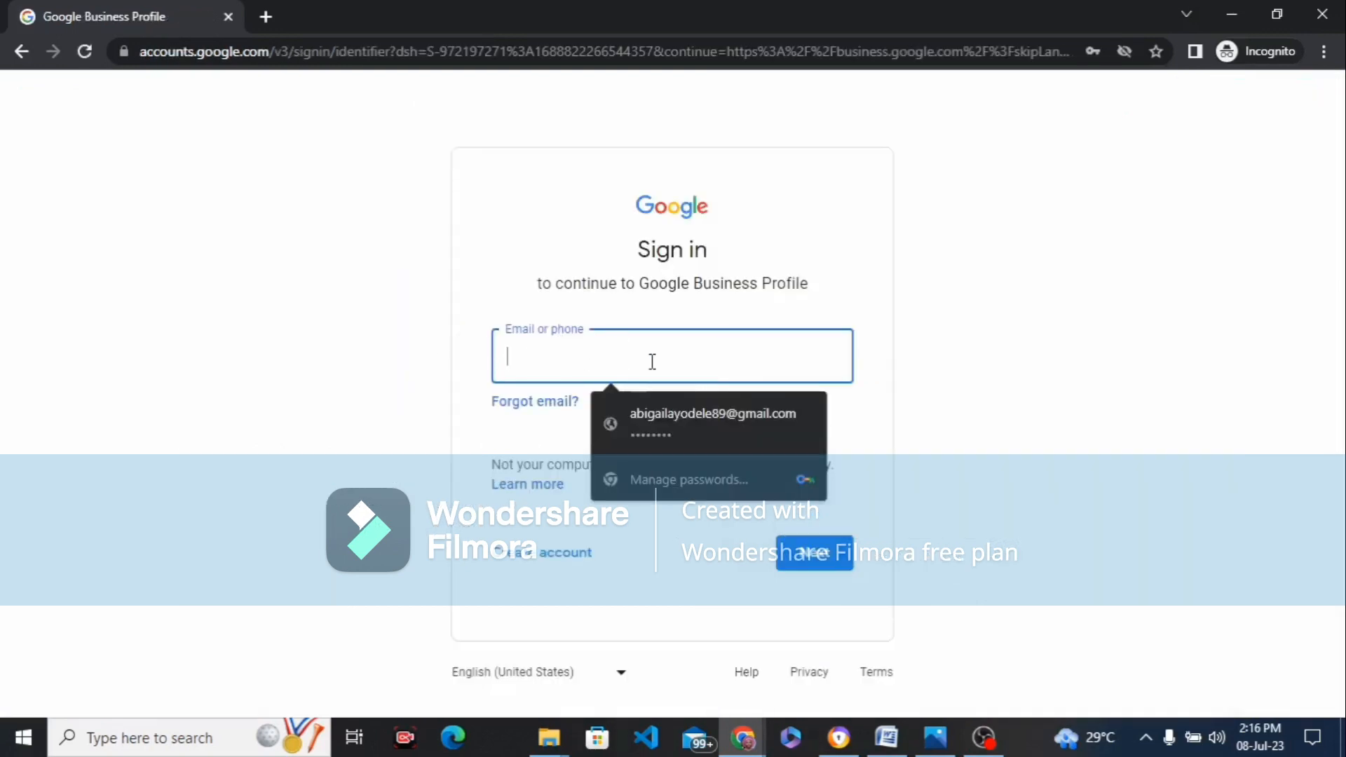
type("U")
left_click(1052, 481)
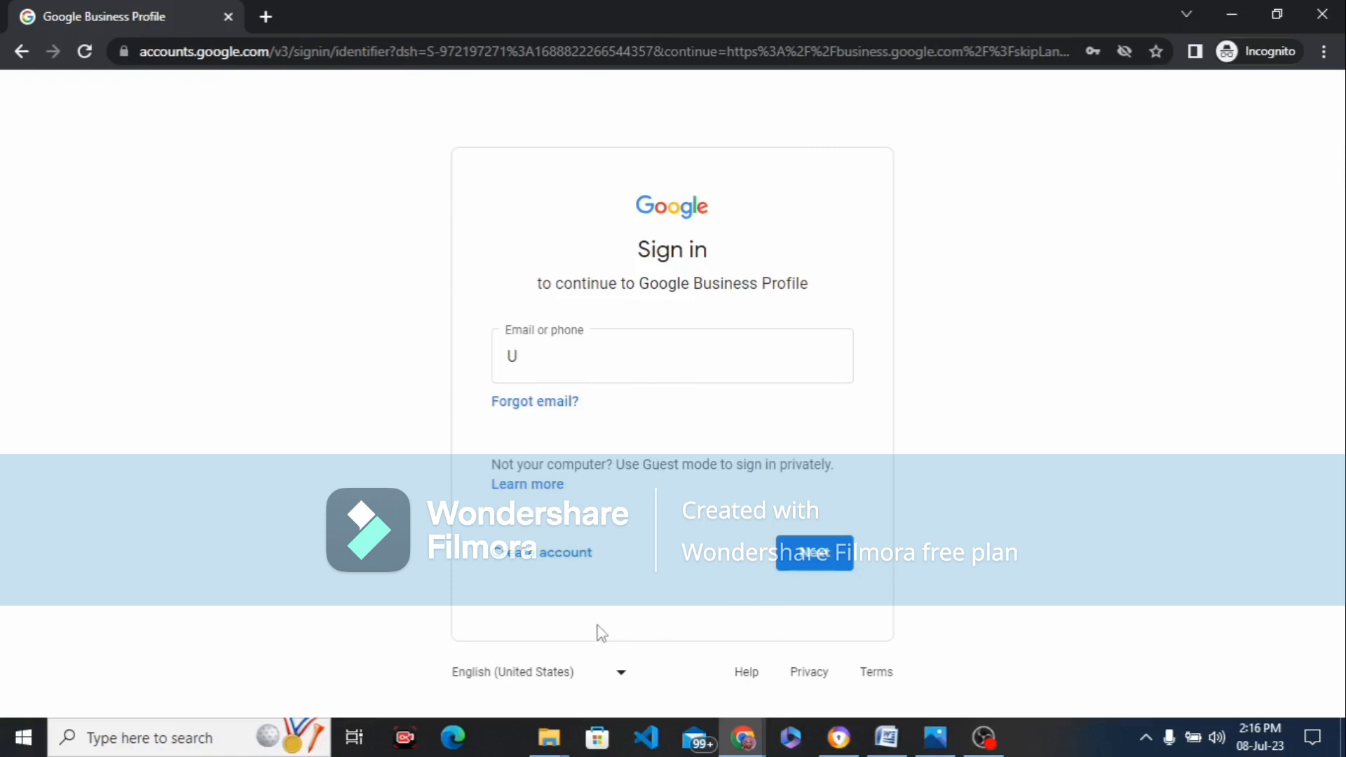
left_click(537, 540)
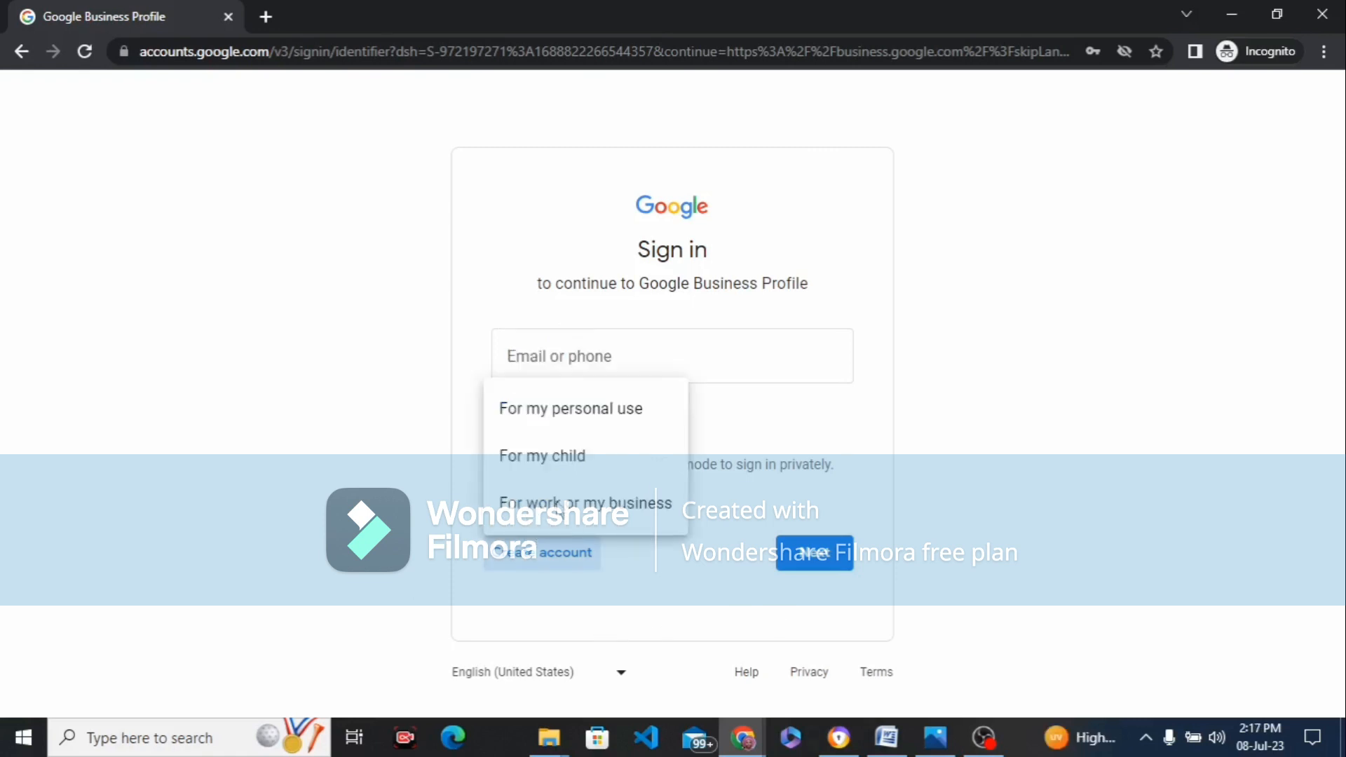
left_click(565, 504)
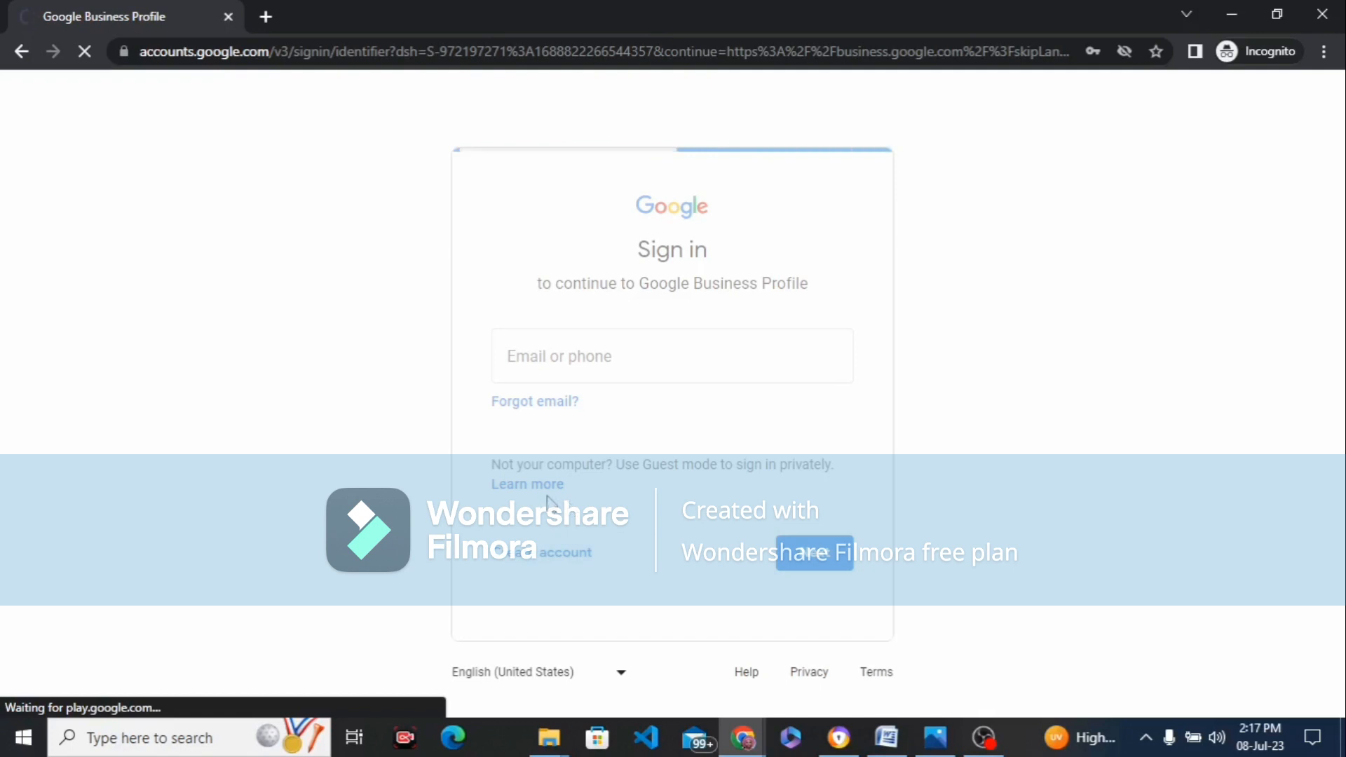
type("U")
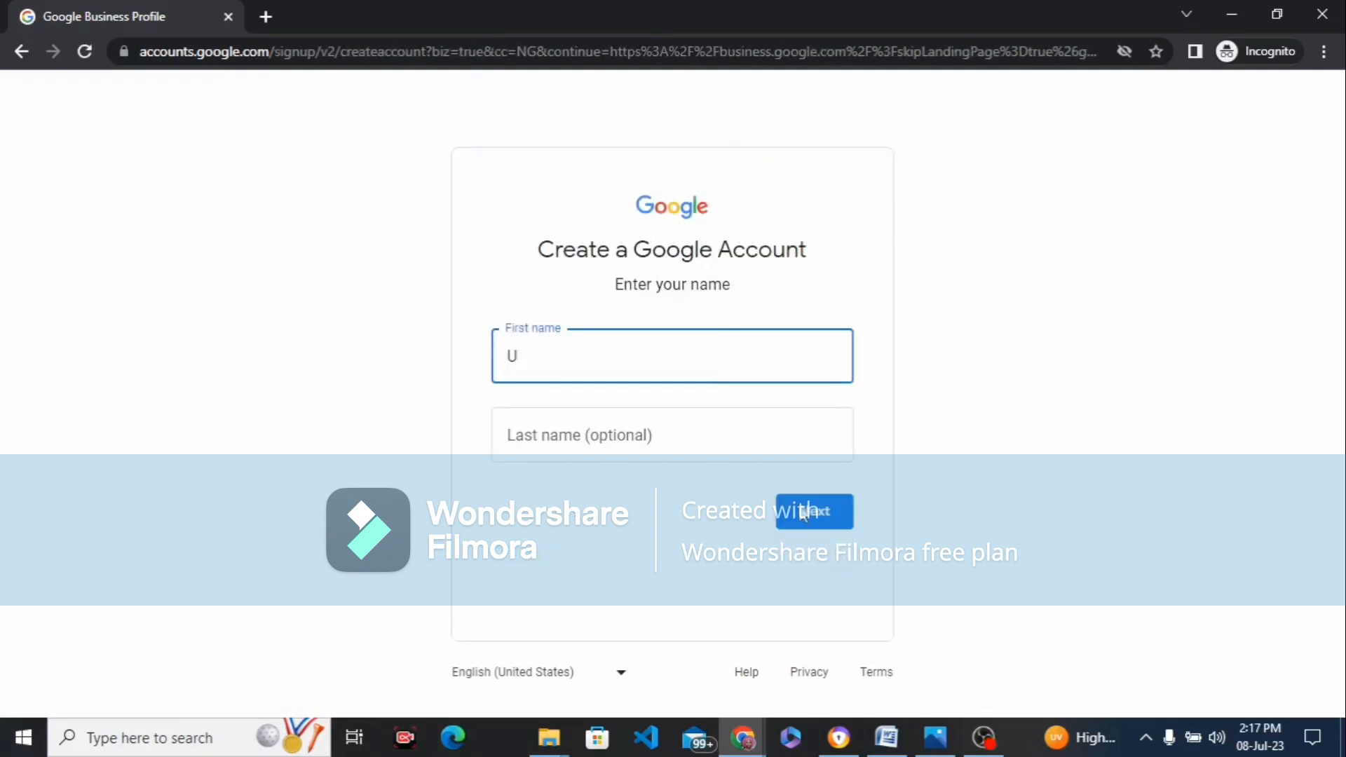
left_click(20, 52)
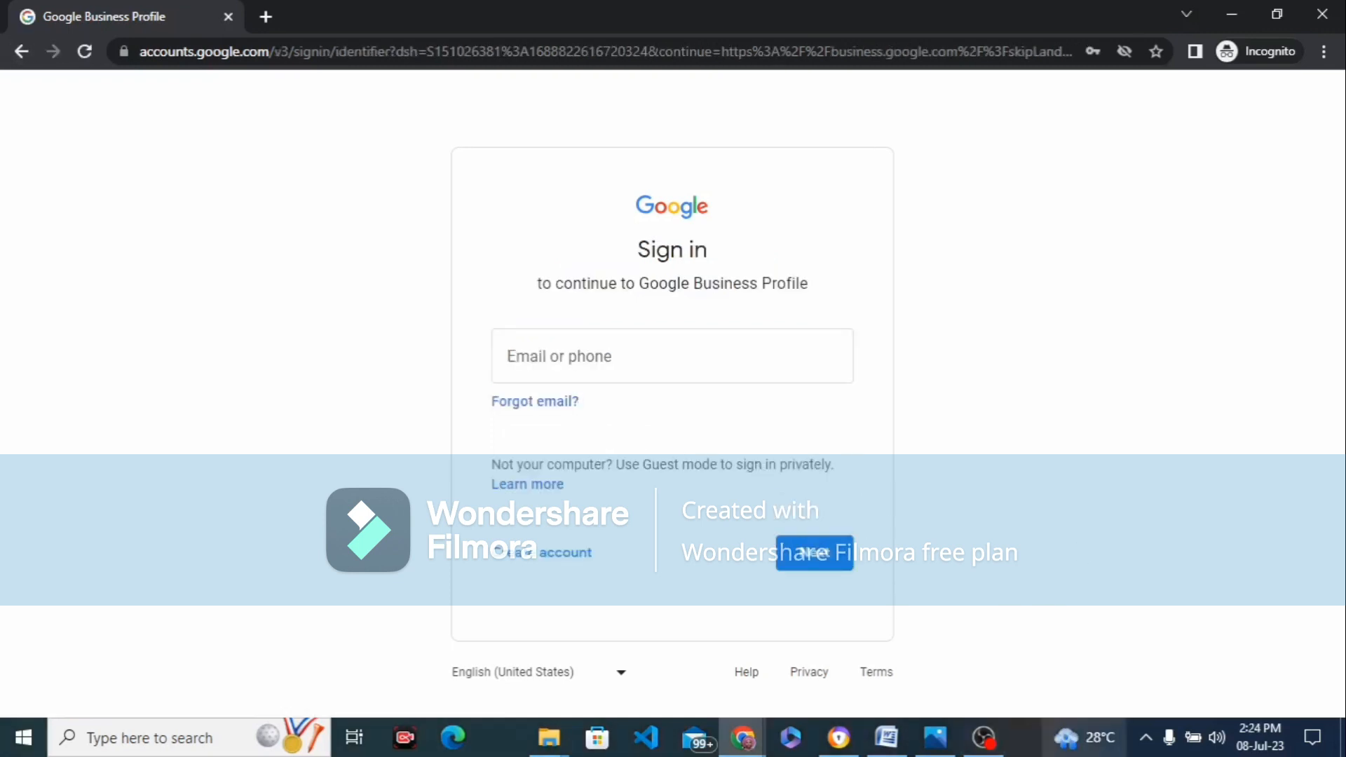
Enter the business name Webmaster habbyguide and choose to create a business with this name.
mouse_move(985, 732)
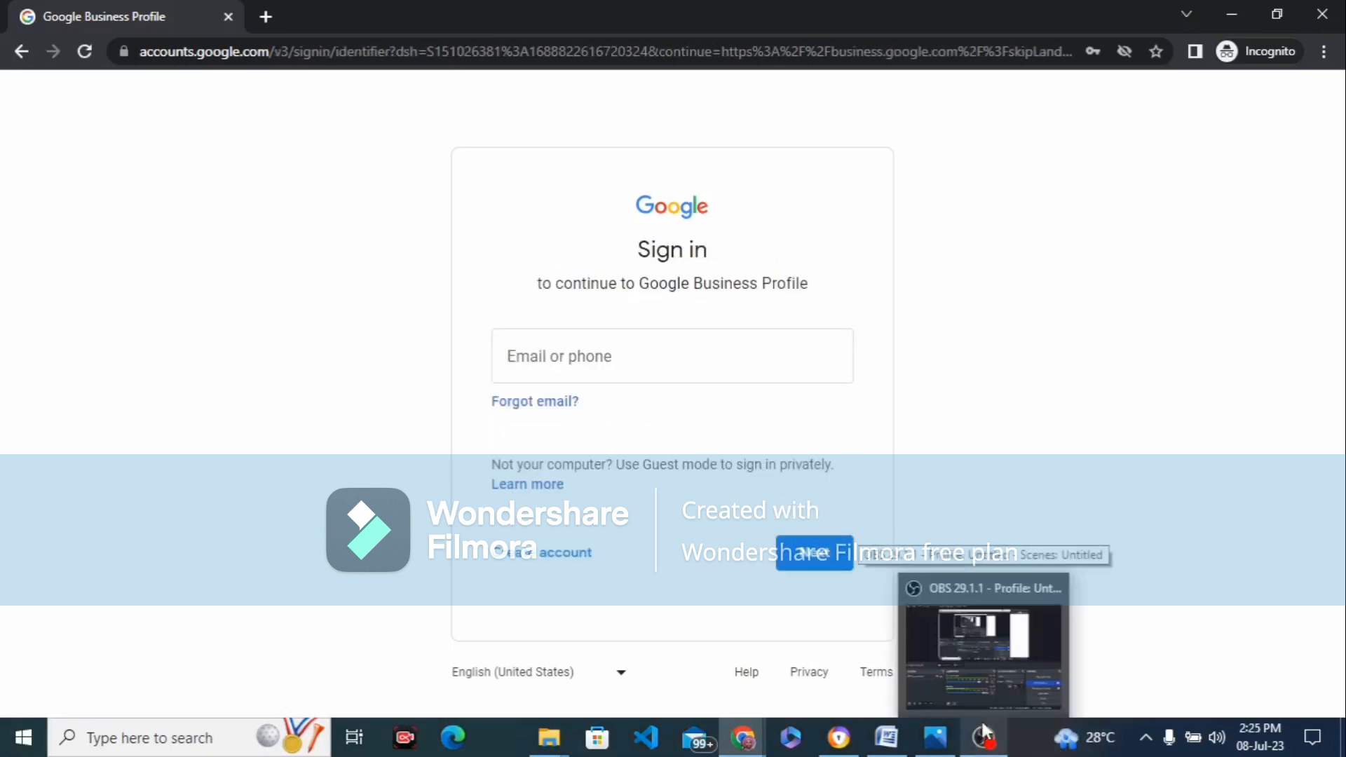
mouse_move(936, 737)
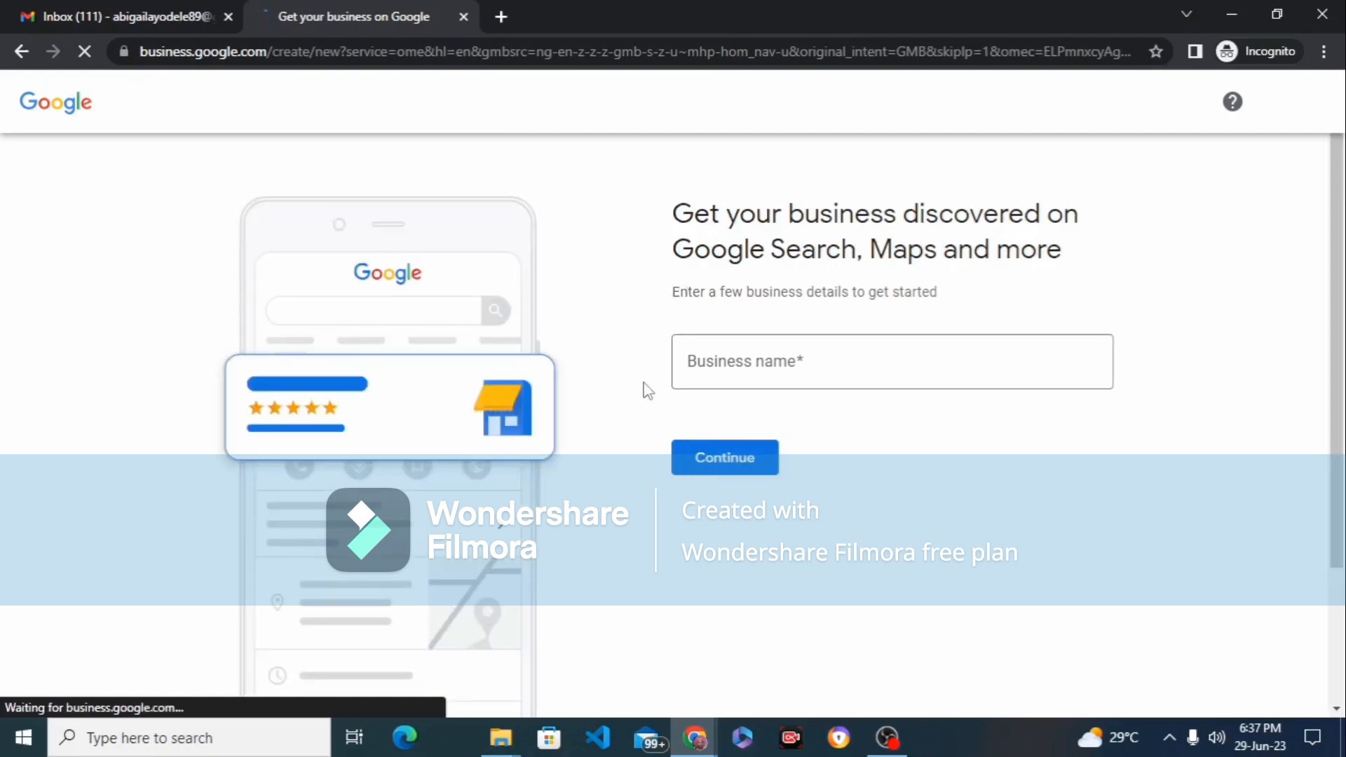
left_click(744, 365)
type("we")
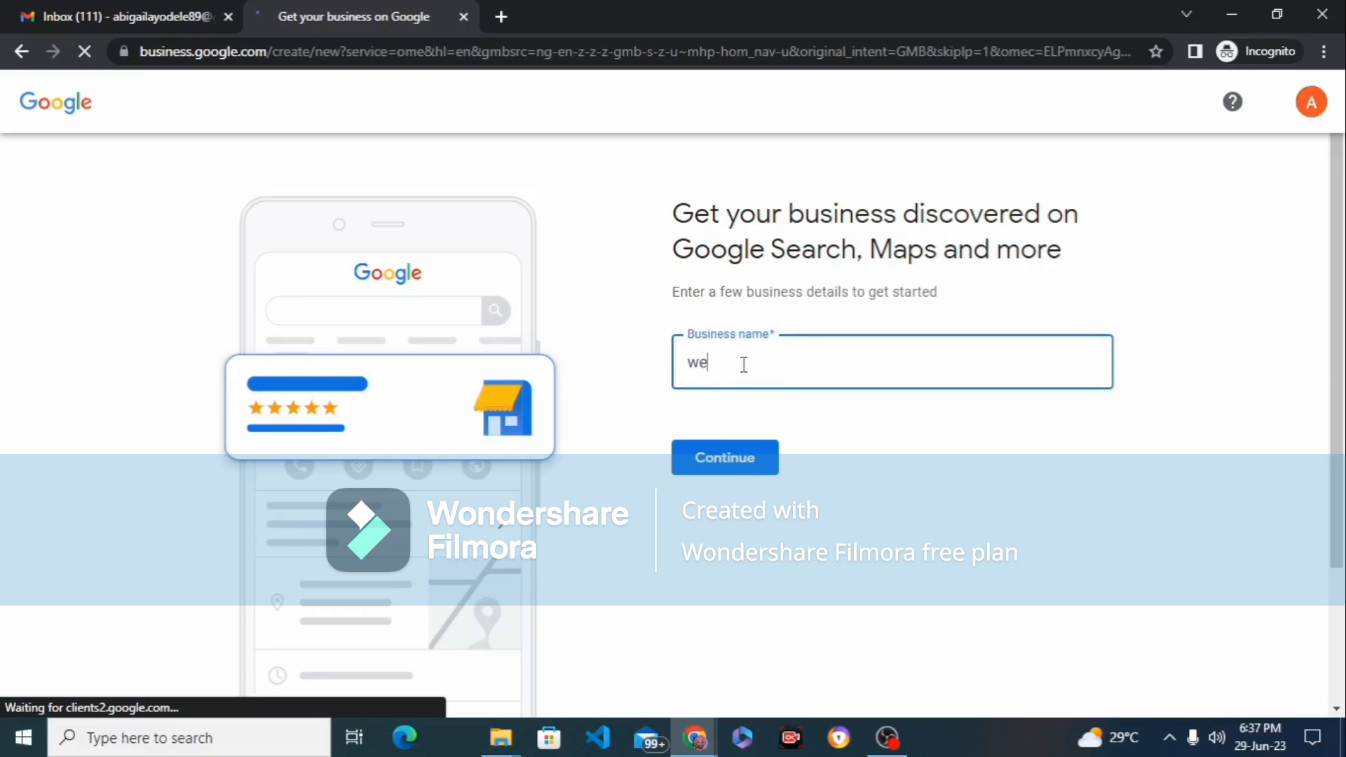
type("bmaster")
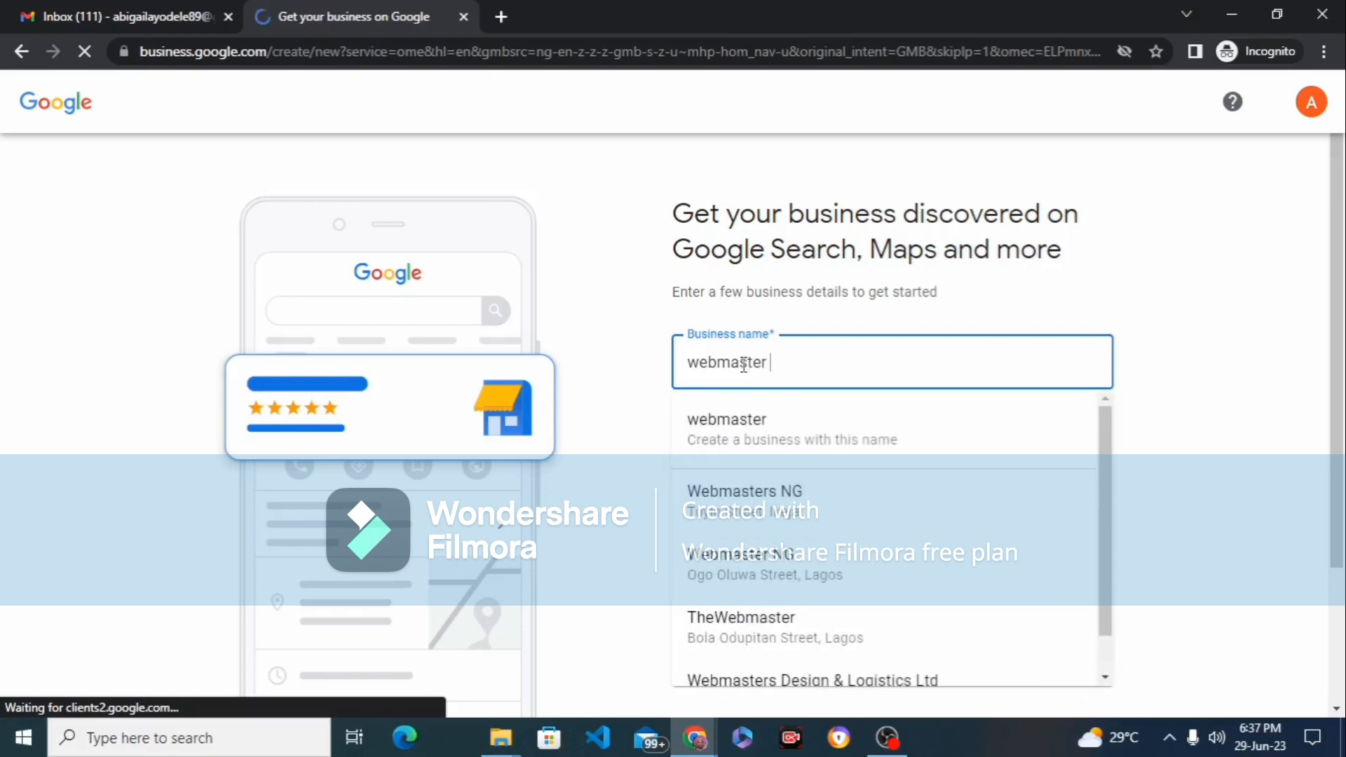
type("habbyguide")
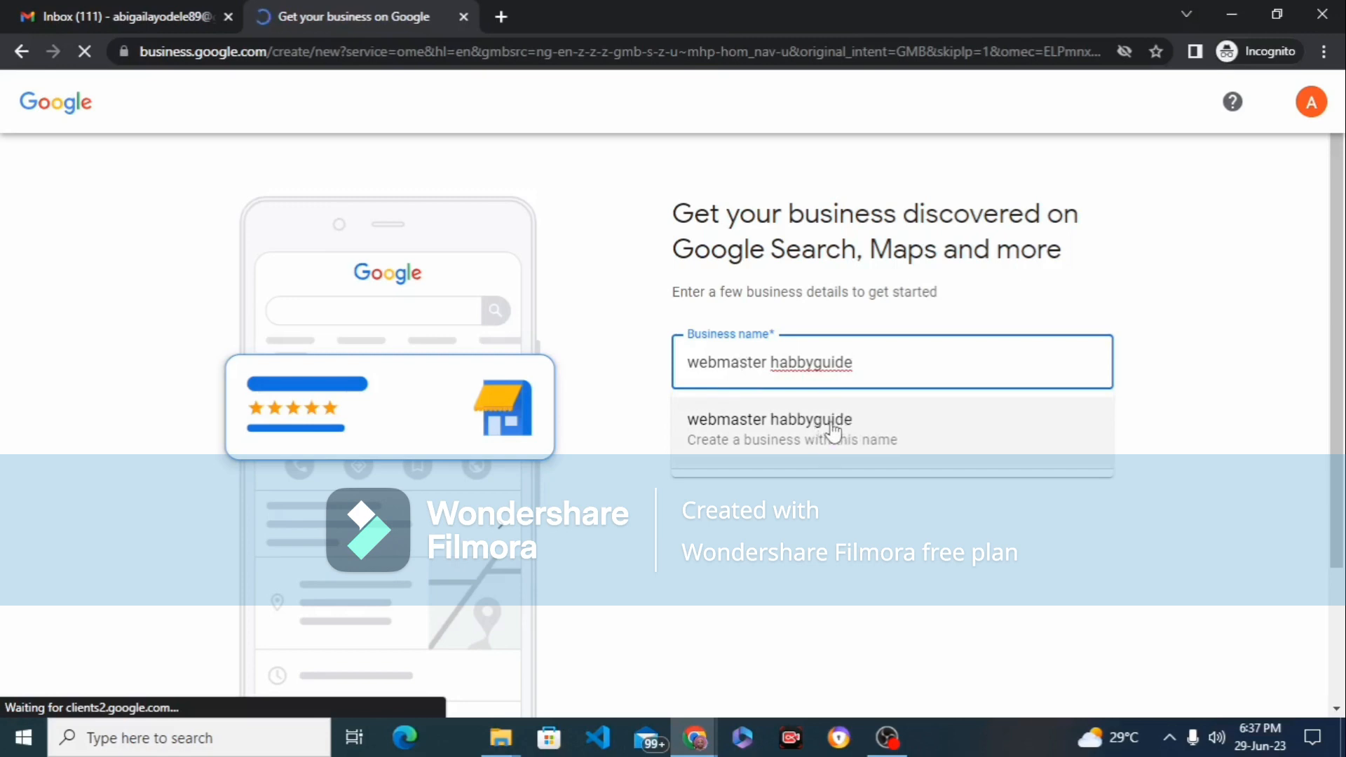
left_click(702, 362)
key("BackSpace")
type("W")
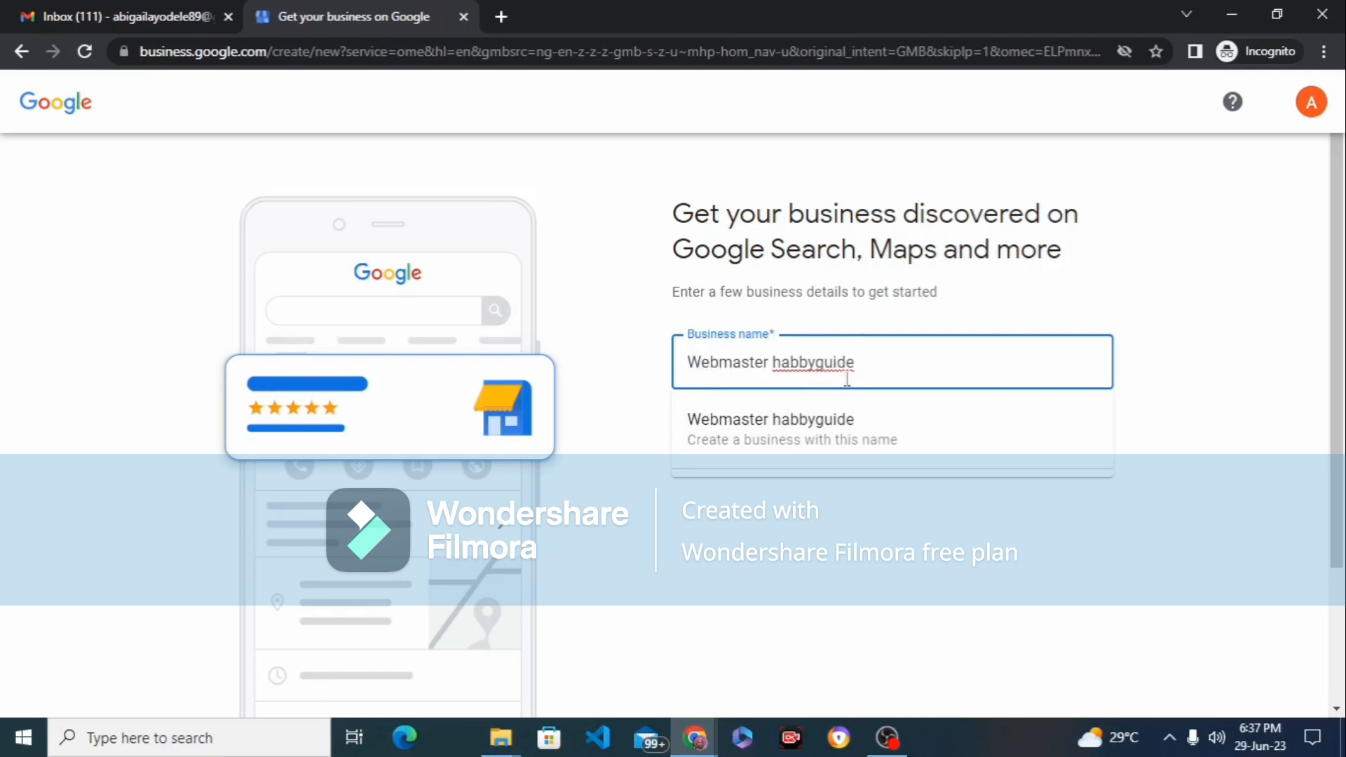
left_click(827, 429)
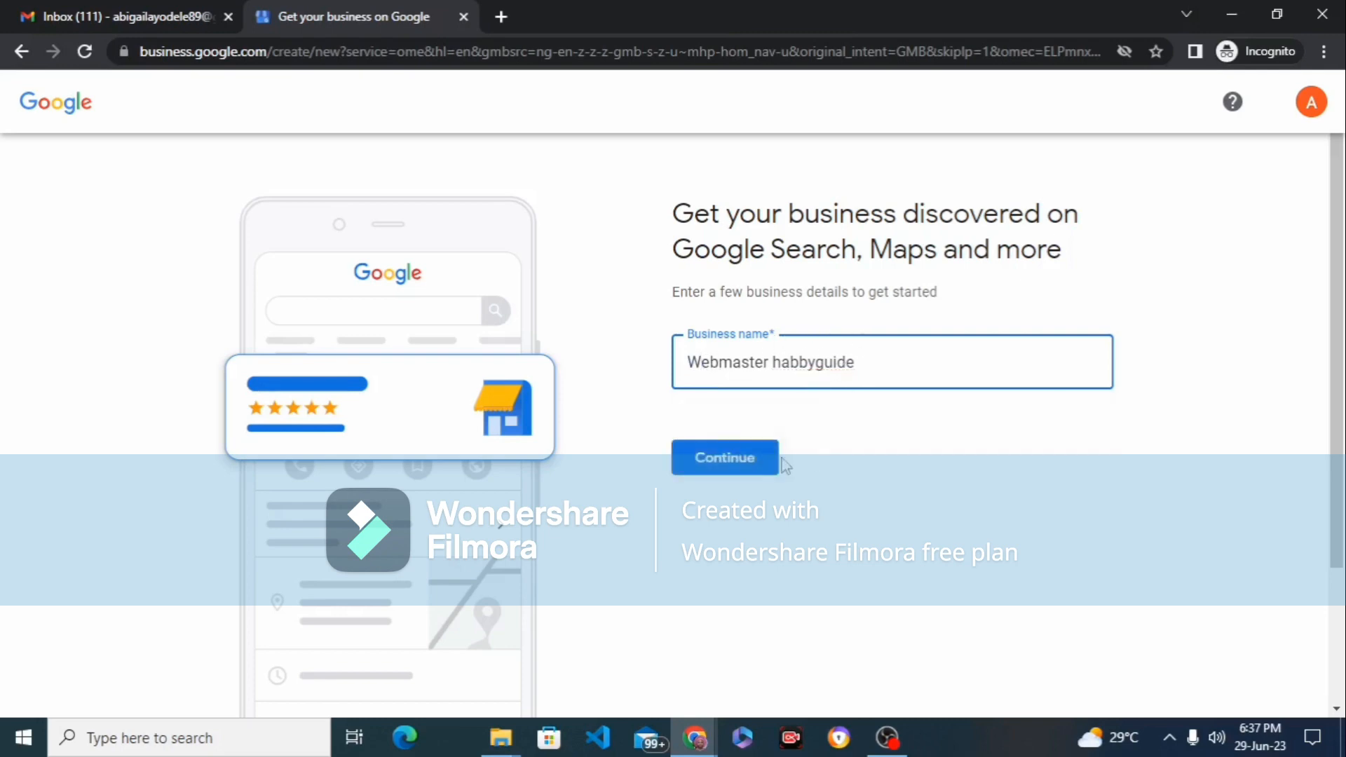
Continue and select Online retail as the business type, then proceed.
left_click(717, 469)
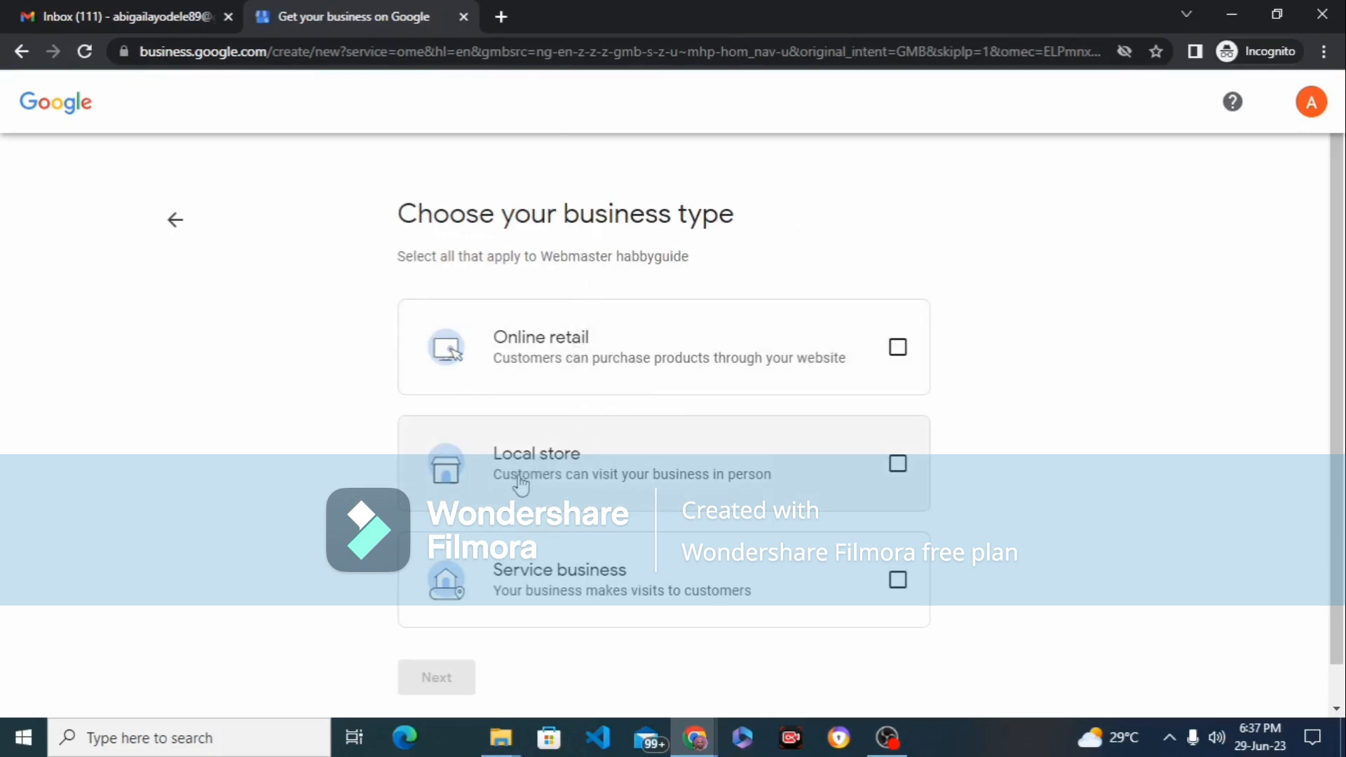
scroll(534, 601, "down", 1)
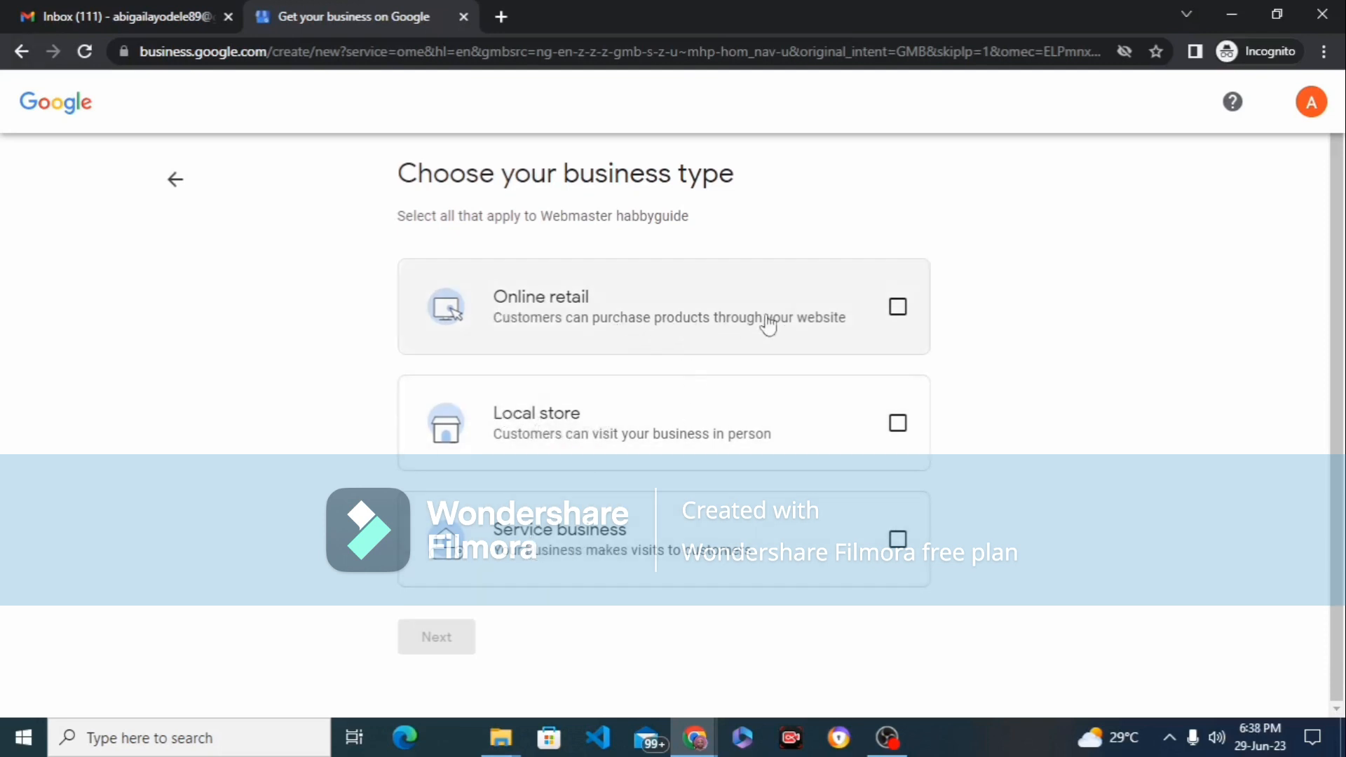
left_click(897, 309)
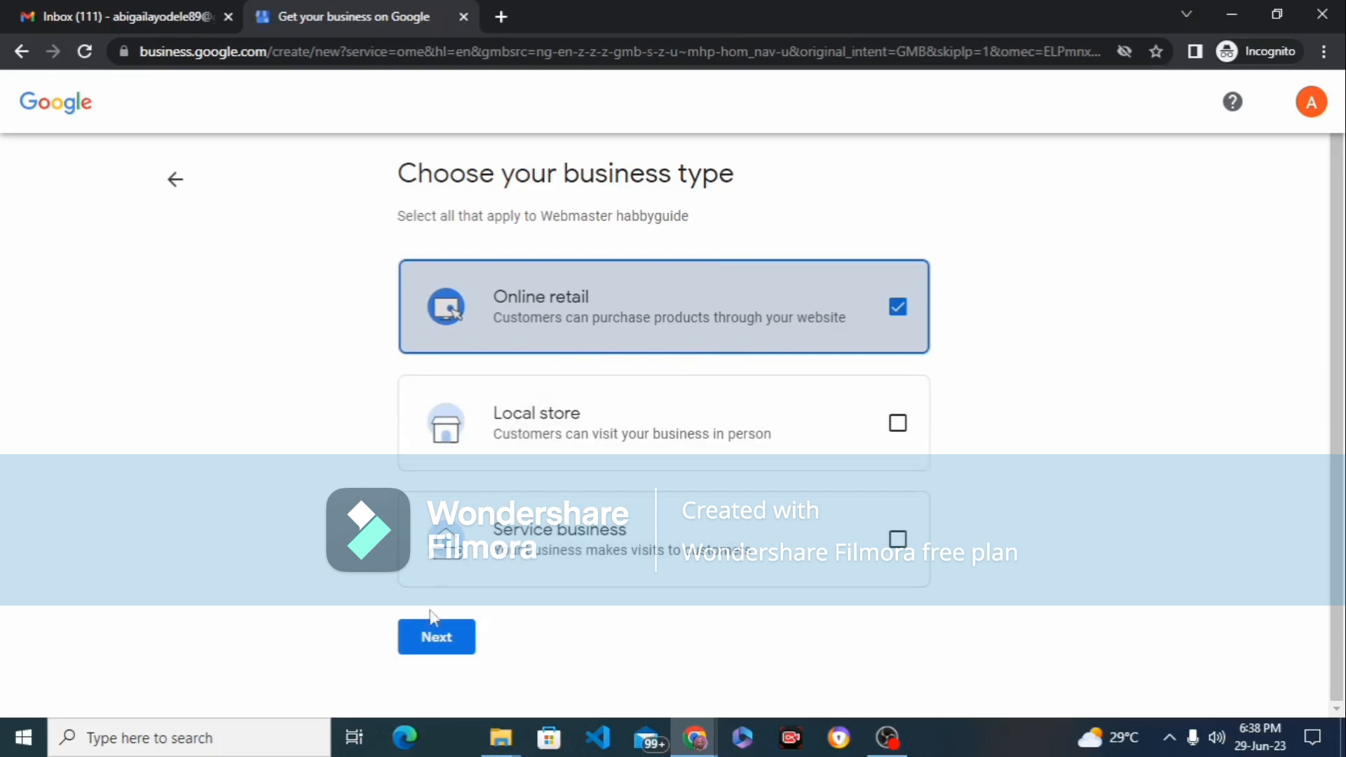
left_click(436, 639)
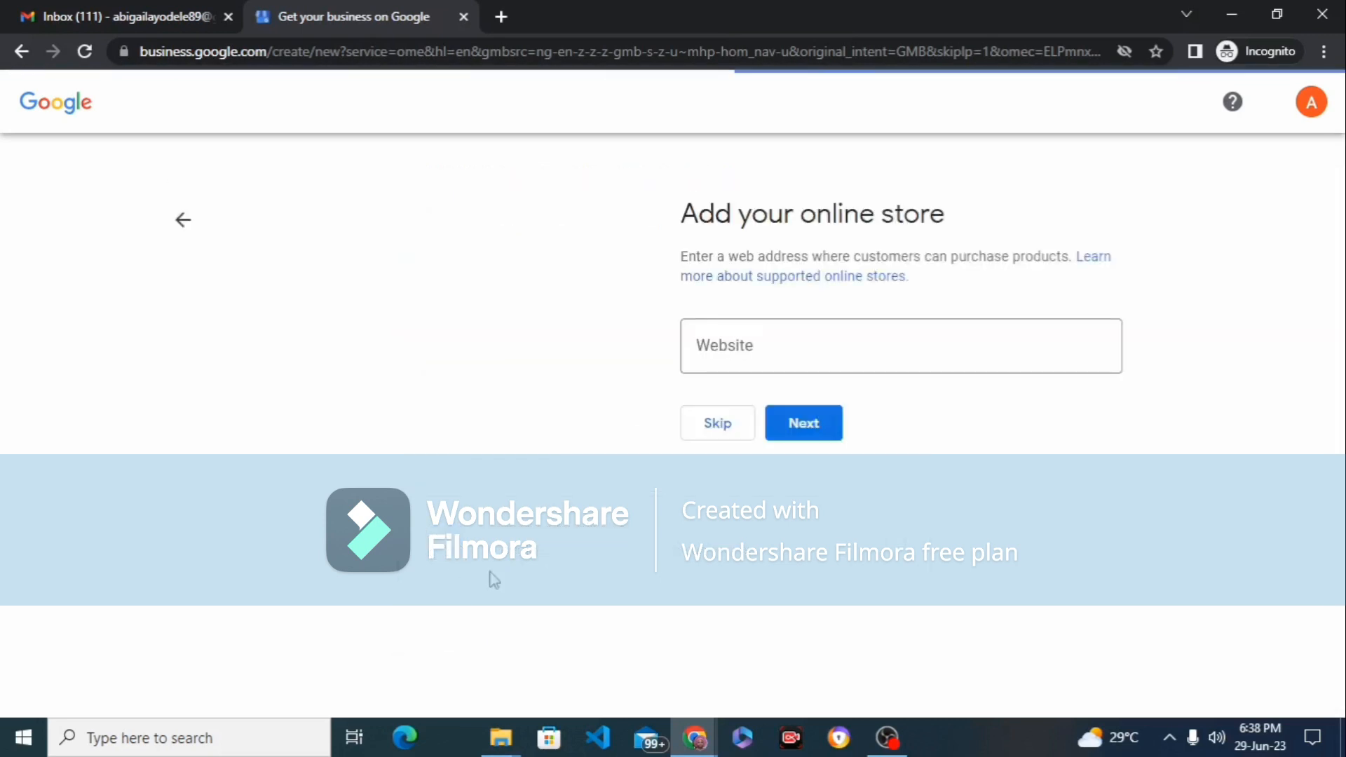
left_click(728, 343)
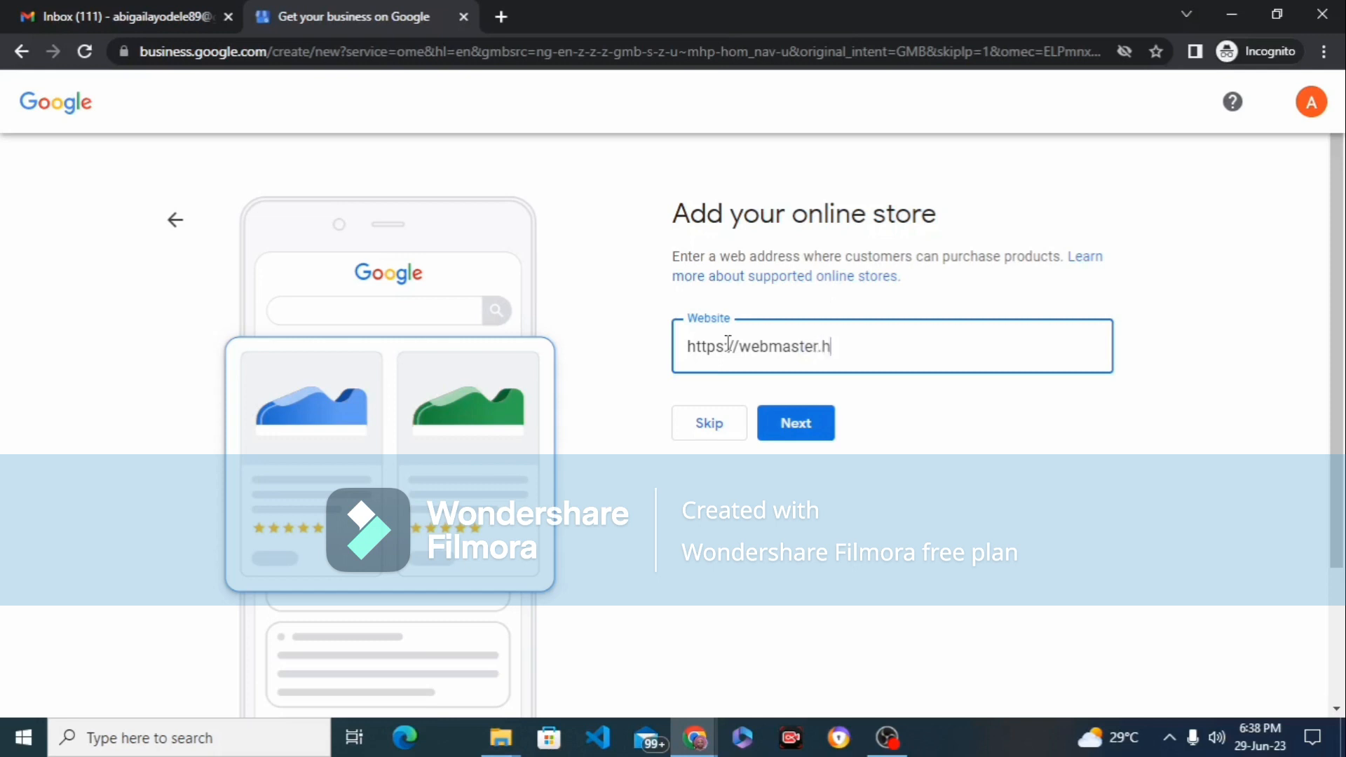
type("abbyguide.com")
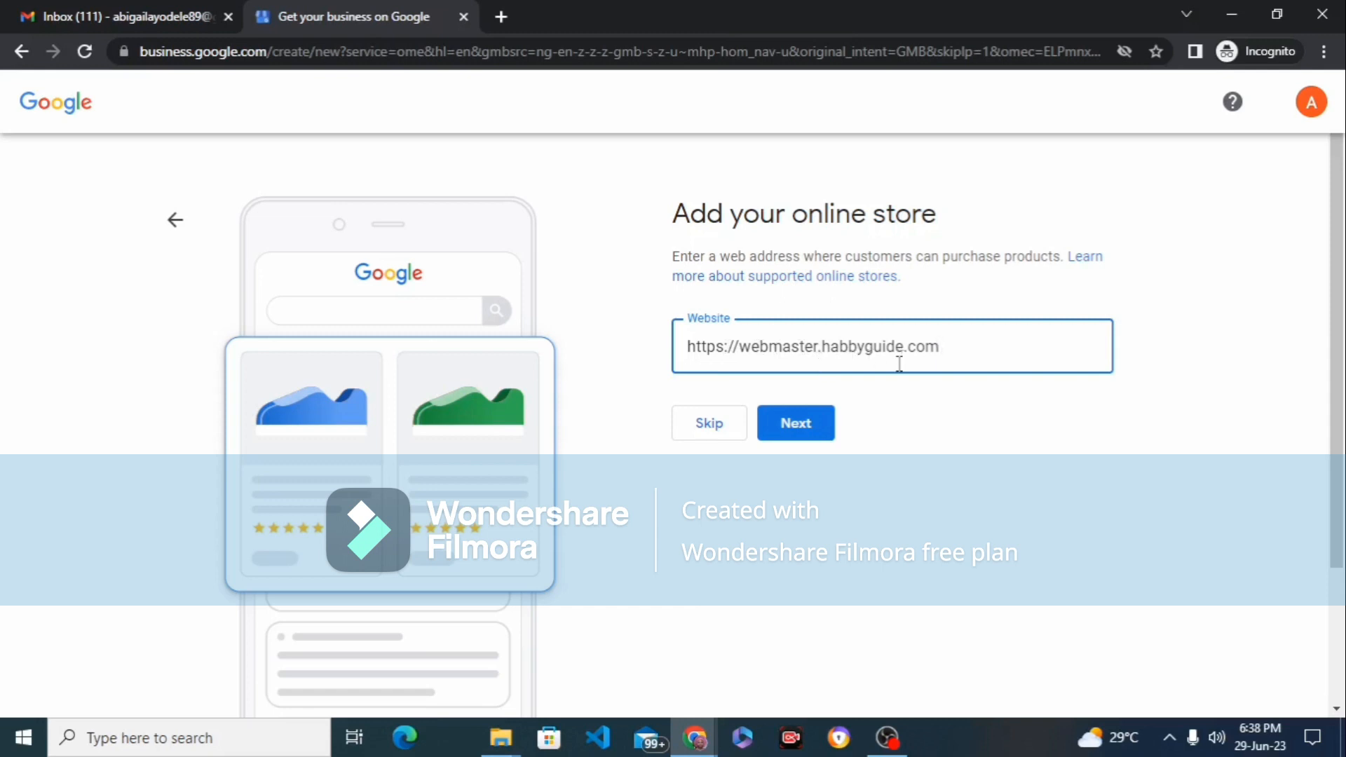
left_click(793, 424)
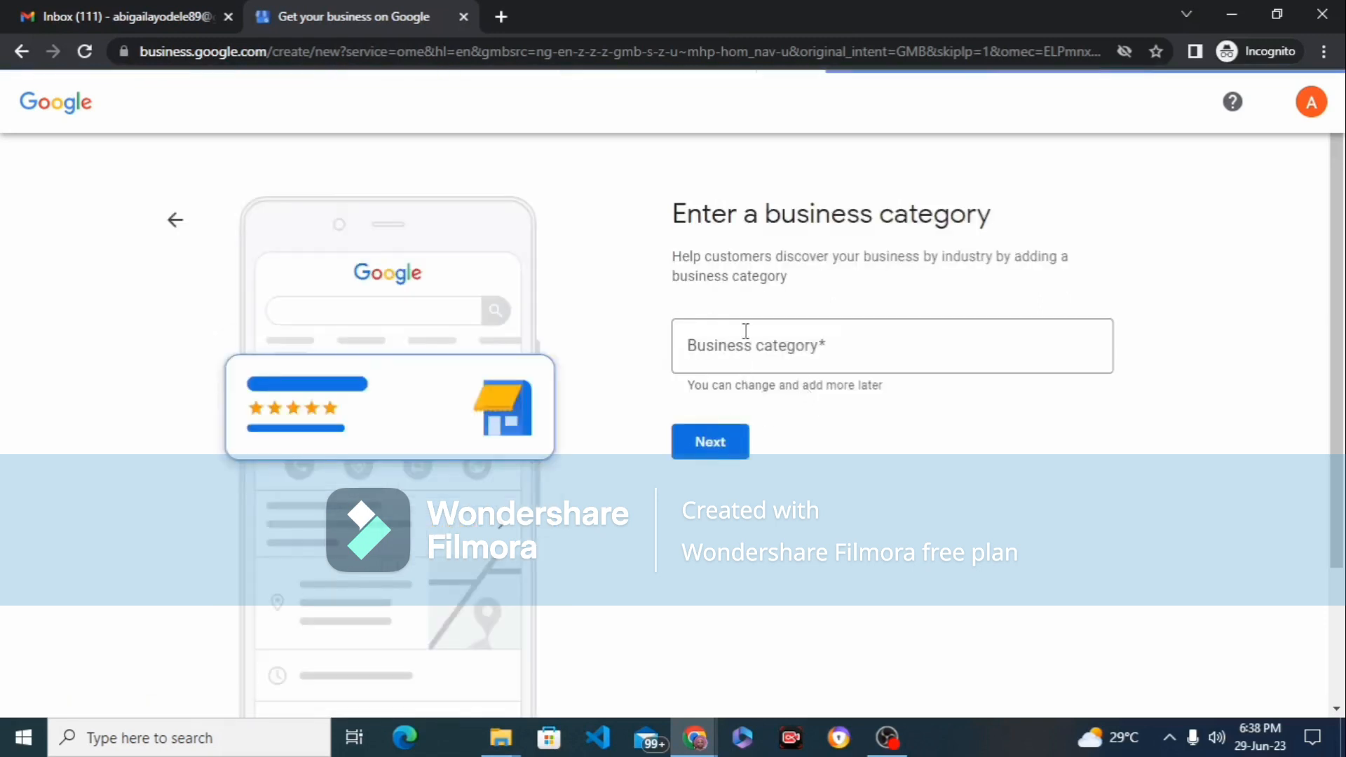
Search the business category suggestions for Web and browse the list.
left_click(729, 349)
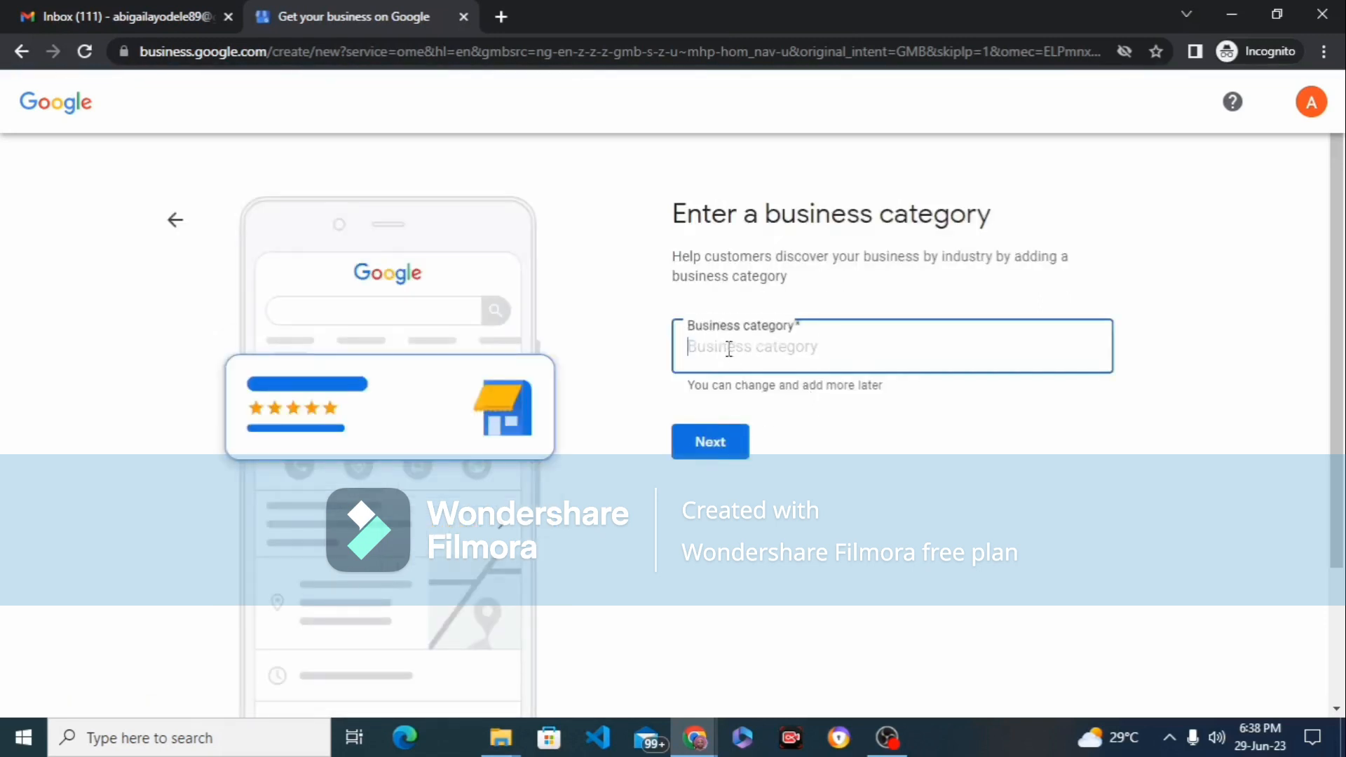
type("We")
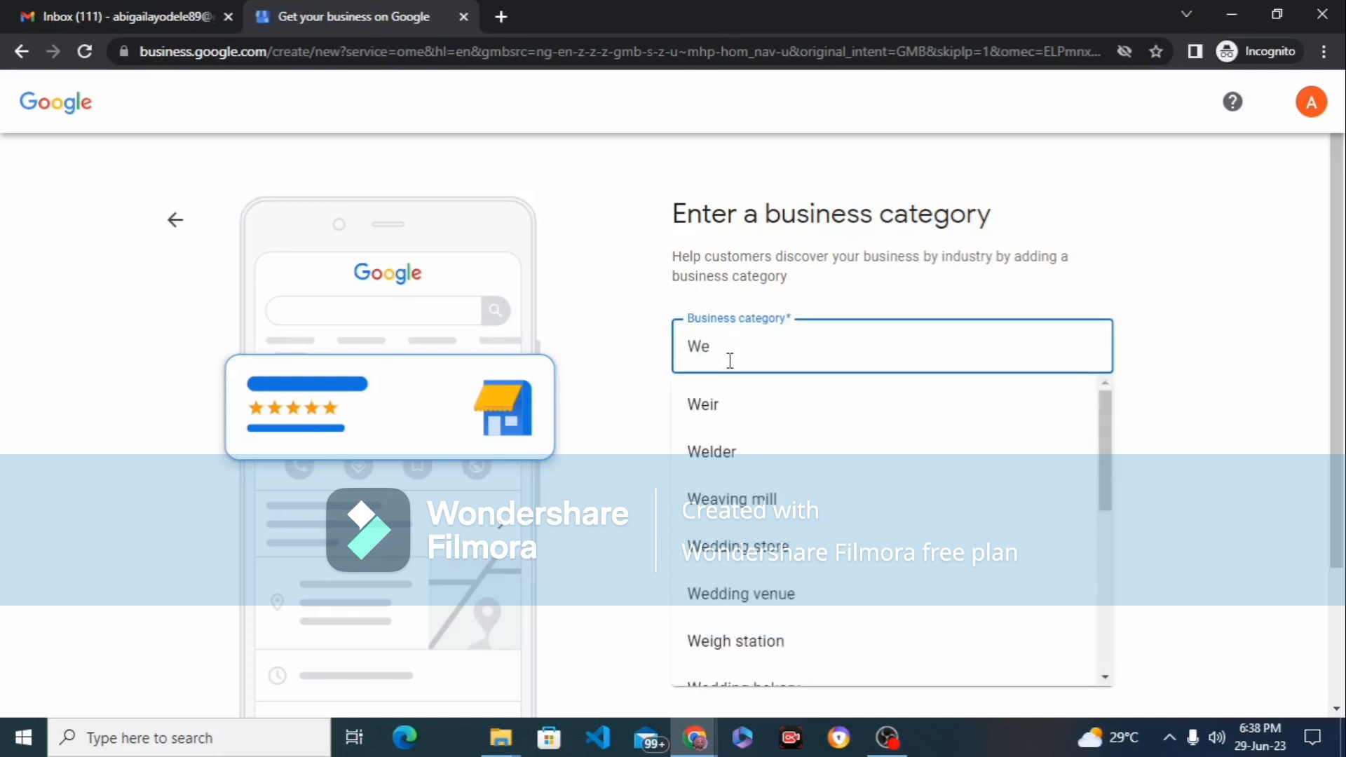
type("b")
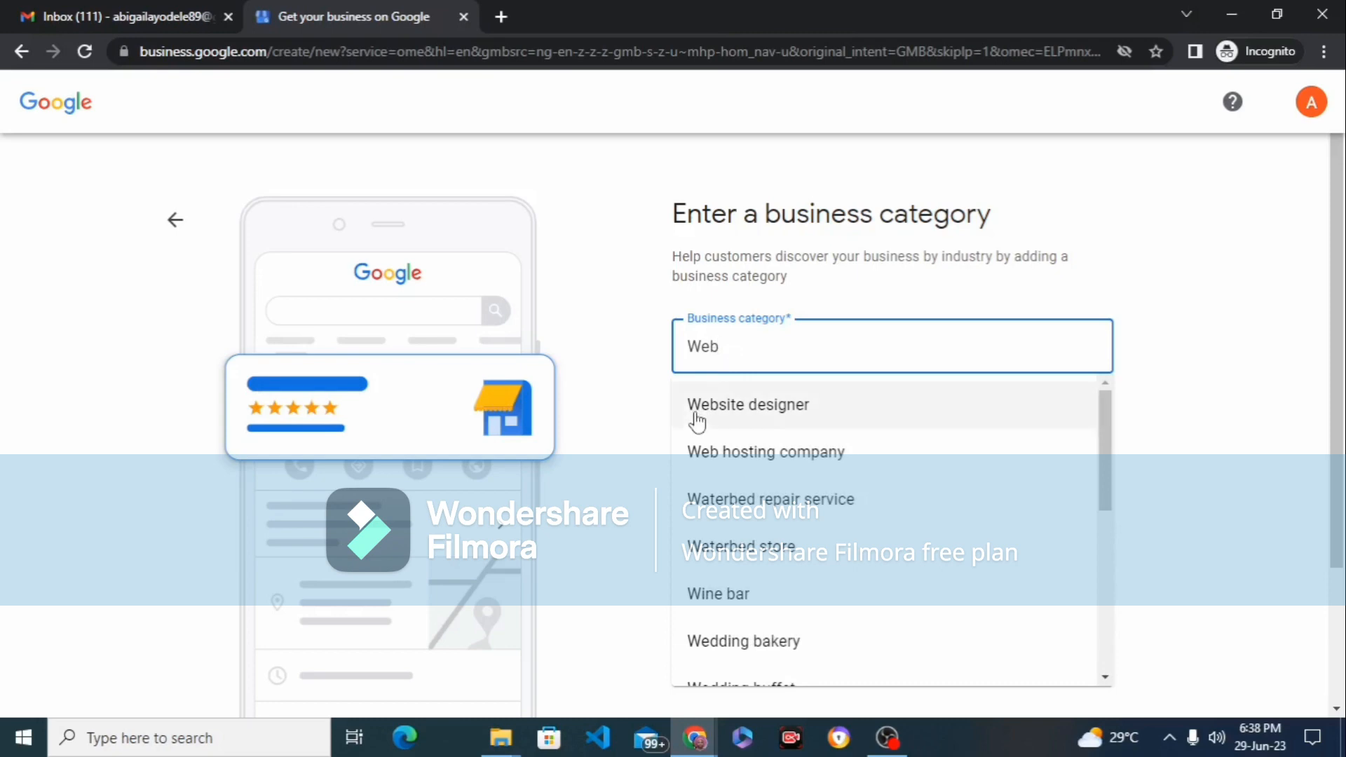
scroll(775, 629, "down", 4)
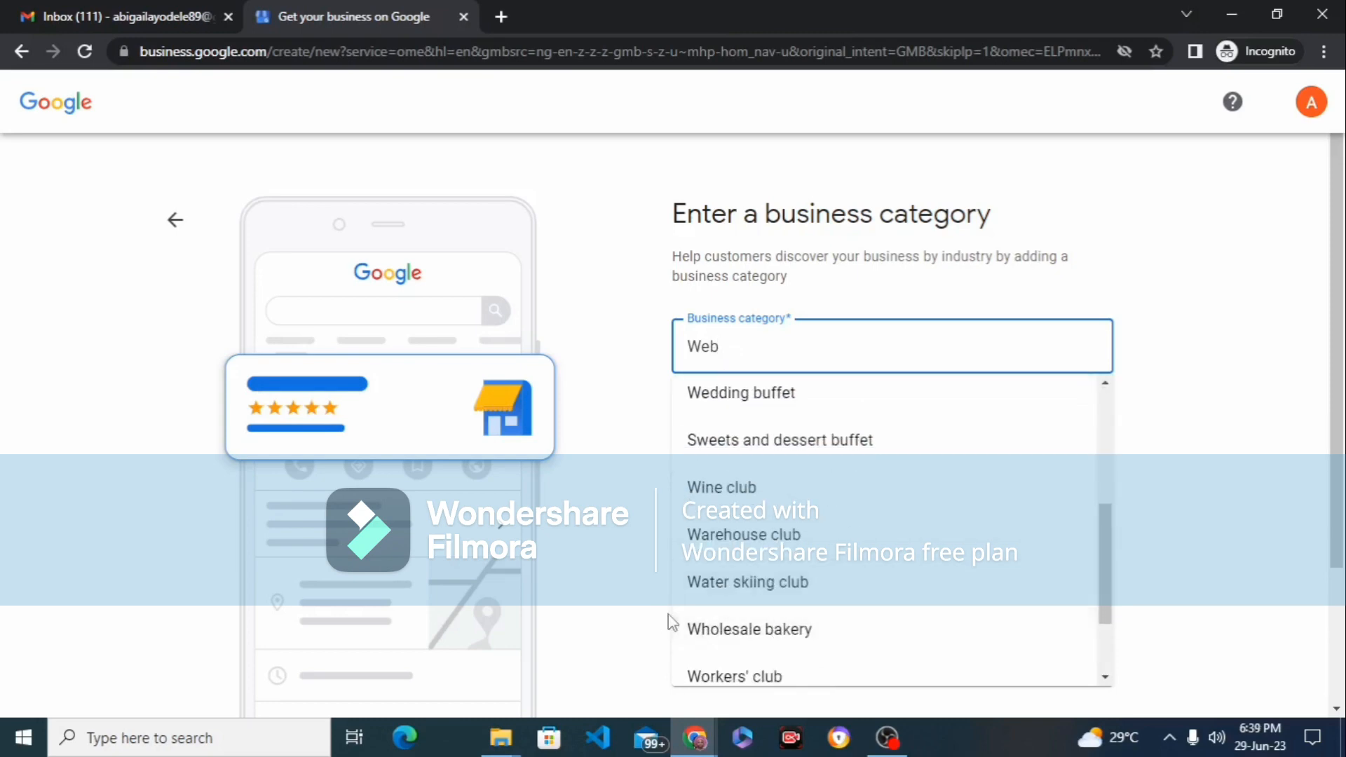
scroll(721, 598, "down", 5)
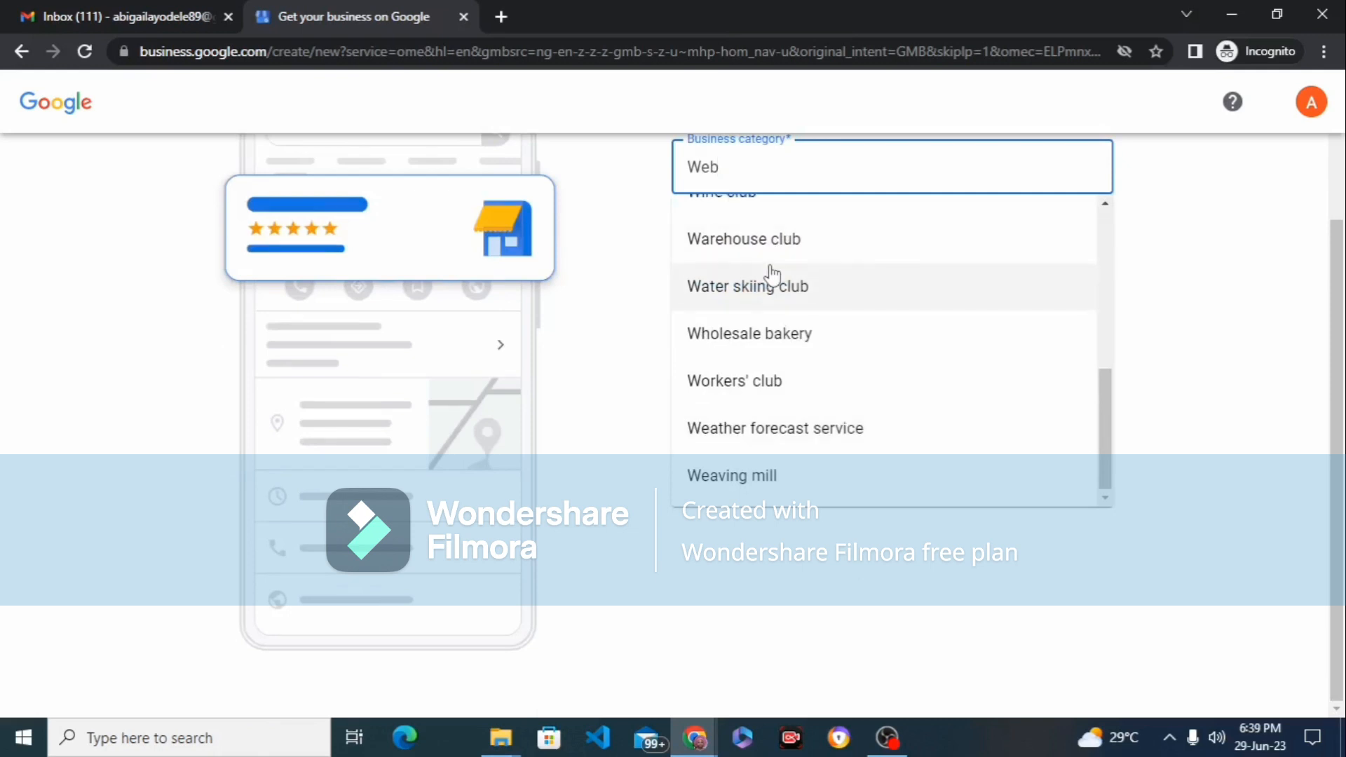
scroll(730, 253, "up", 7)
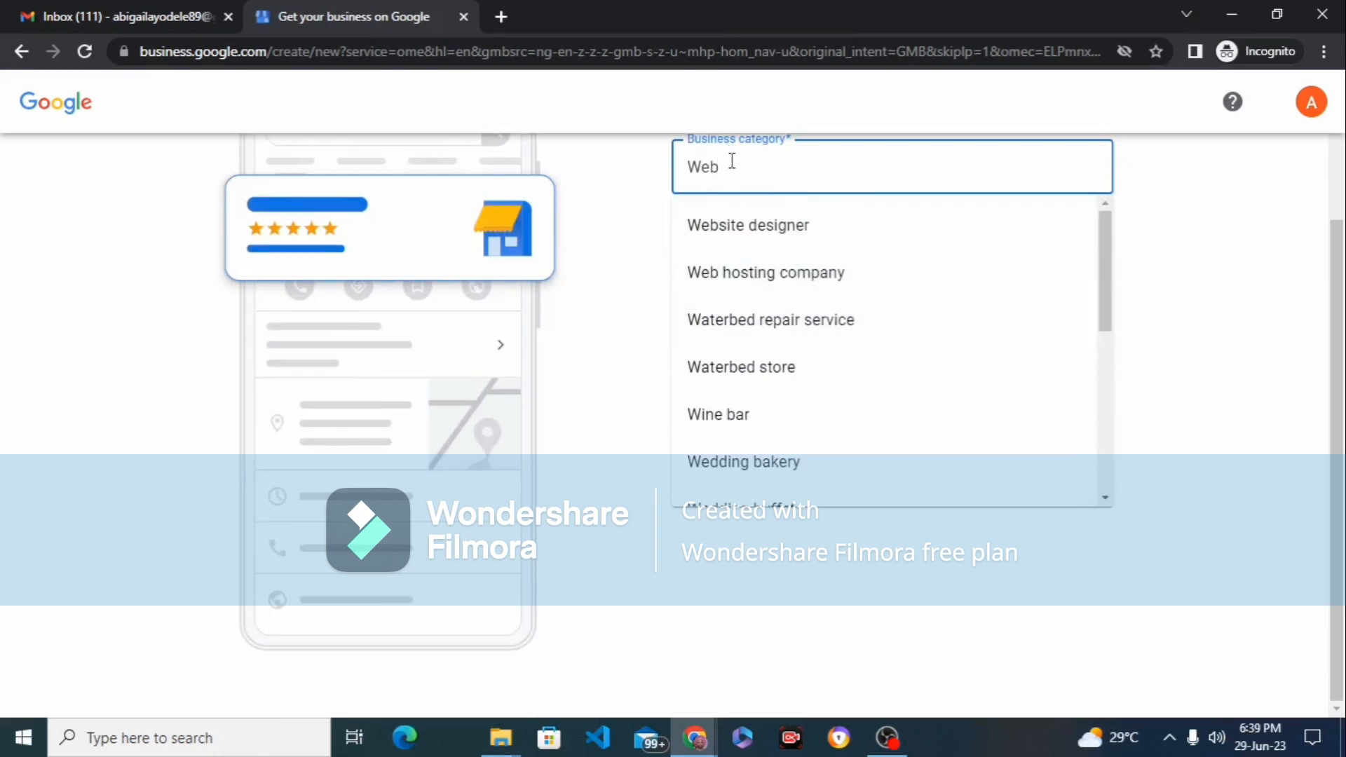
scroll(732, 161, "up", 3)
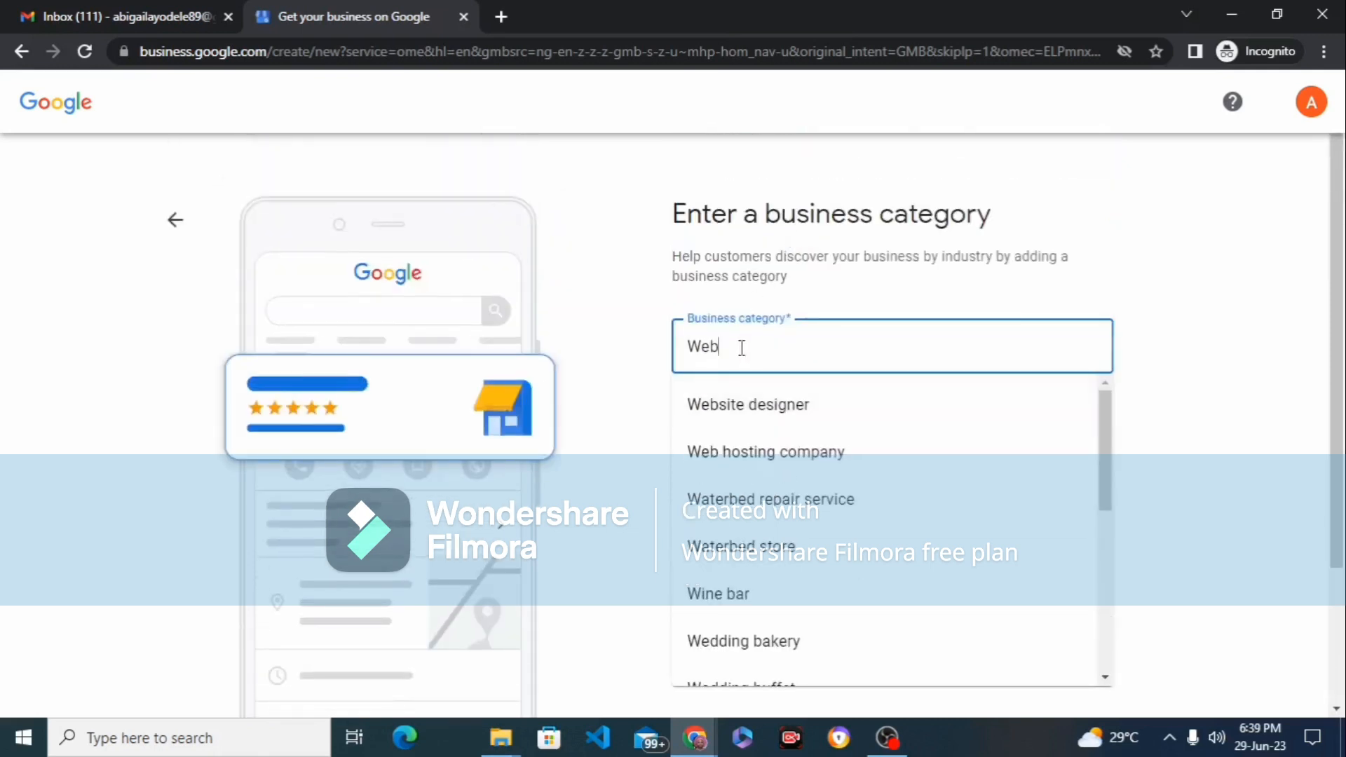
key("BackSpace")
key("BackSpace")
key("BackSpace")
type("h")
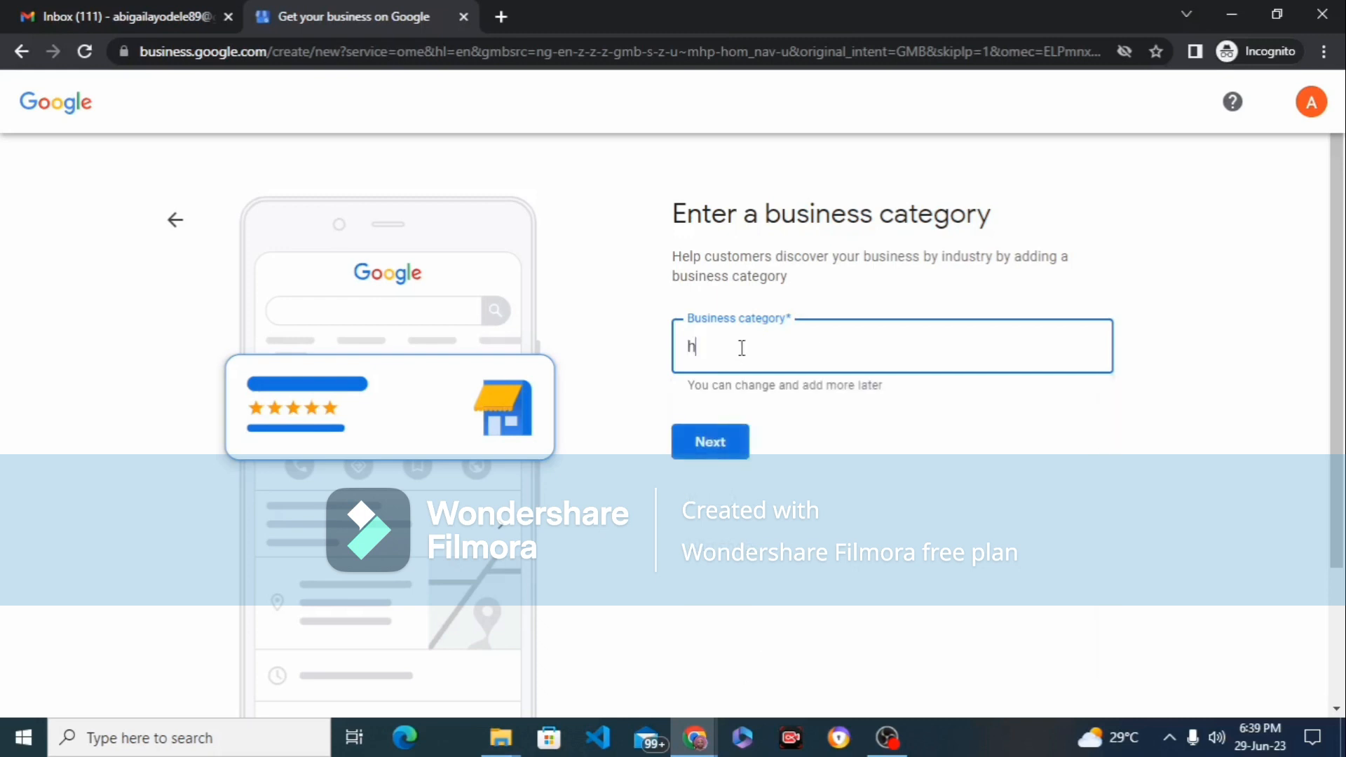
type("ea")
key("BackSpace")
type("ea")
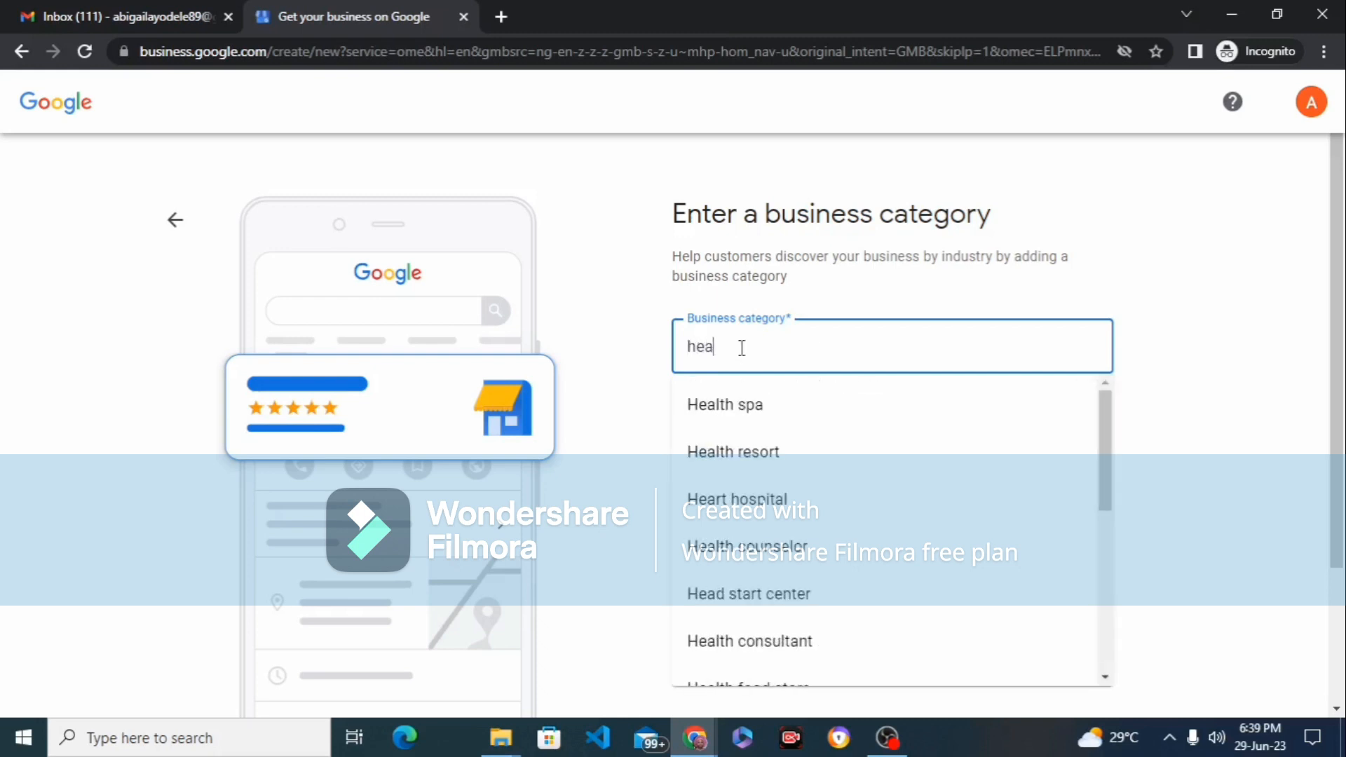
type("l")
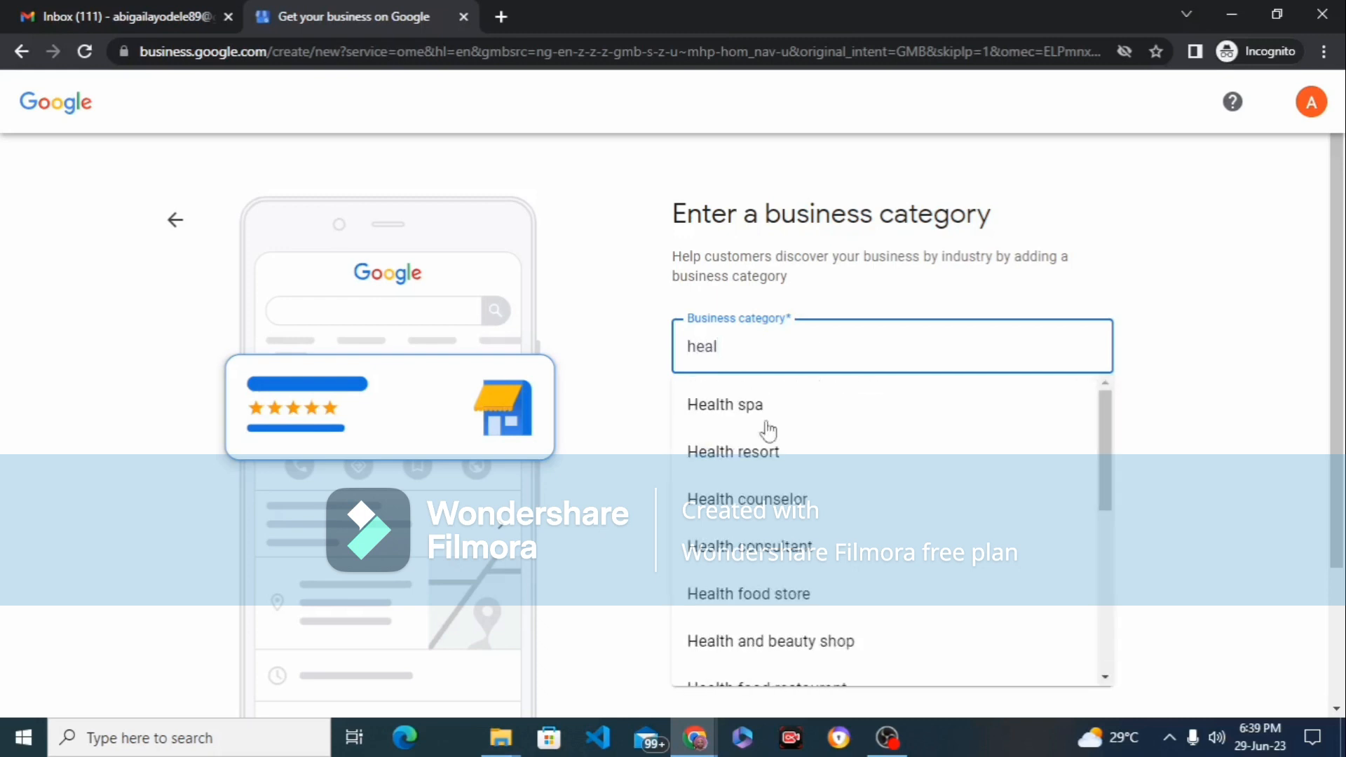
scroll(769, 431, "down", 6)
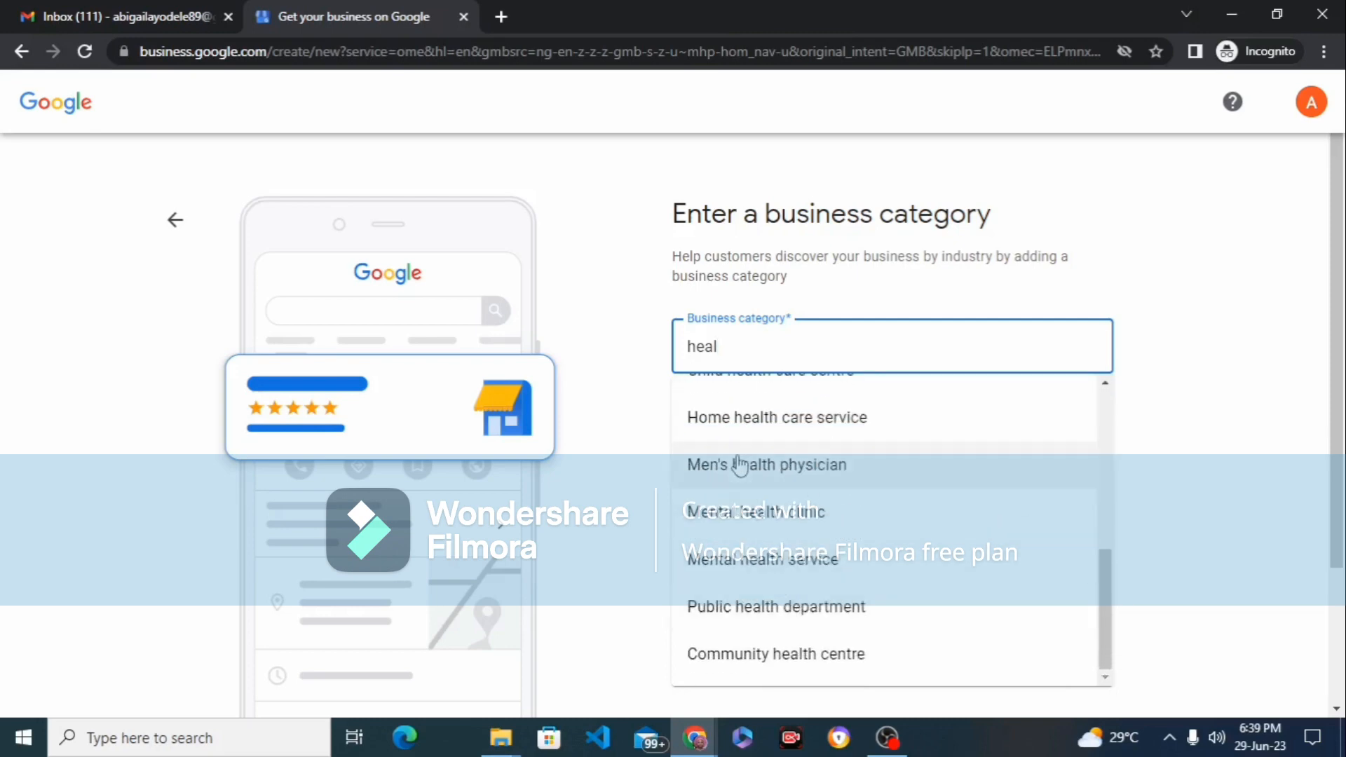
scroll(740, 465, "down", 3)
scroll(729, 281, "up", 3)
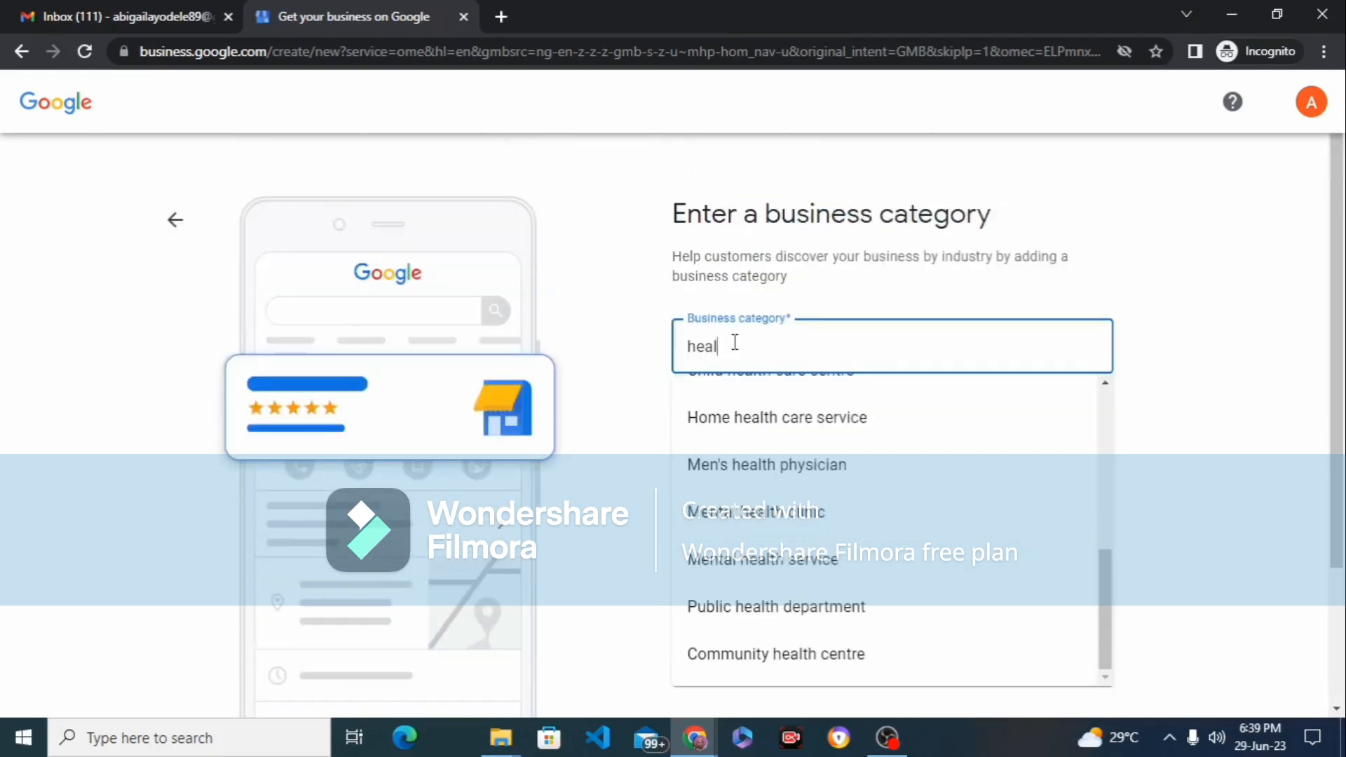
key("BackSpace")
key("BackSpace")
key("BackSpace")
key("BackSpace")
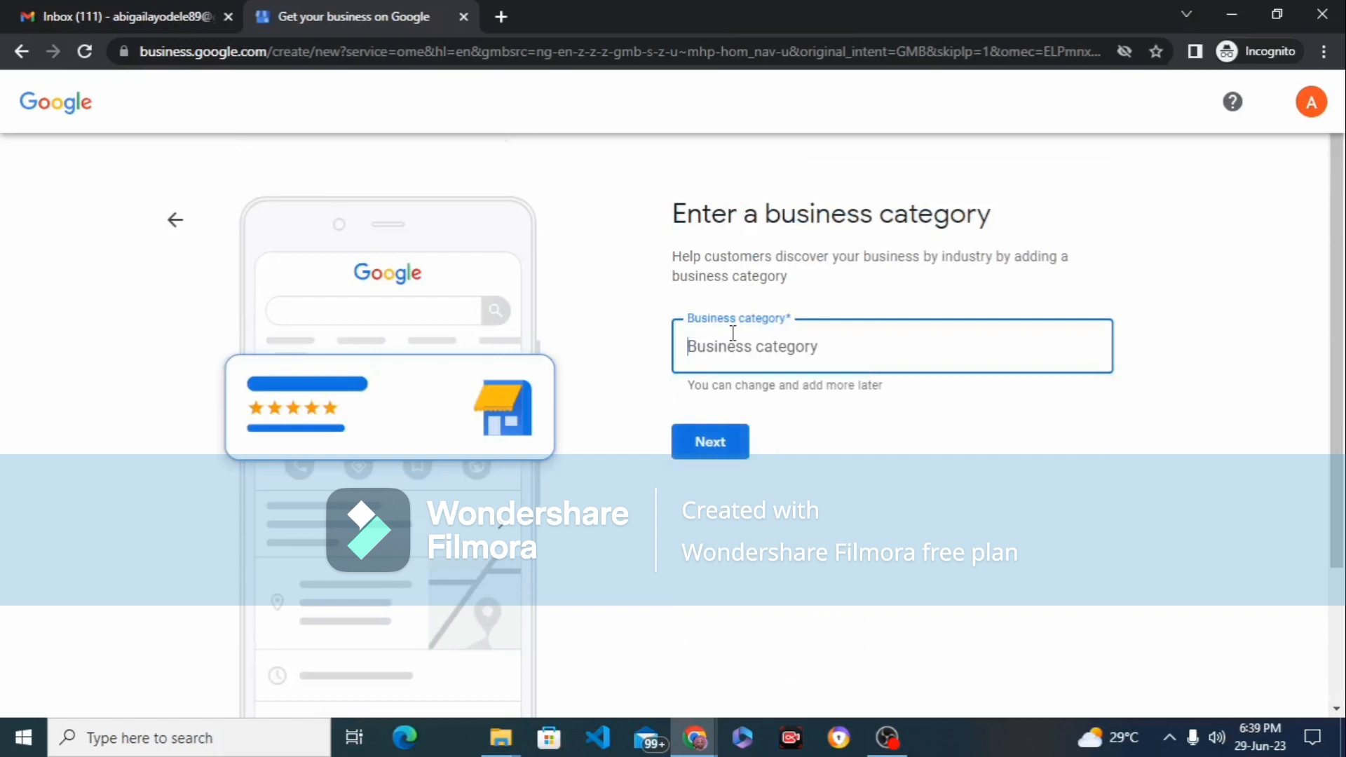
Choose Website designer as the business category and proceed.
type("We")
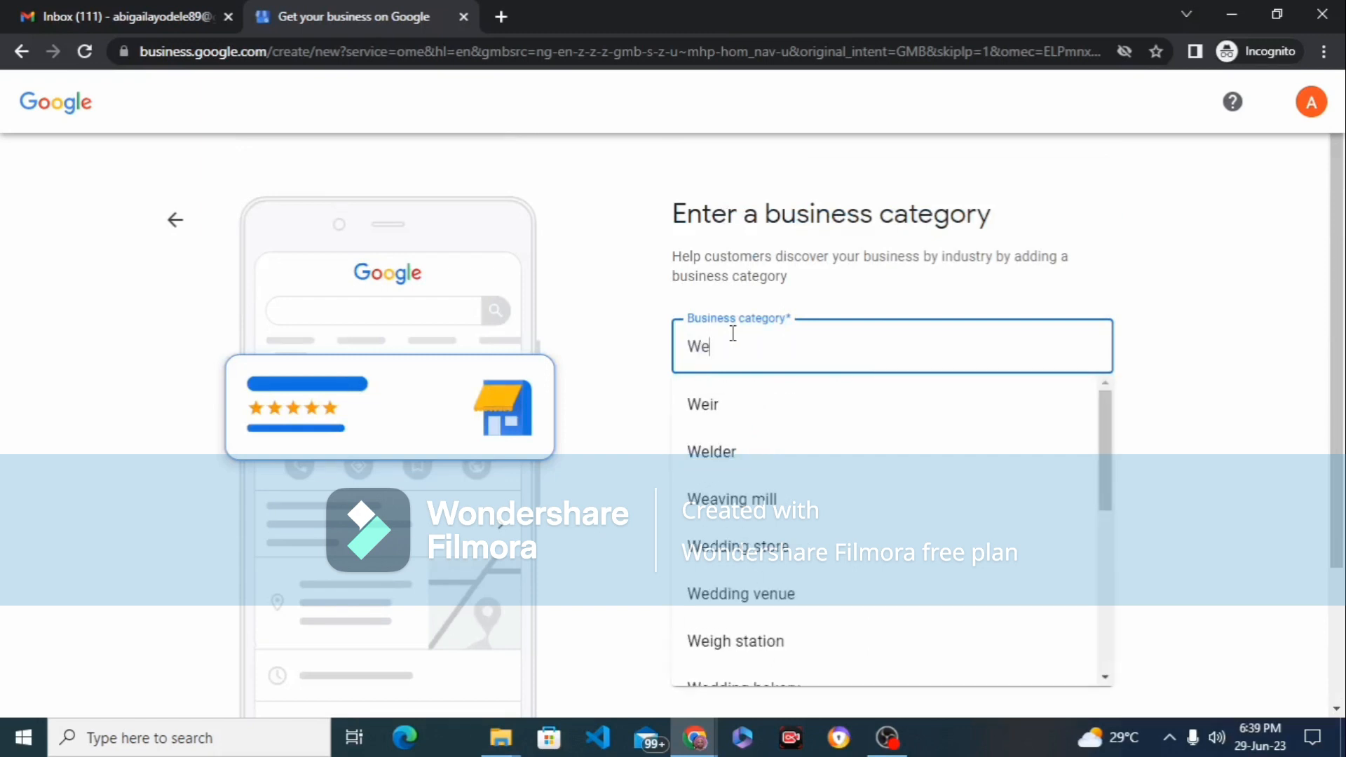
type("b")
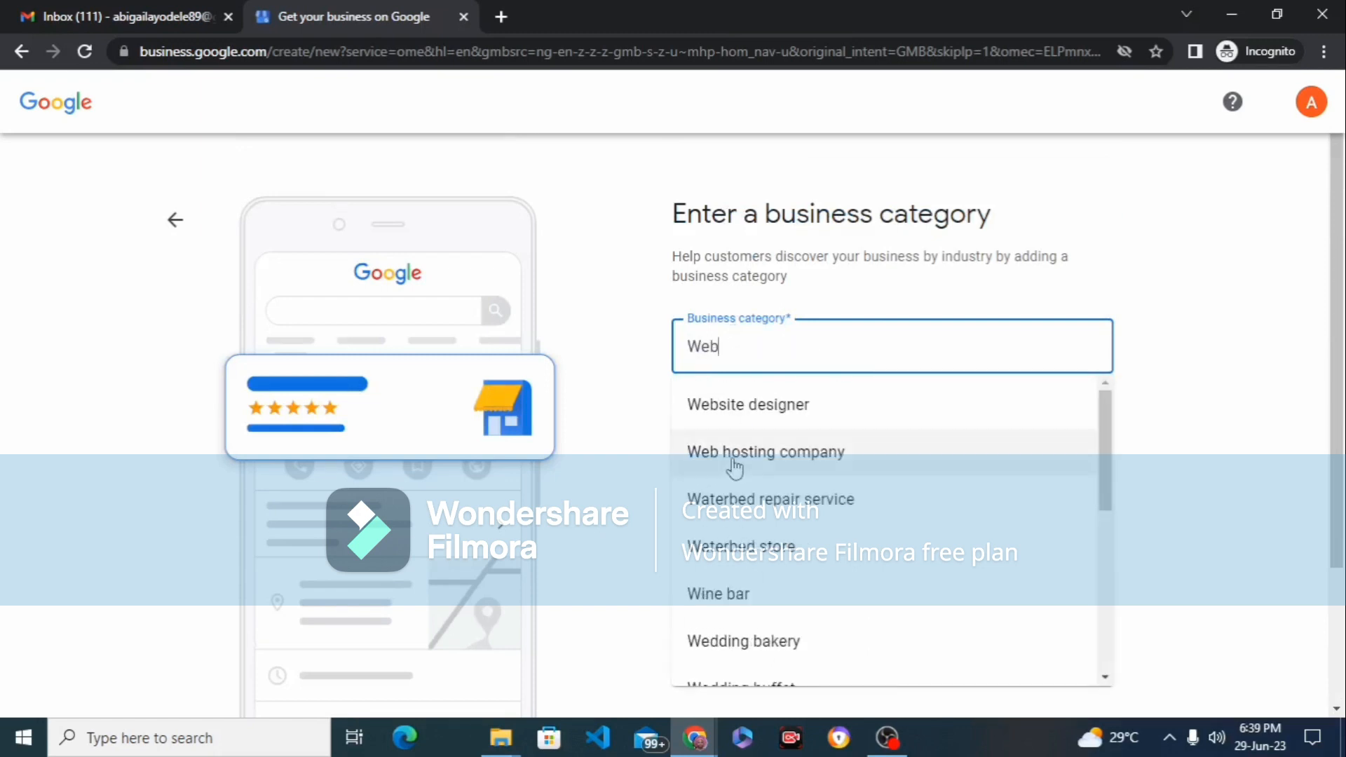
left_click(730, 409)
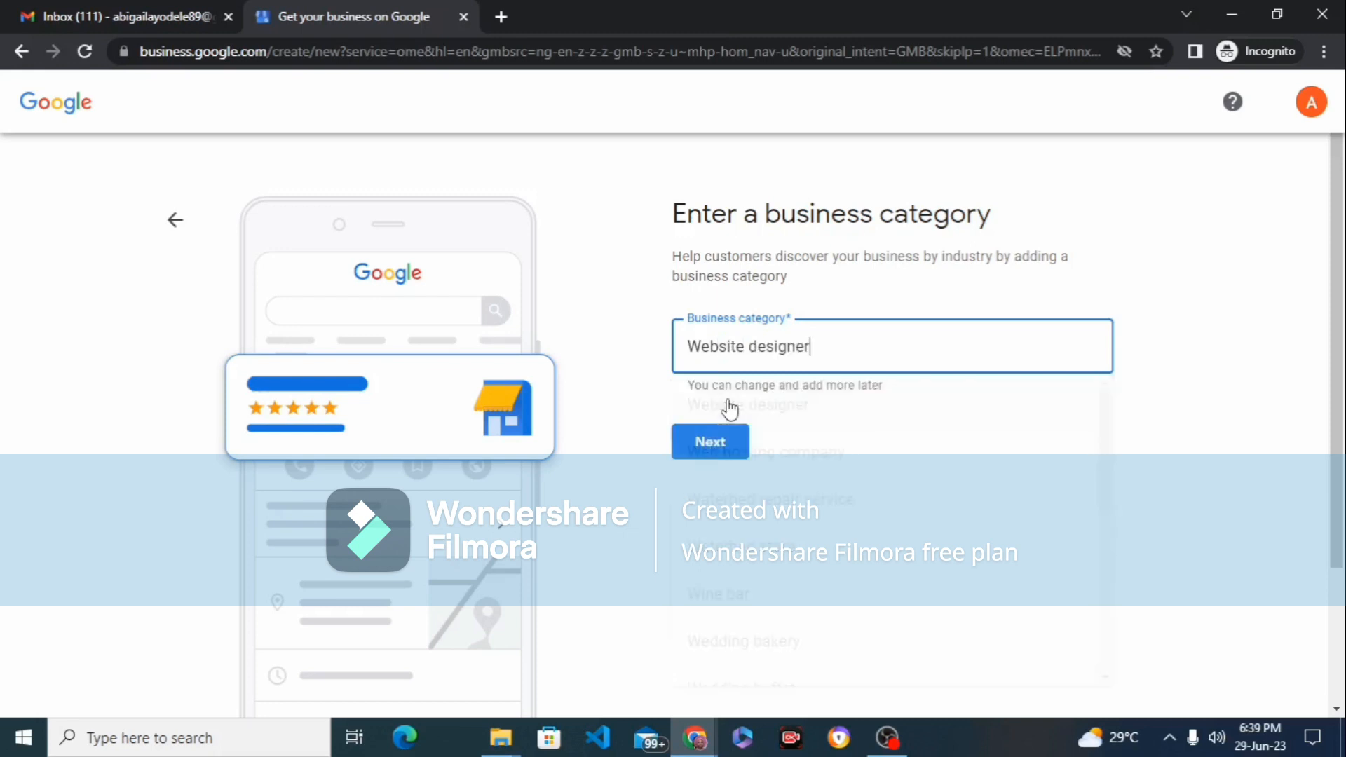
left_click(730, 446)
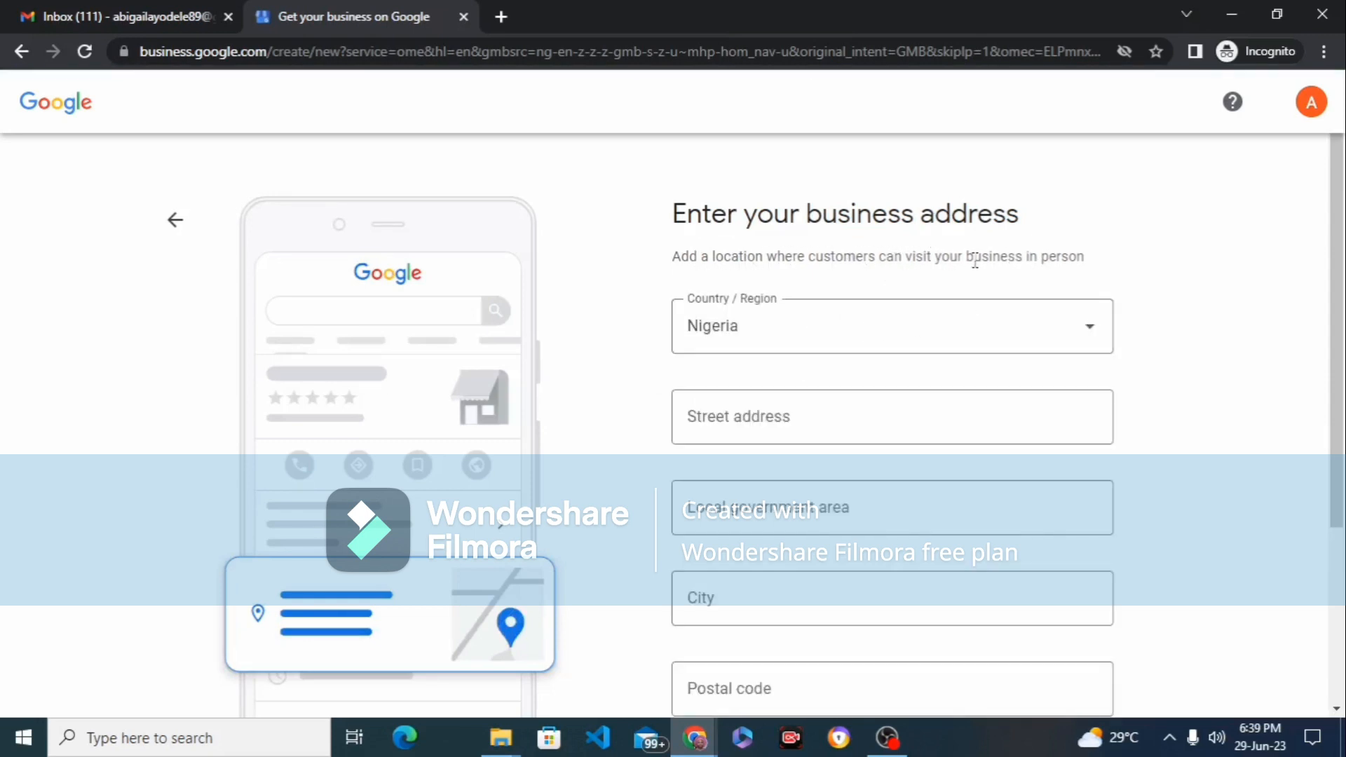
Fill the street address, city and postal code from the browser's saved address suggestion.
scroll(1007, 315, "down", 2)
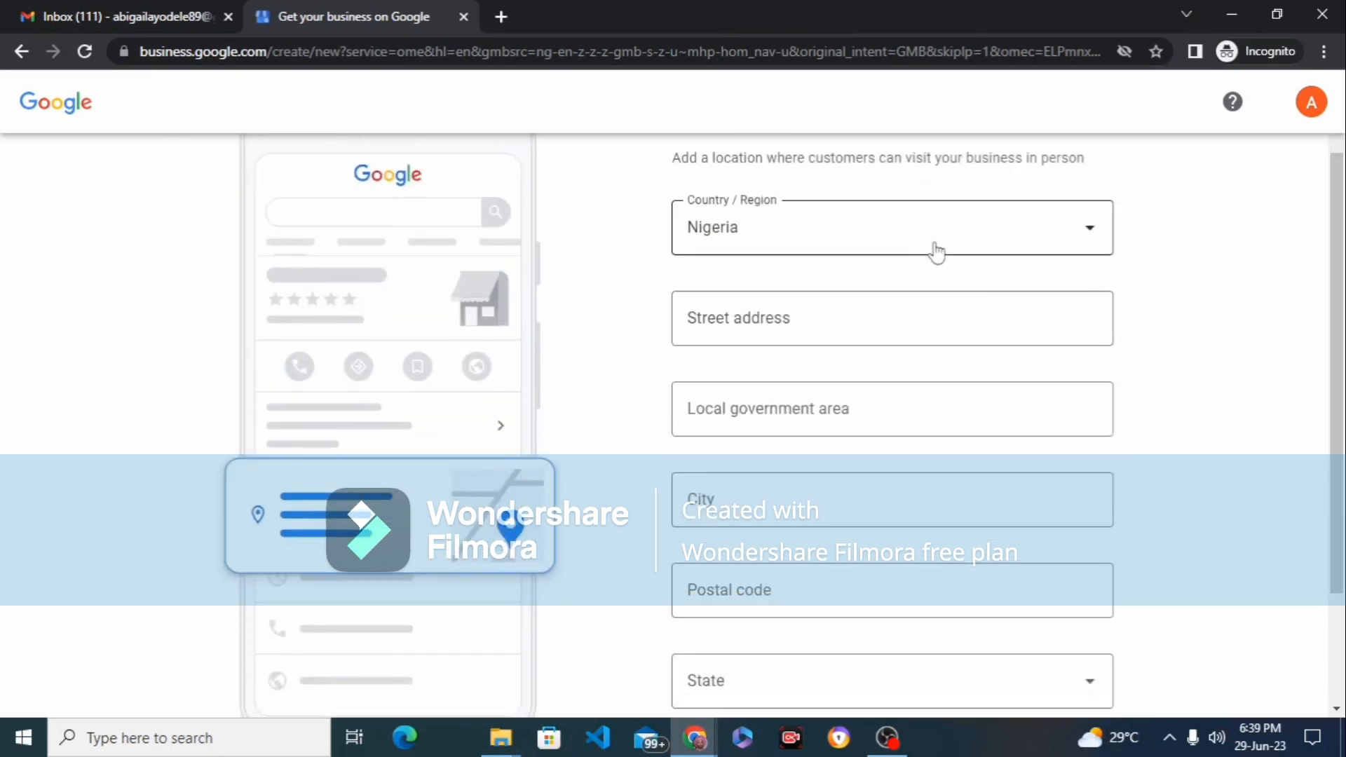
left_click(934, 246)
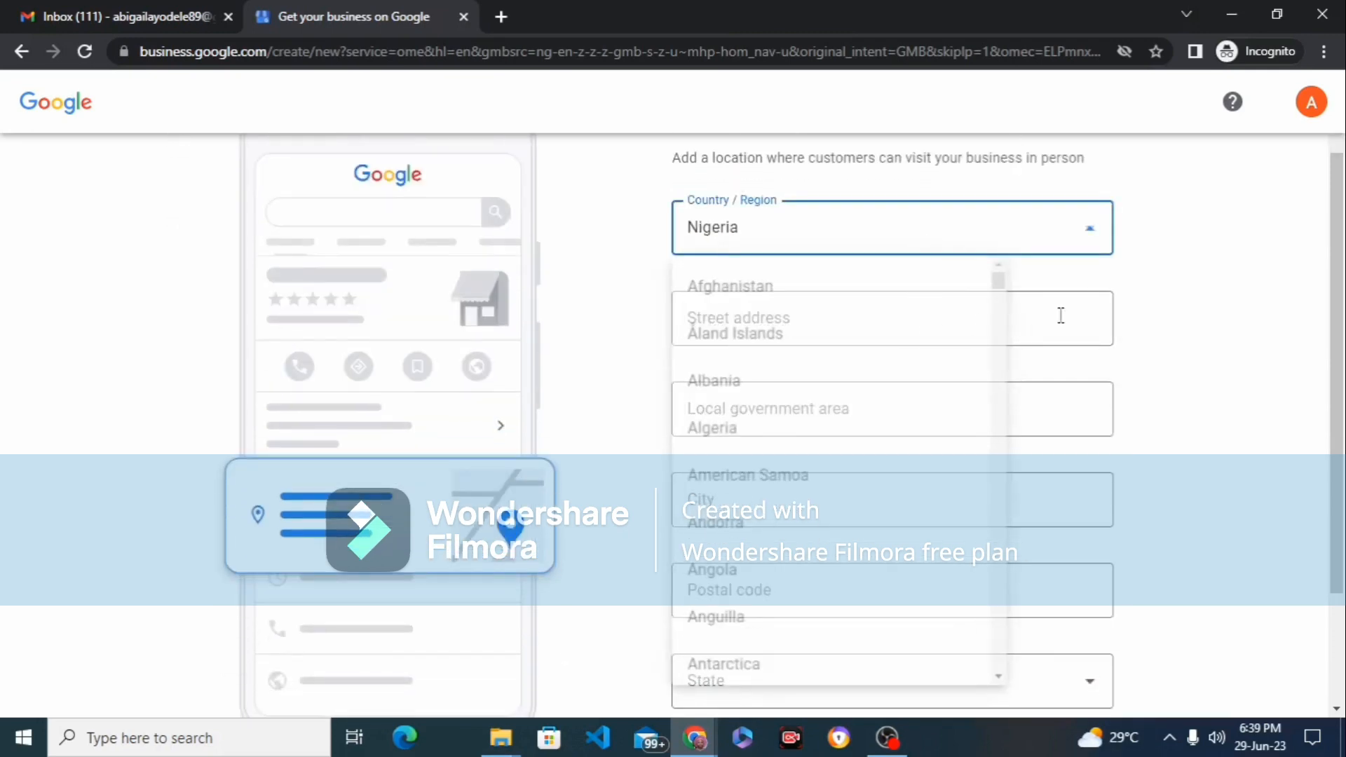
left_click(1098, 312)
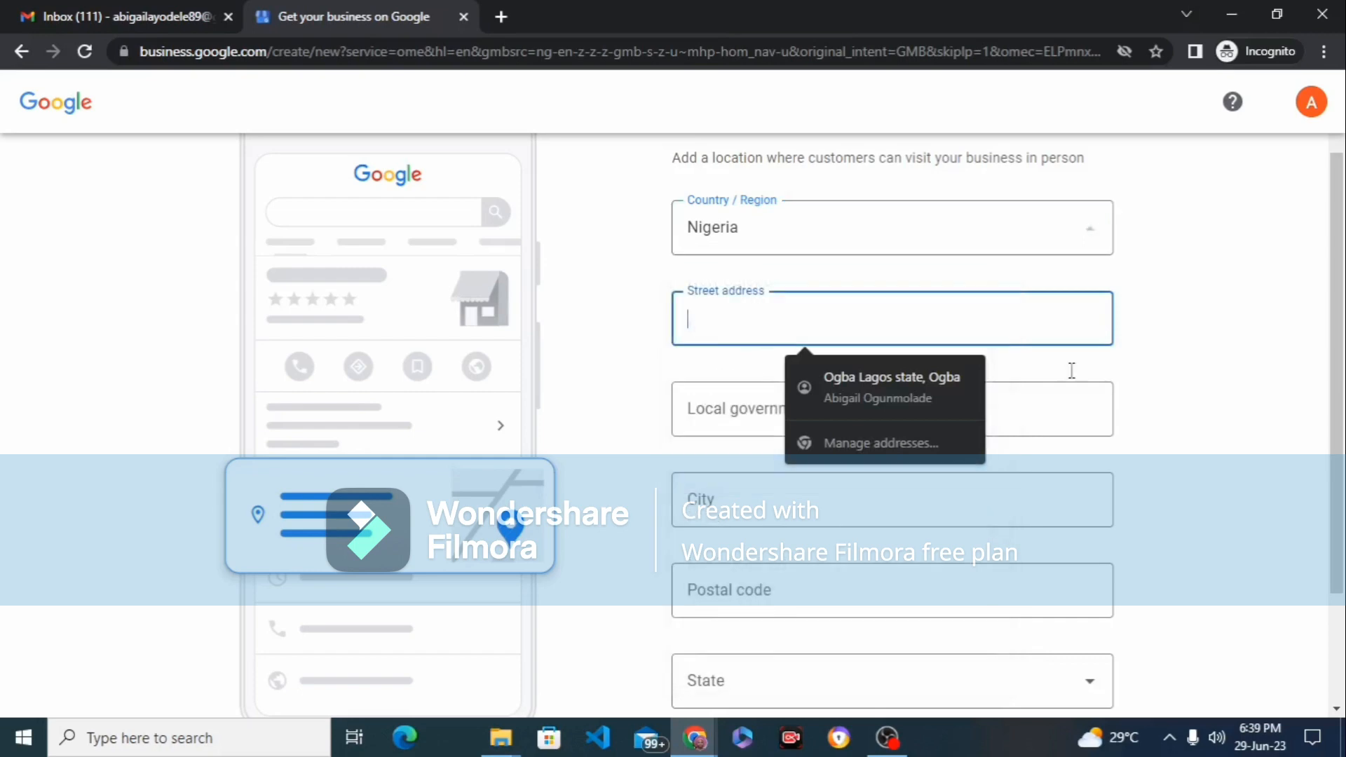
left_click(937, 382)
Set the state to Lagos and proceed to the map page.
scroll(936, 401, "down", 2)
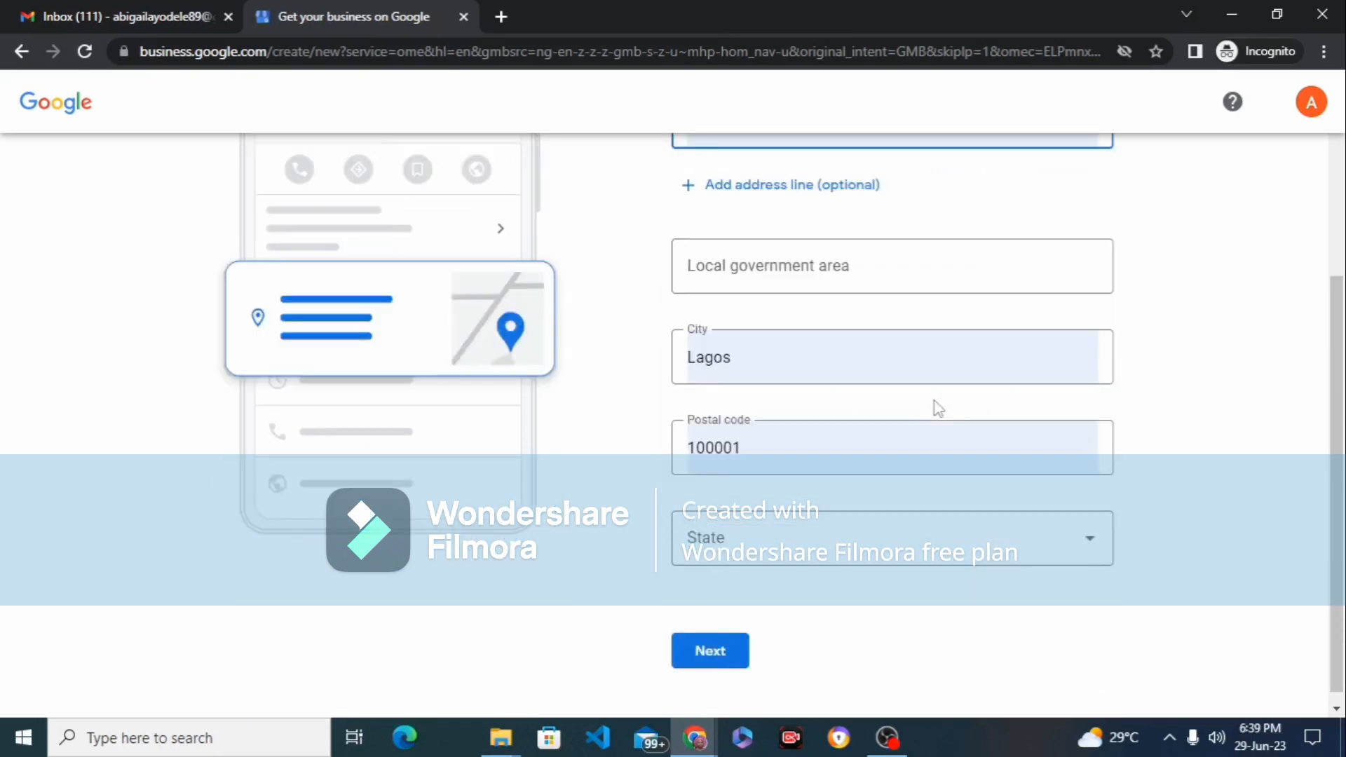
scroll(785, 386, "up", 1)
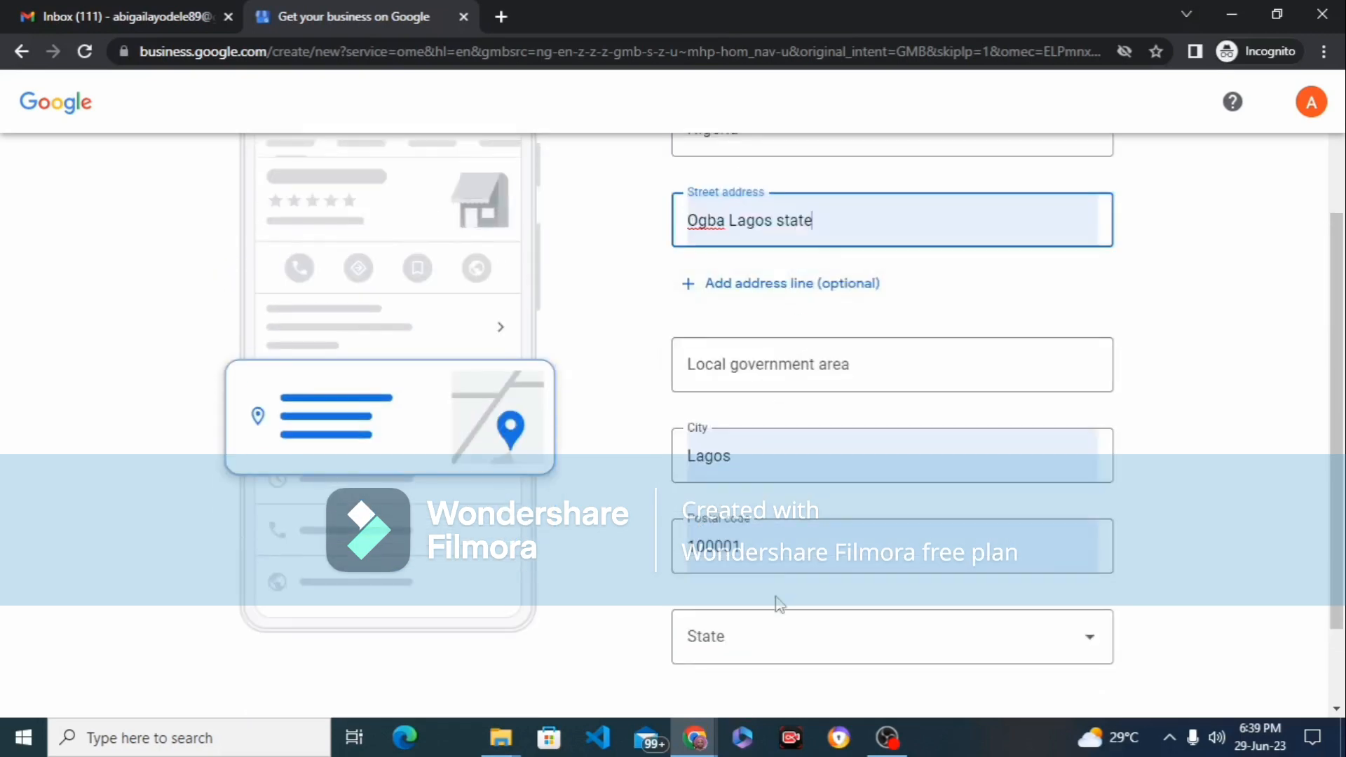
left_click(745, 635)
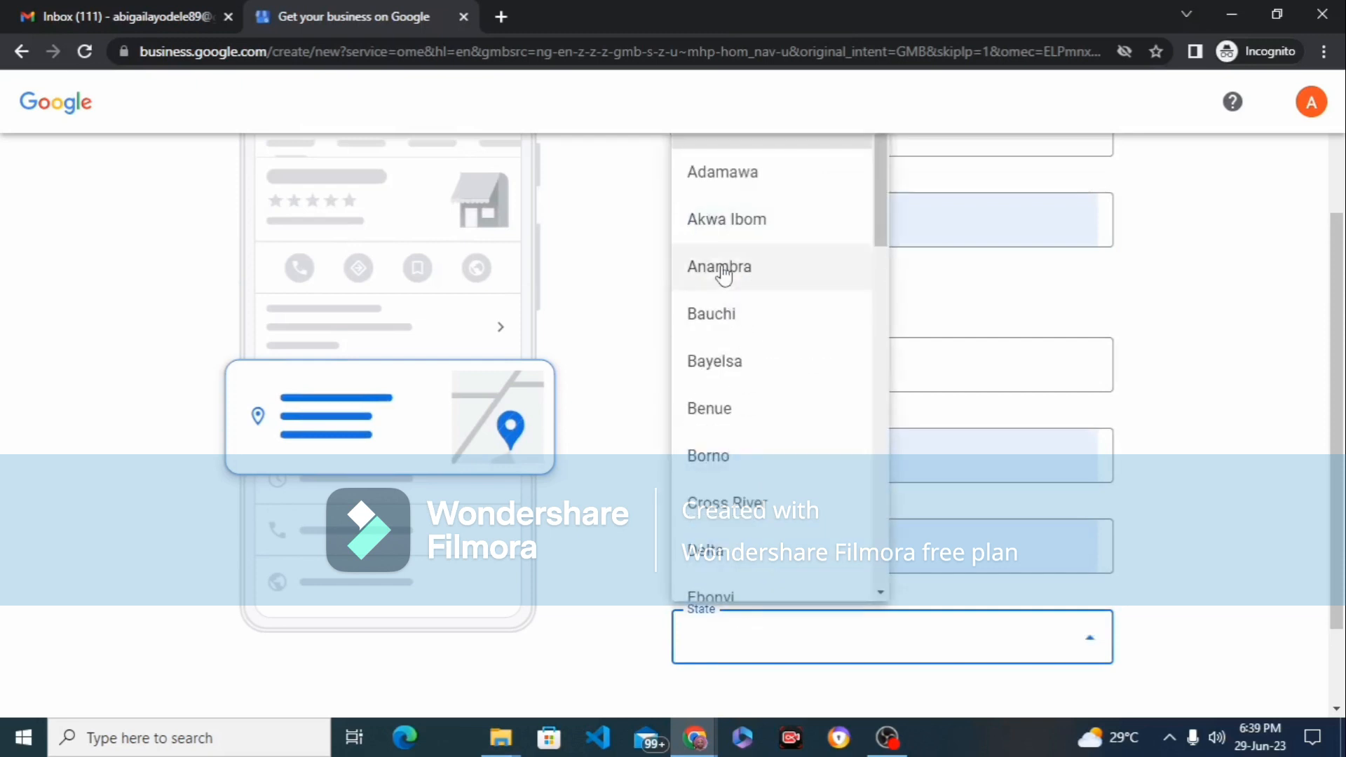
scroll(726, 309, "down", 5)
scroll(730, 373, "down", 2)
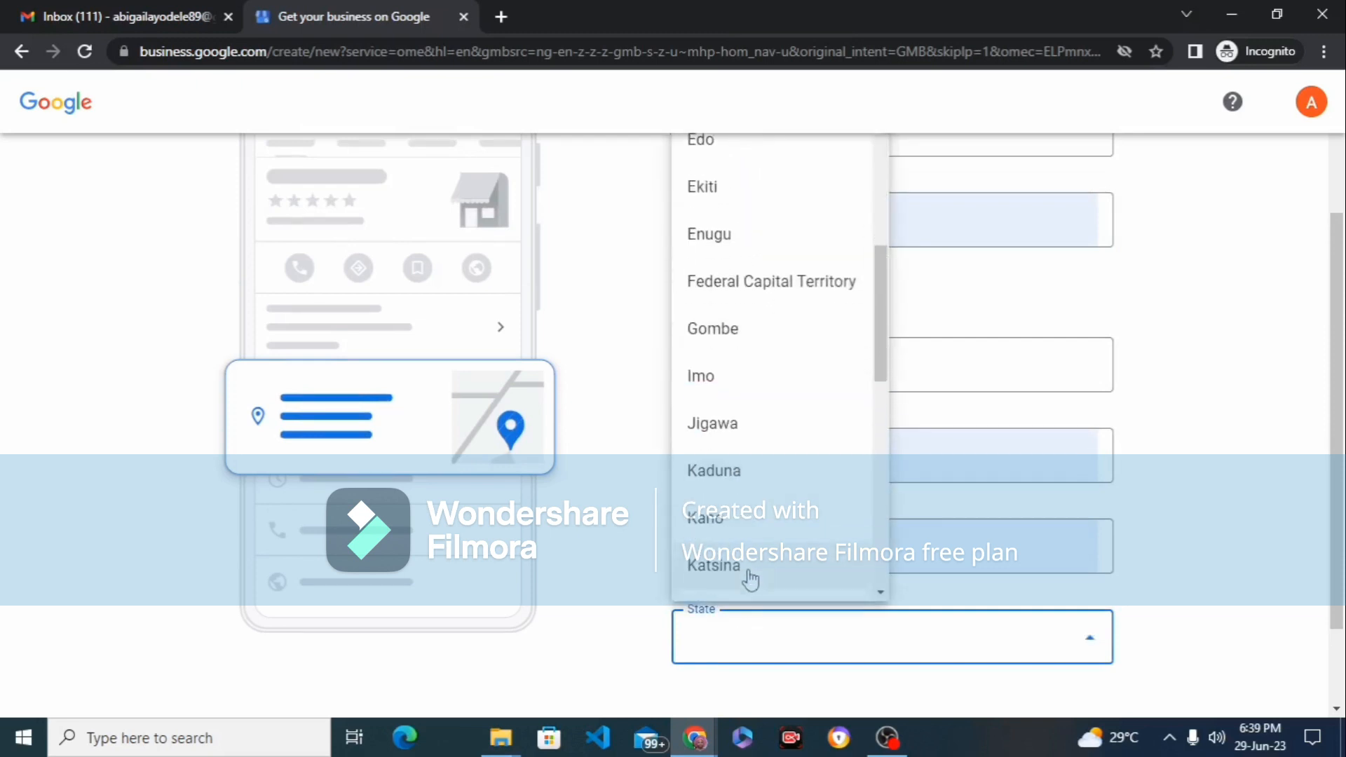
scroll(748, 578, "down", 7)
scroll(736, 547, "up", 2)
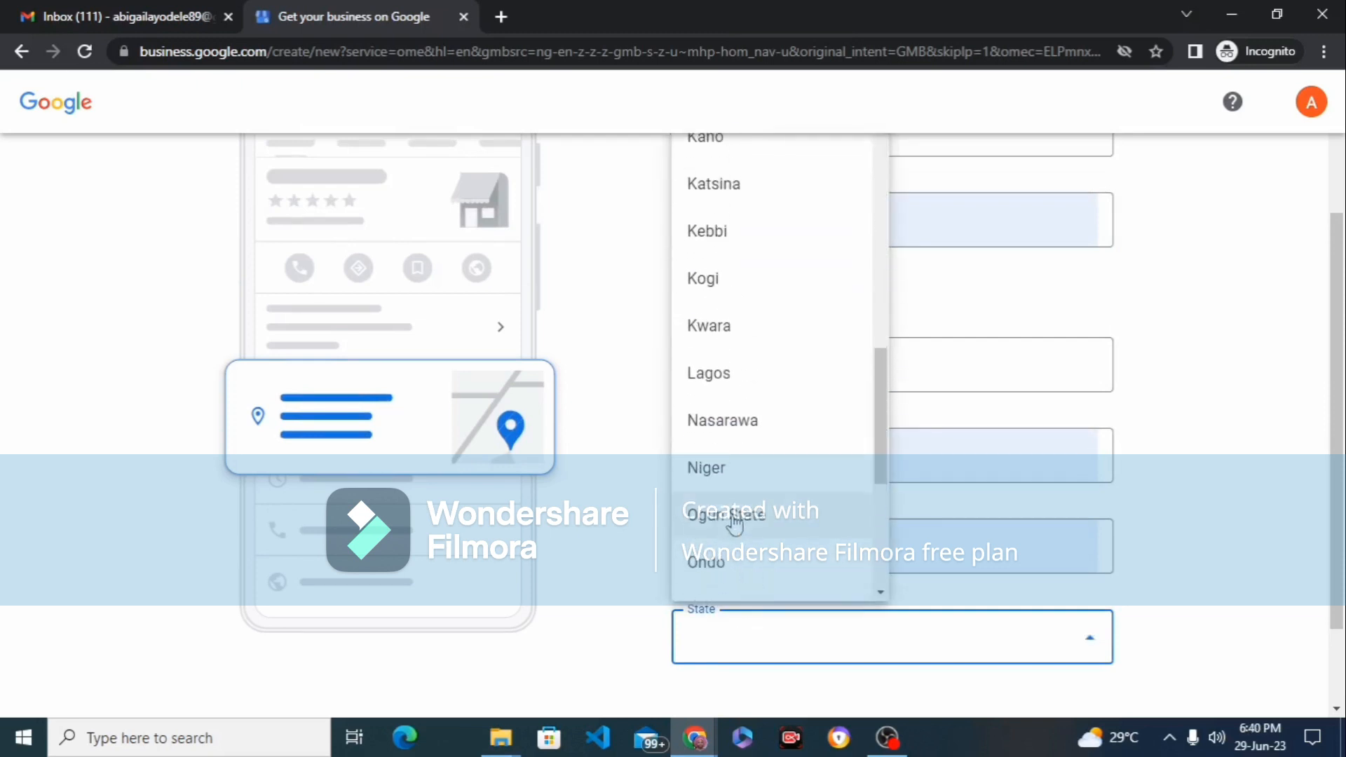
left_click(723, 383)
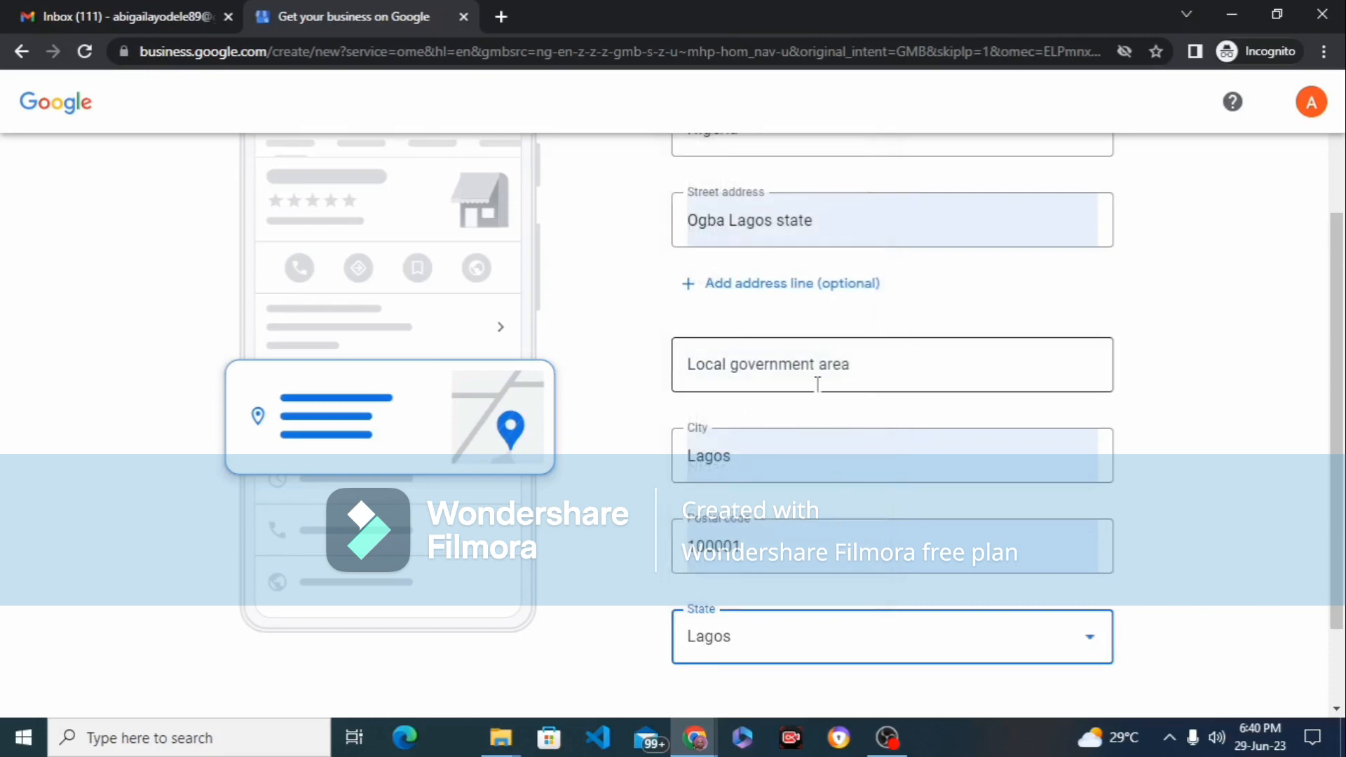
scroll(818, 384, "down", 1)
scroll(818, 379, "up", 1)
scroll(827, 339, "up", 3)
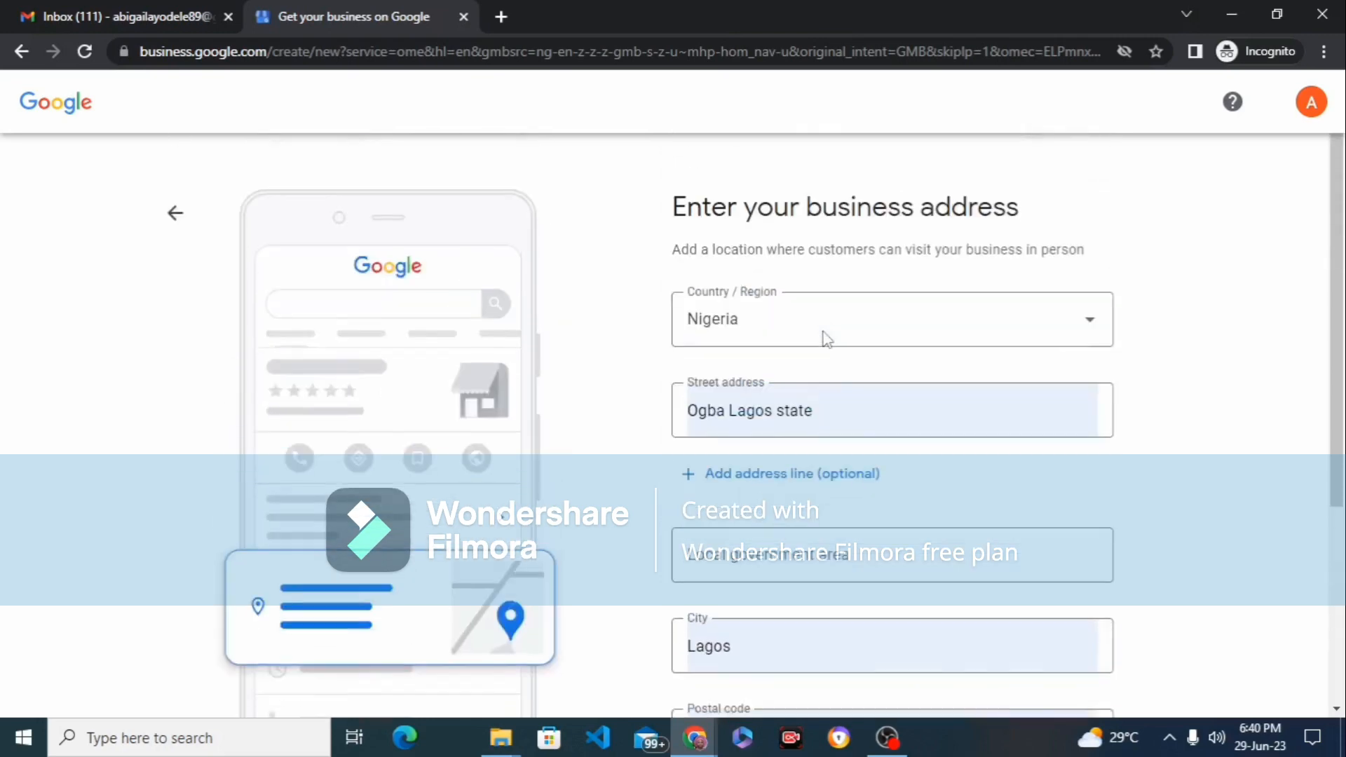
scroll(828, 379, "down", 3)
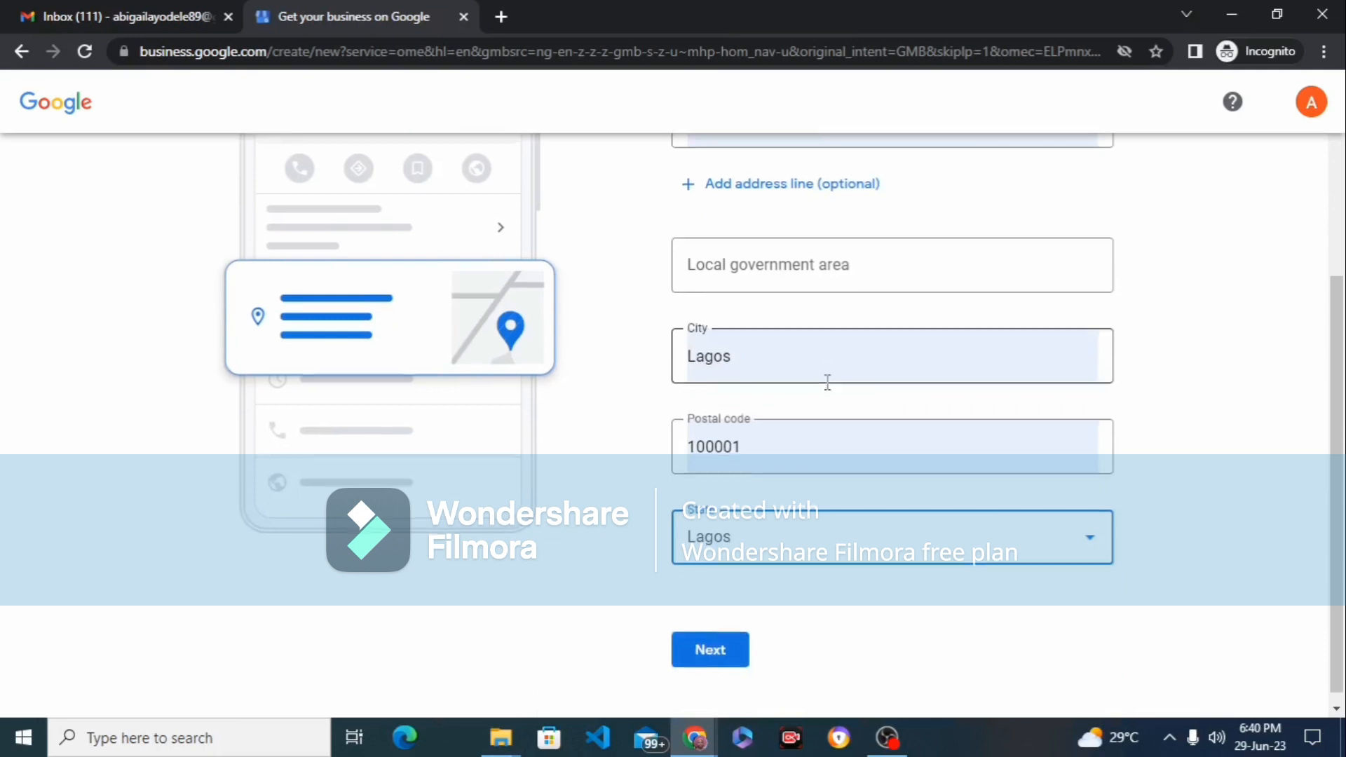
left_click(710, 641)
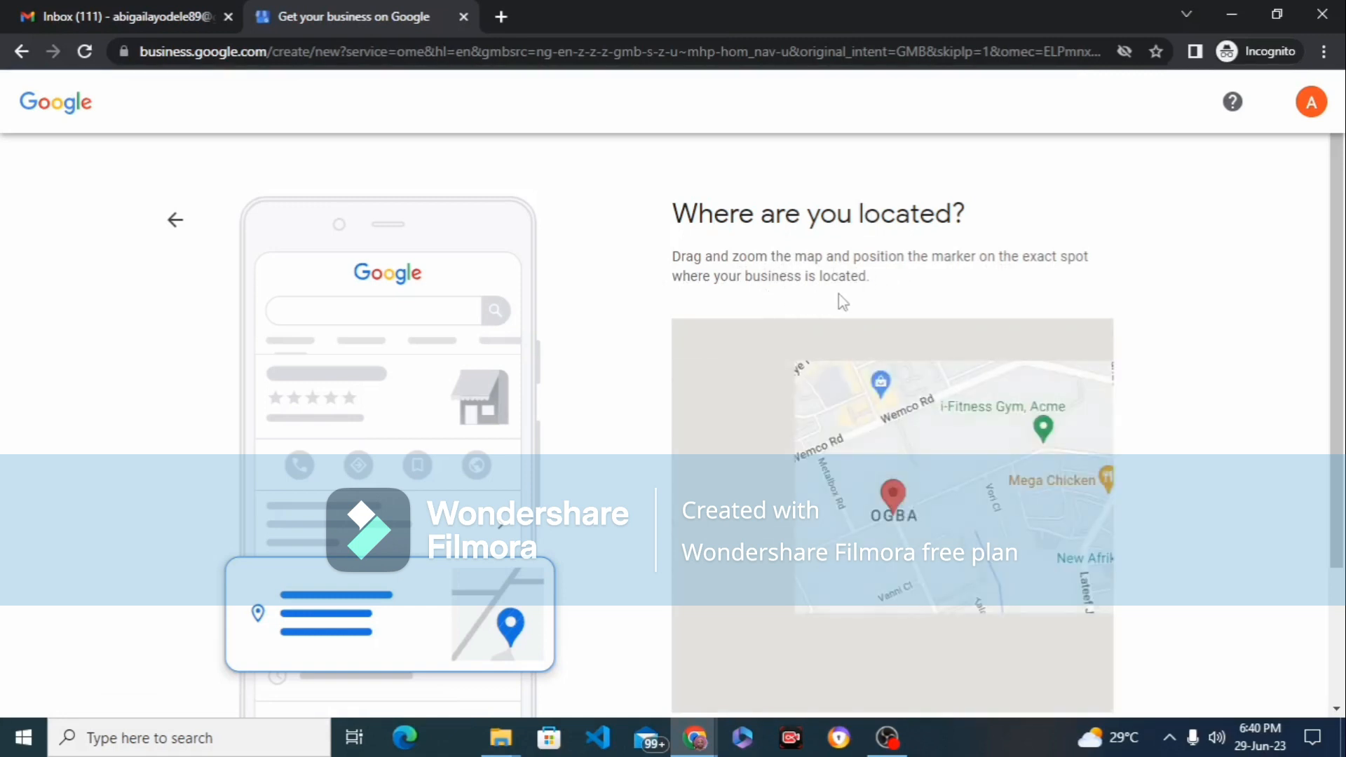
Nudge the map marker onto the exact business spot and proceed.
scroll(923, 442, "down", 1)
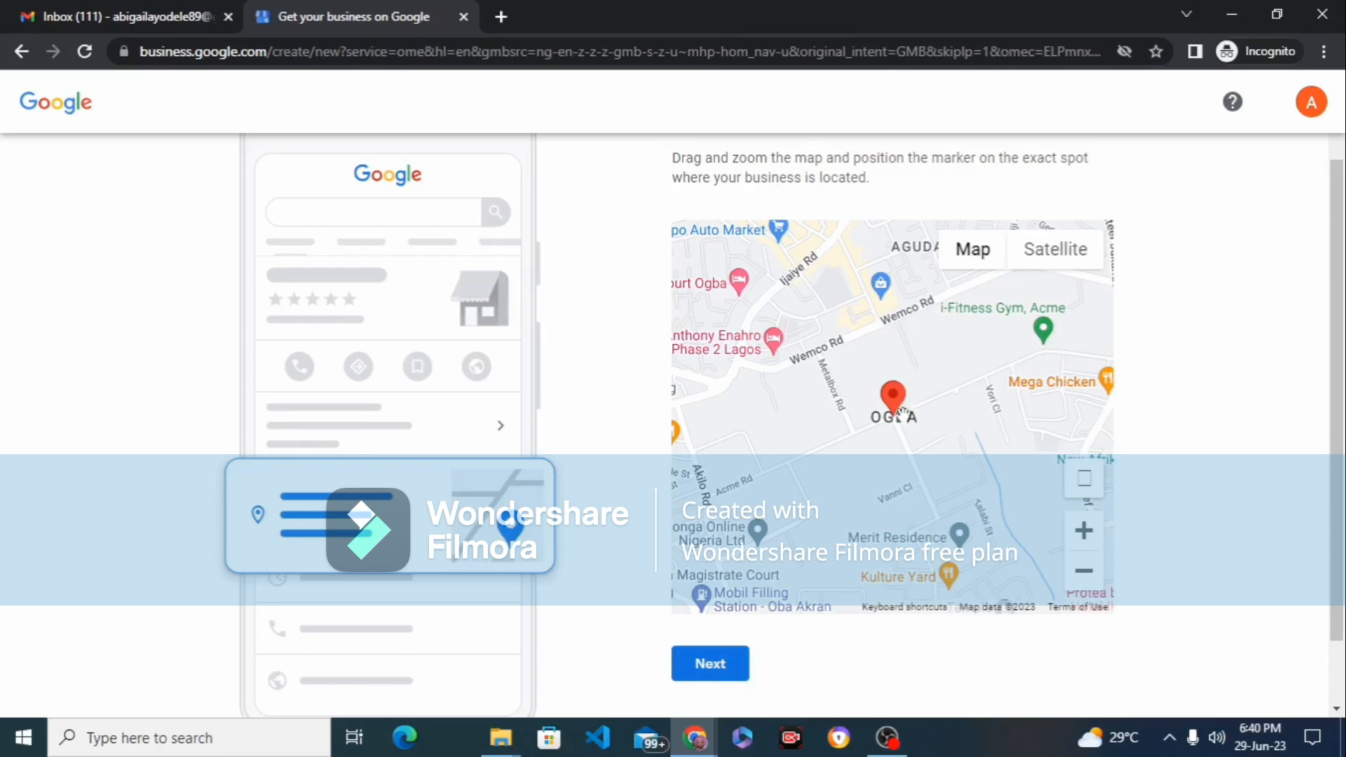
left_click_drag(901, 417, 898, 445)
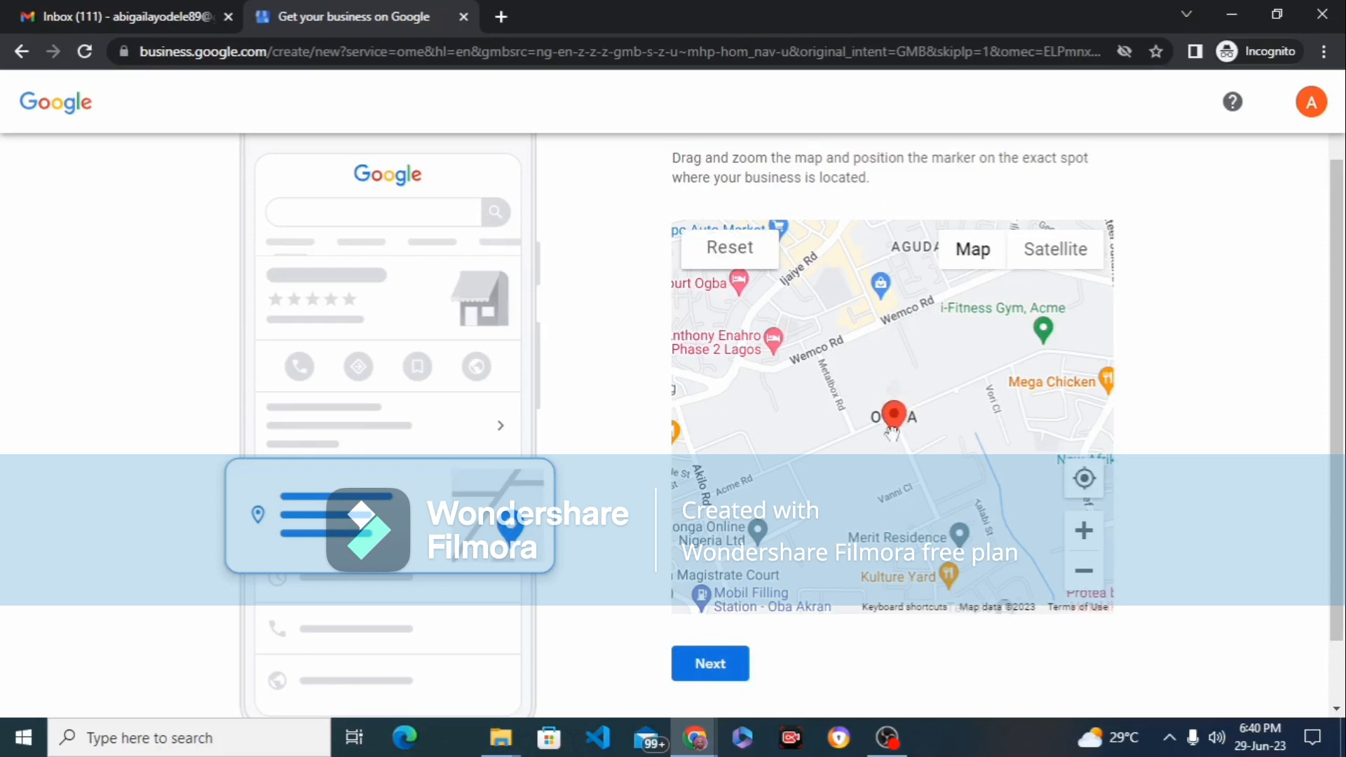
left_click(734, 667)
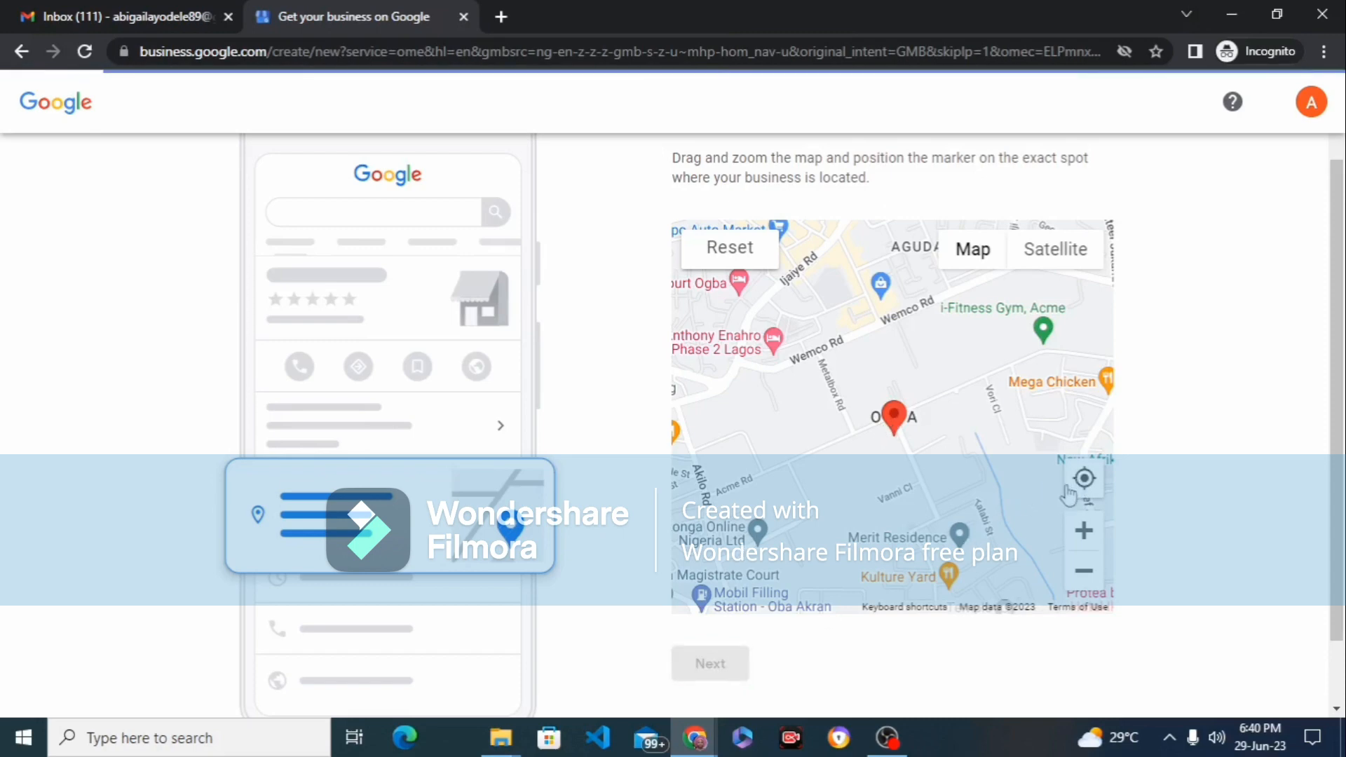
Enter the business contact phone number and proceed.
scroll(1176, 438, "down", 1)
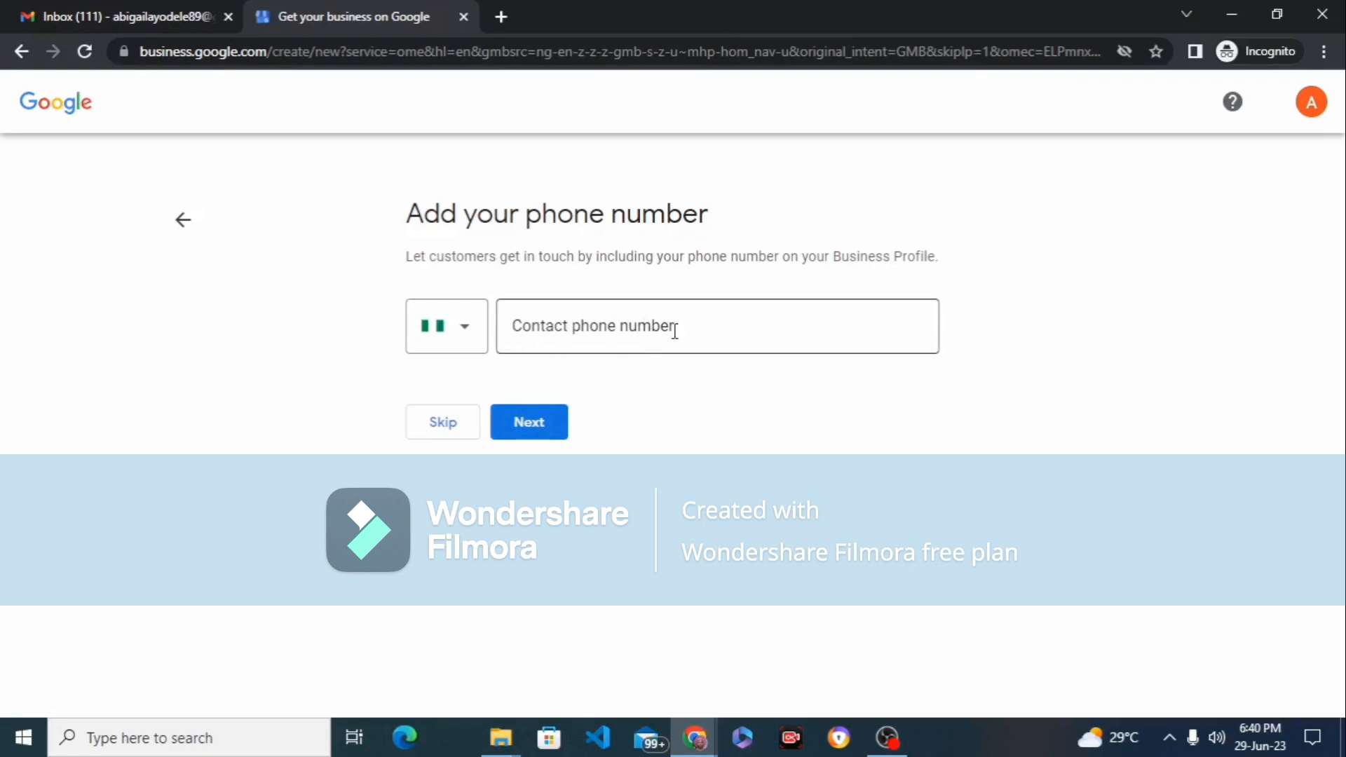
left_click(619, 334)
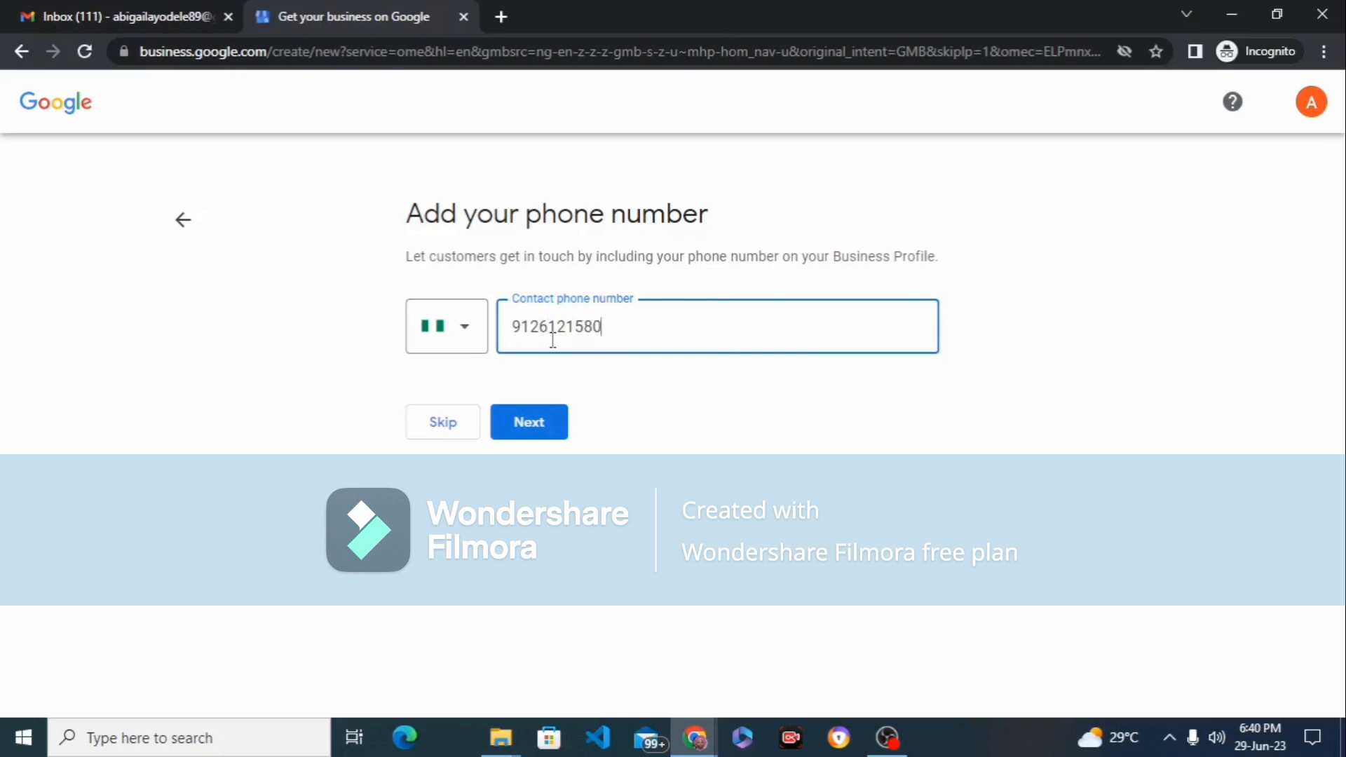
left_click(511, 426)
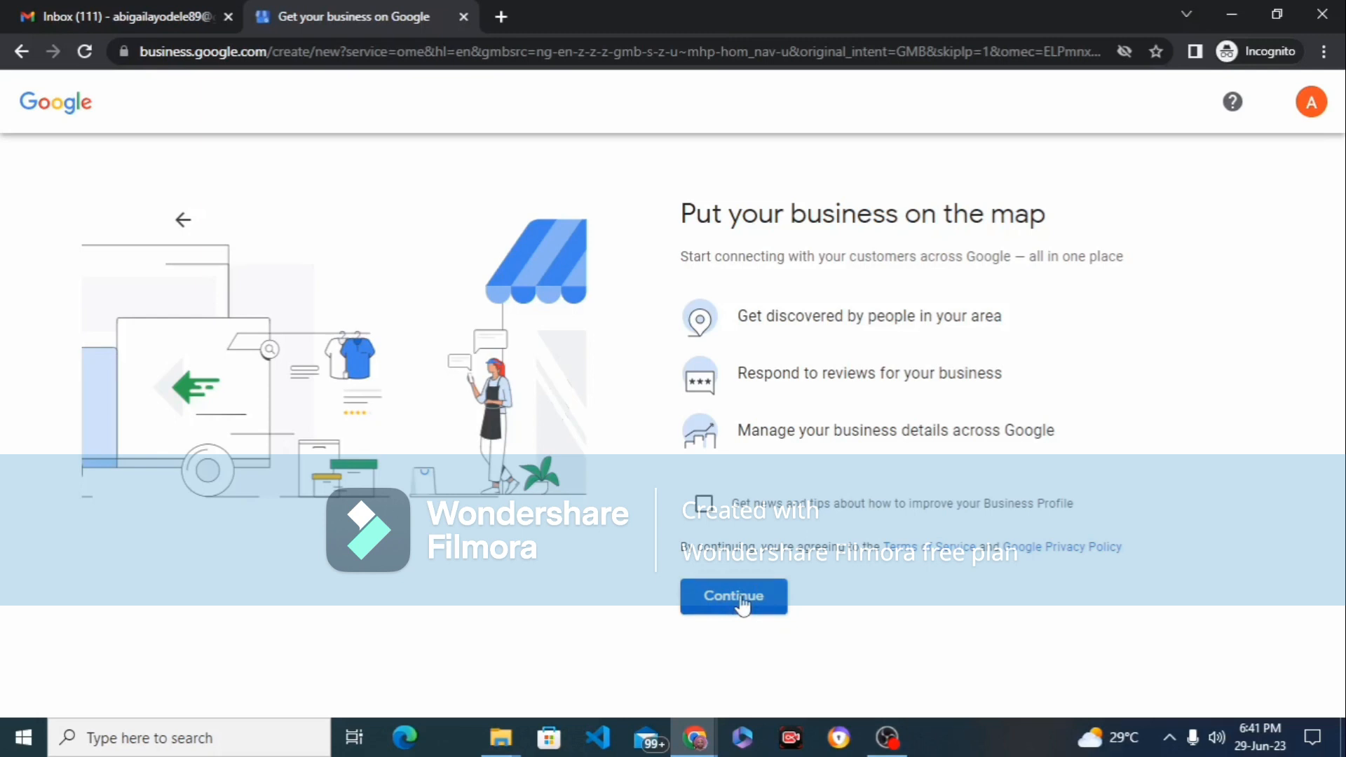
Opt in to news and tips about the Business Profile and continue.
left_click(703, 507)
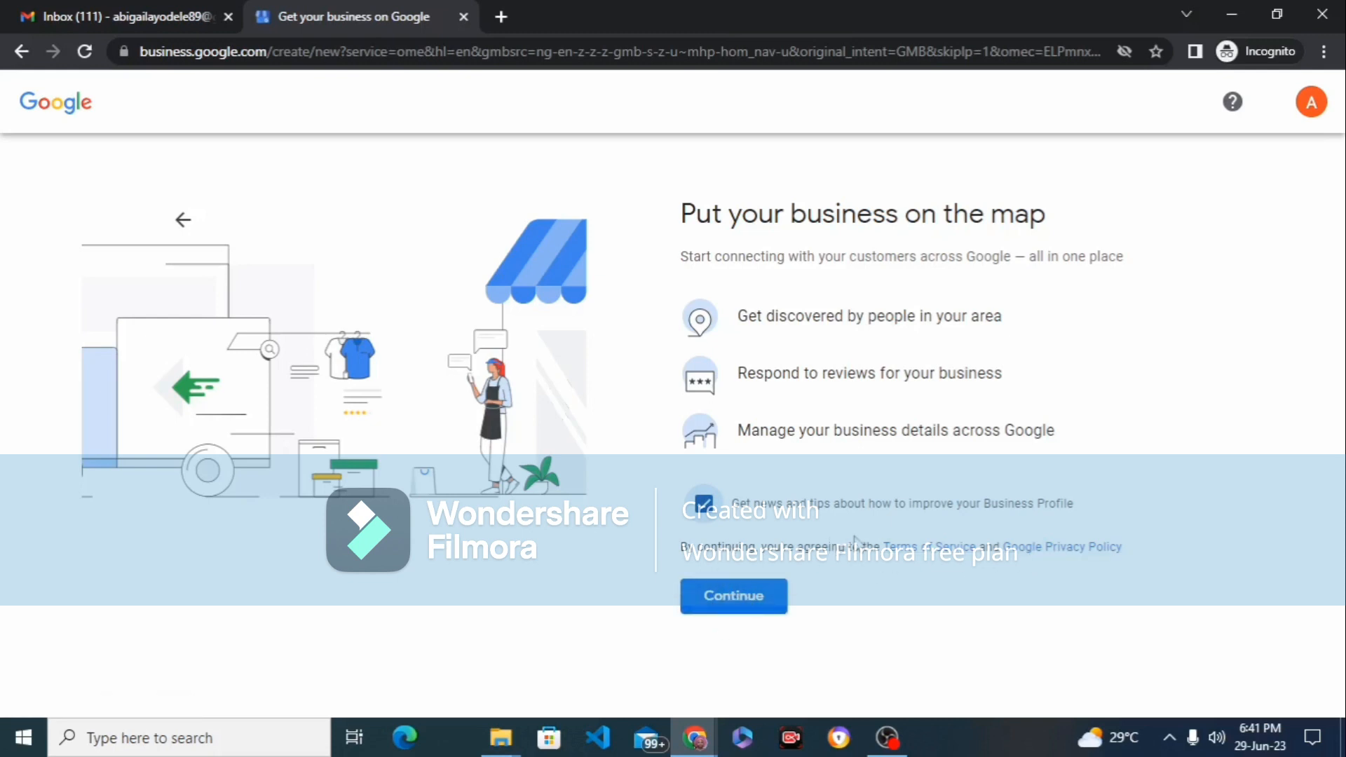
left_click(722, 597)
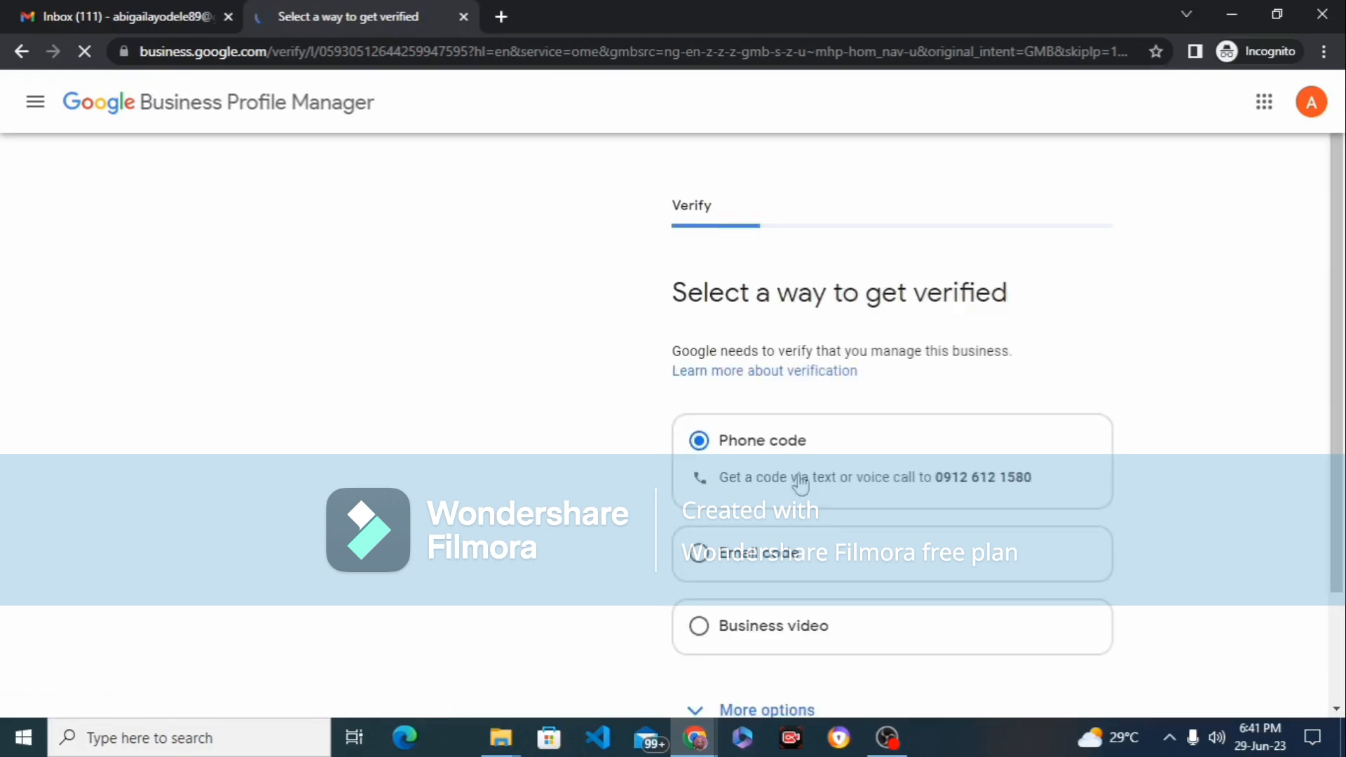
Choose Email code as the verification method and proceed.
scroll(833, 574, "down", 2)
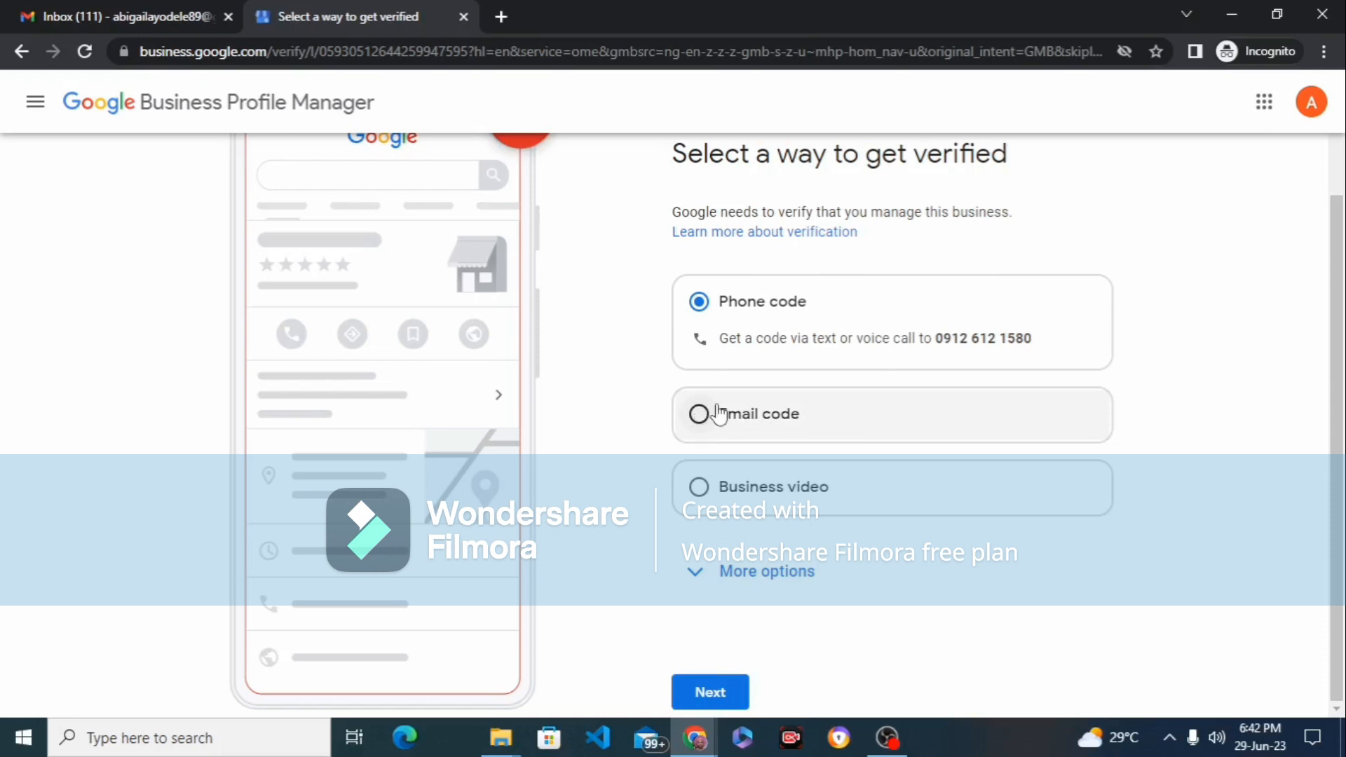
left_click(698, 417)
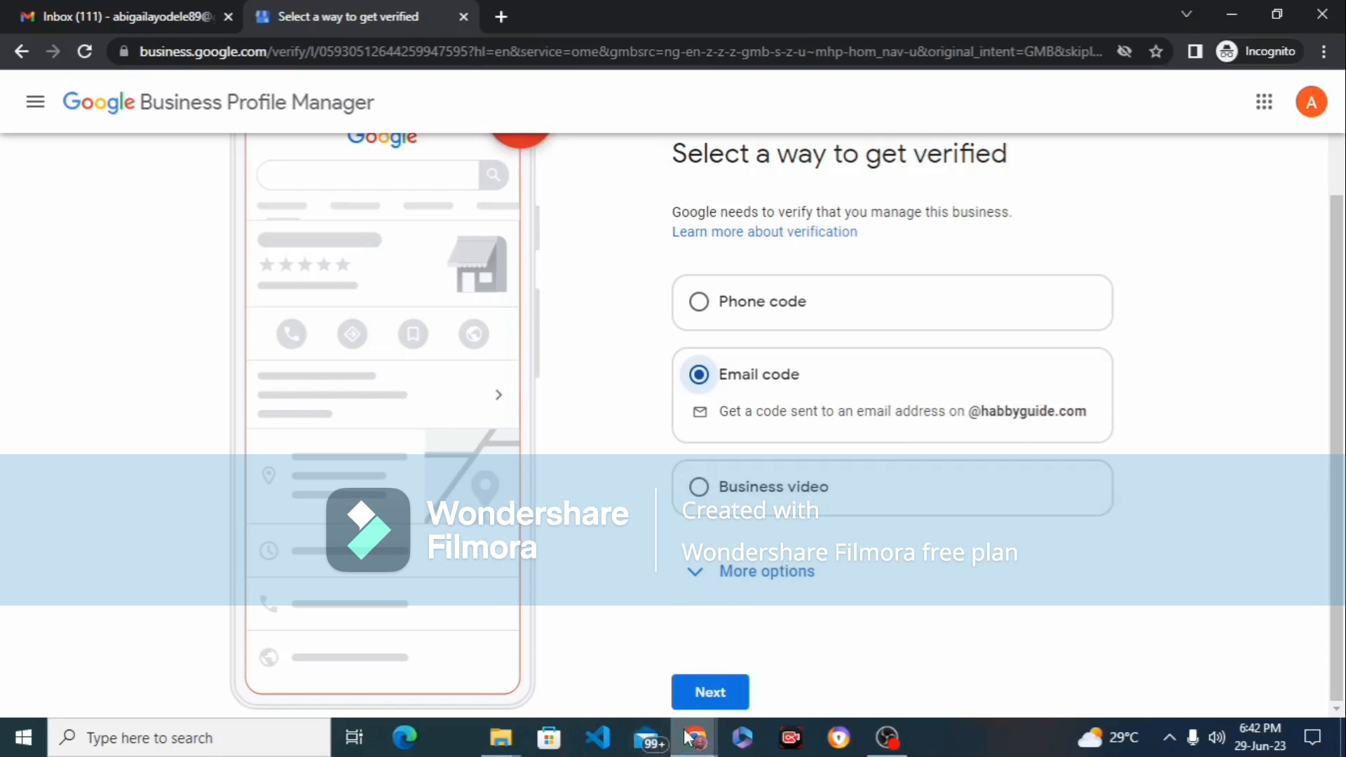
left_click(716, 693)
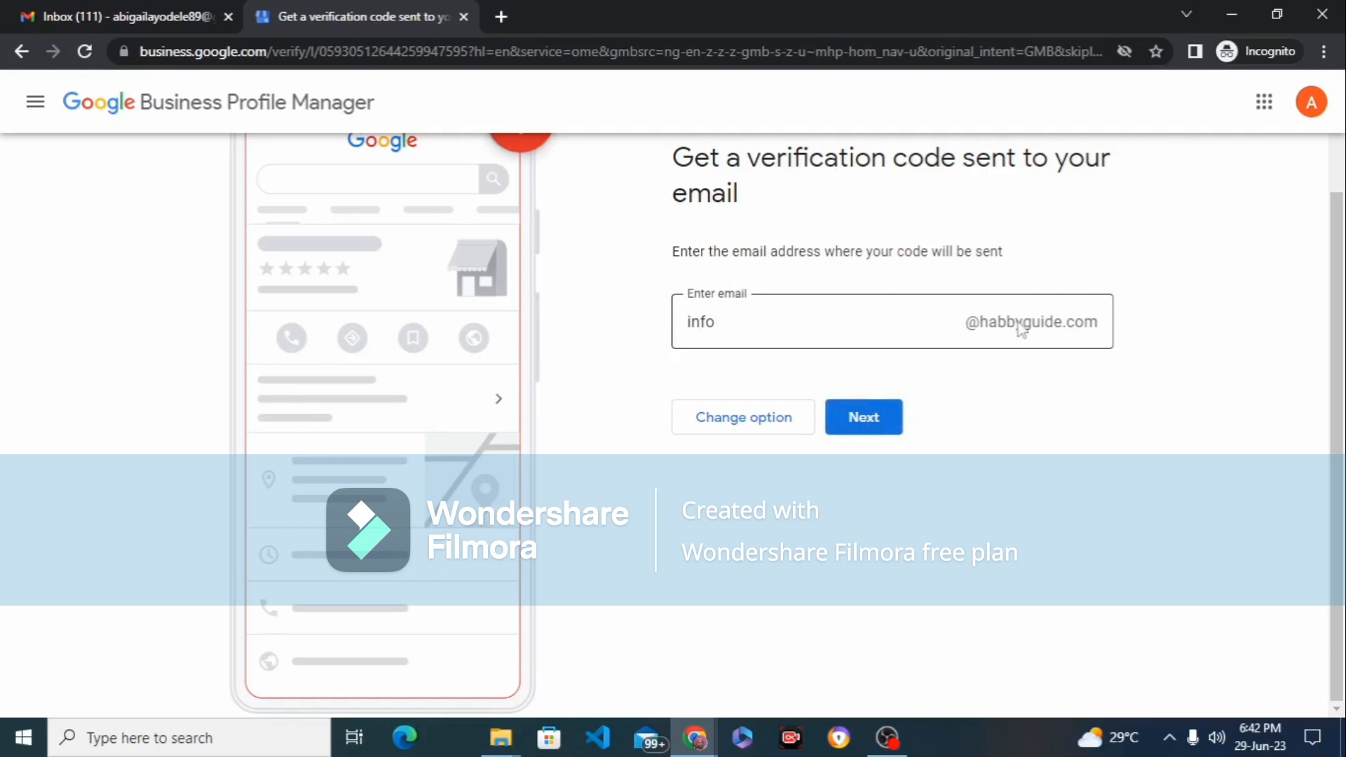
Request the verification code at the business e-mail address on the habbyguide.com domain.
left_click(1080, 333)
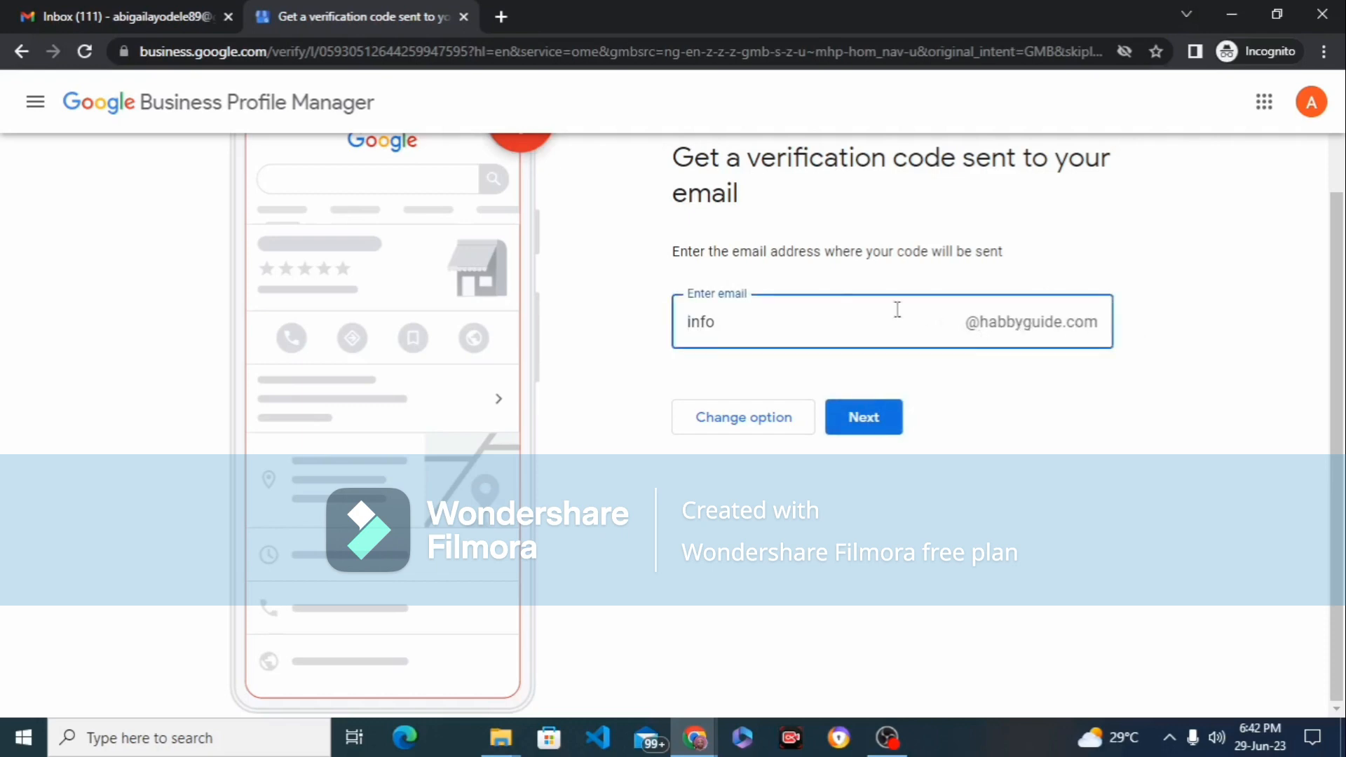
left_click(864, 421)
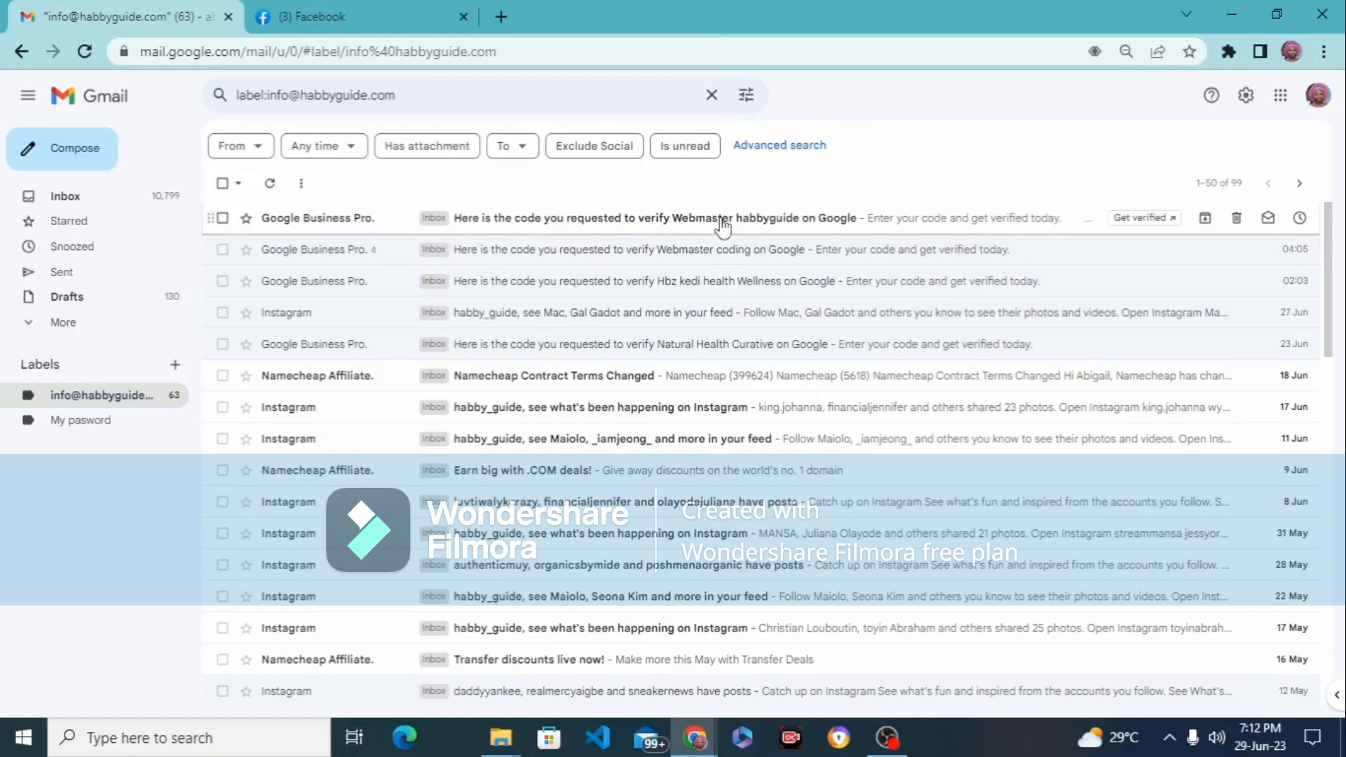
Open the Google Business Profile verification e-mail for Webmaster habbyguide and copy the code.
left_click(751, 225)
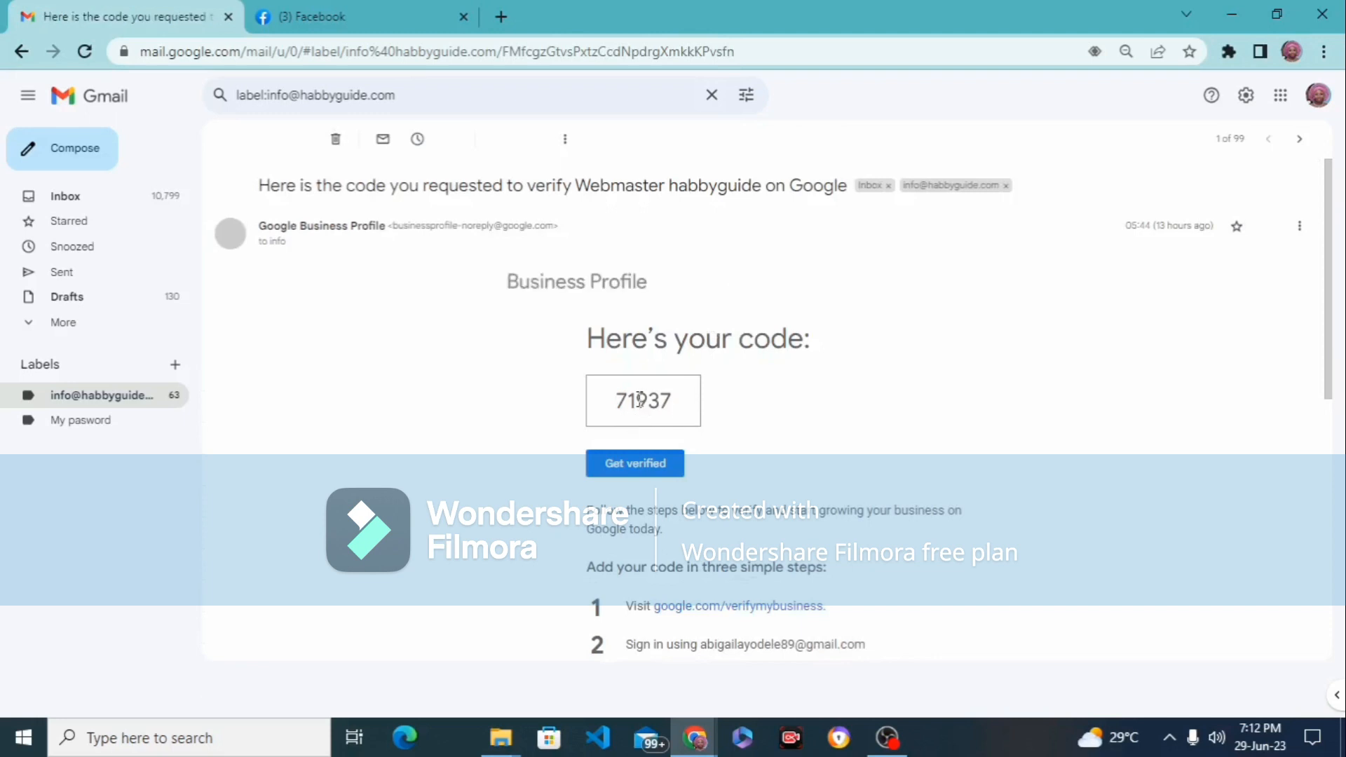
double_click(665, 401)
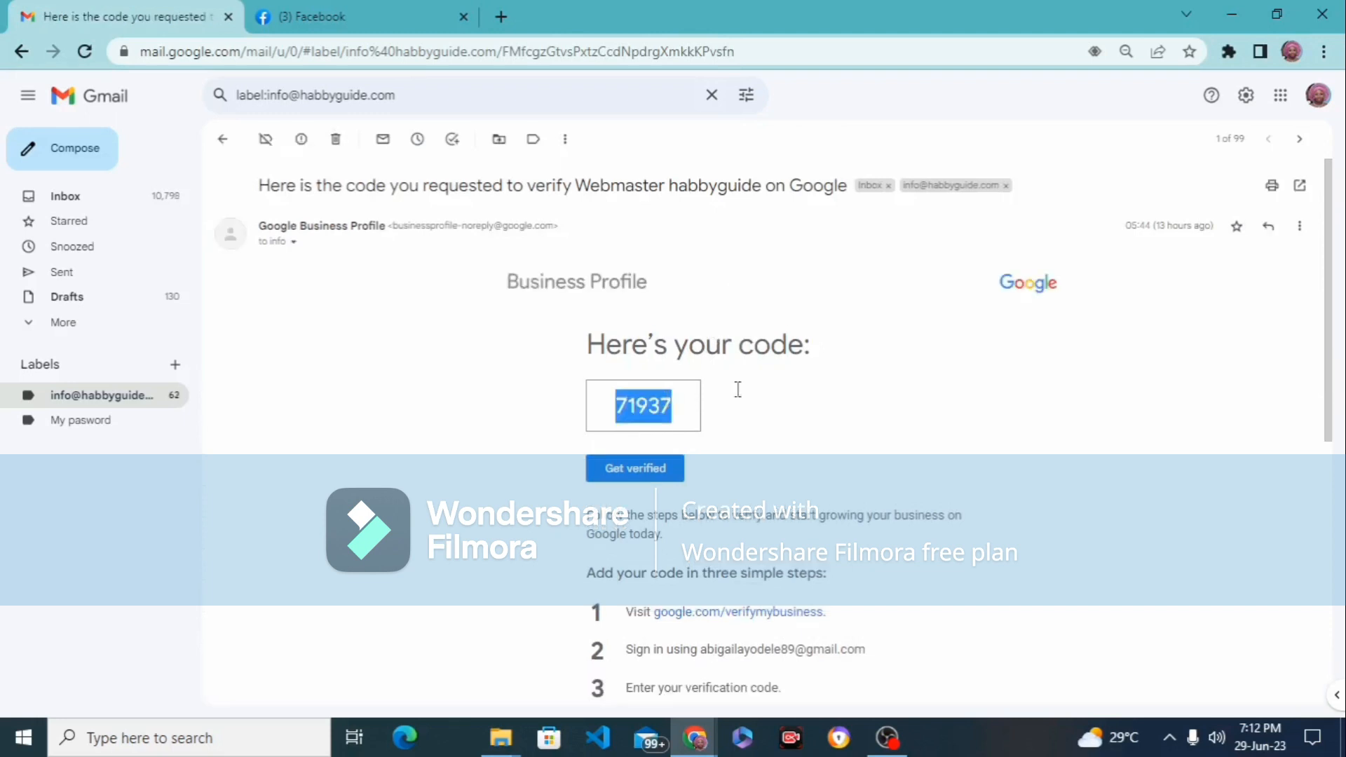
left_click(874, 393)
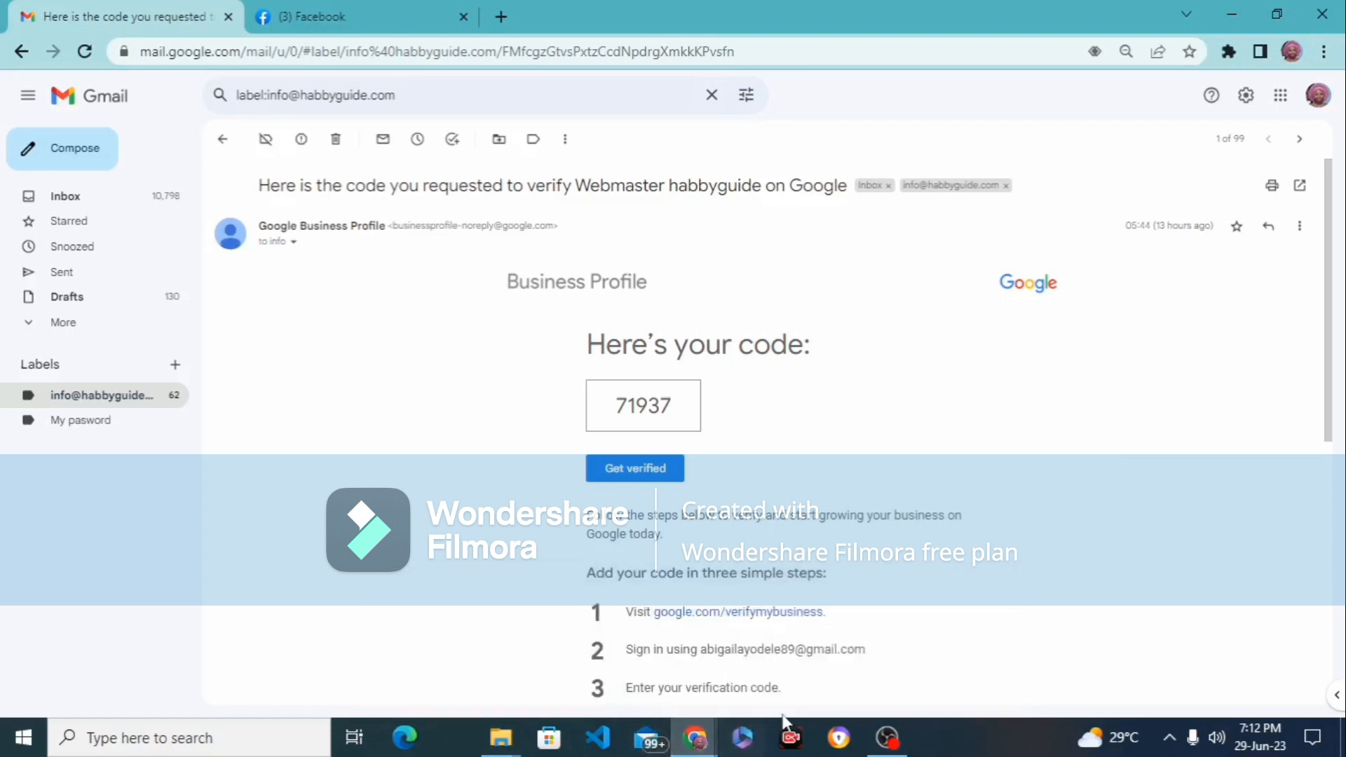
Return to the Business Profile Manager tab, enter the e-mailed verification code, verify, and continue.
mouse_move(690, 737)
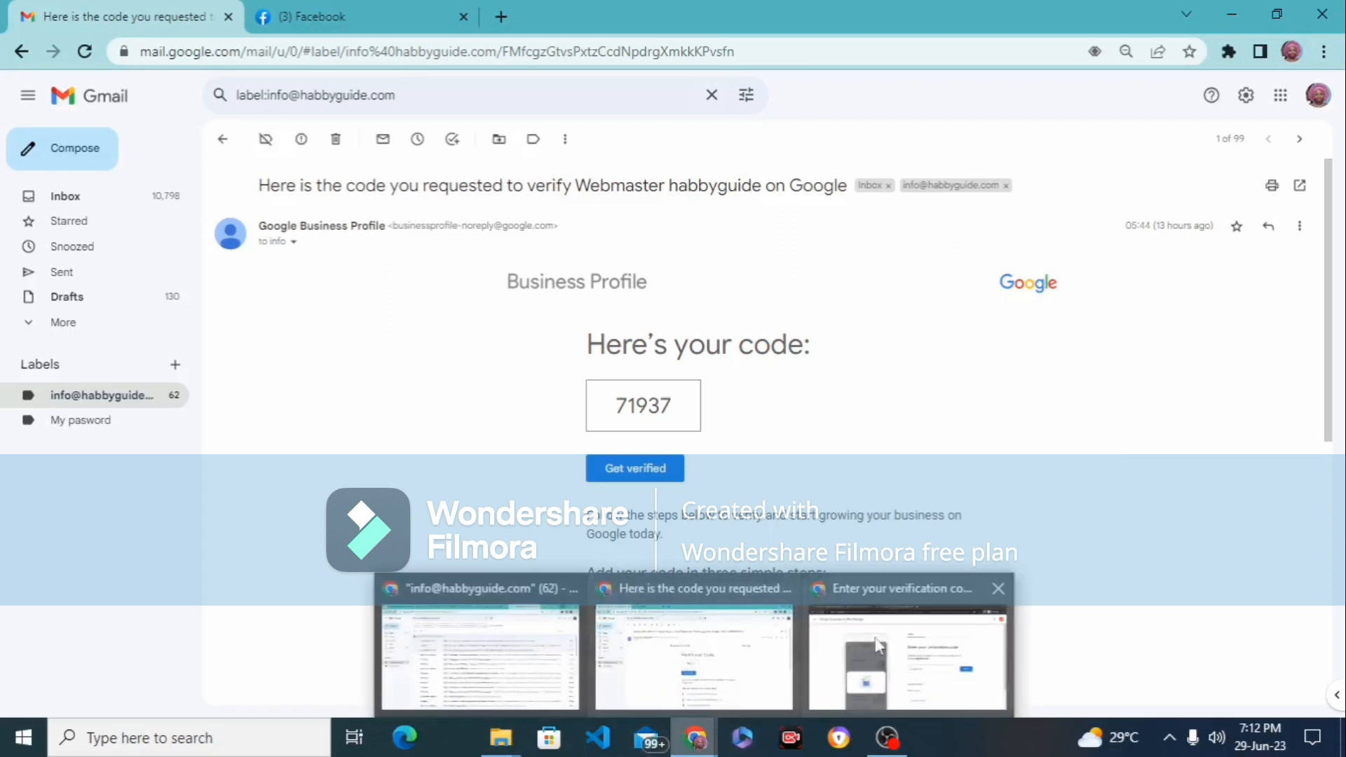
left_click(911, 625)
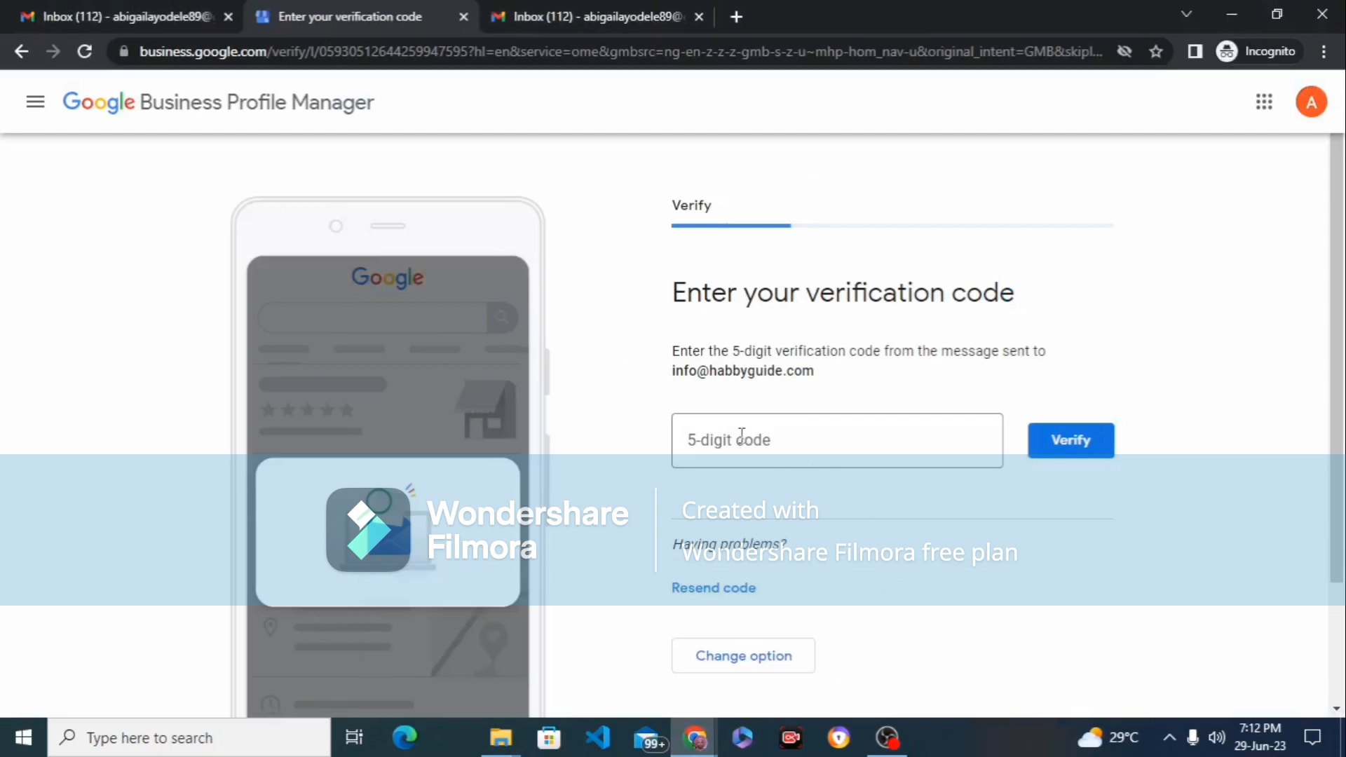
left_click(742, 435)
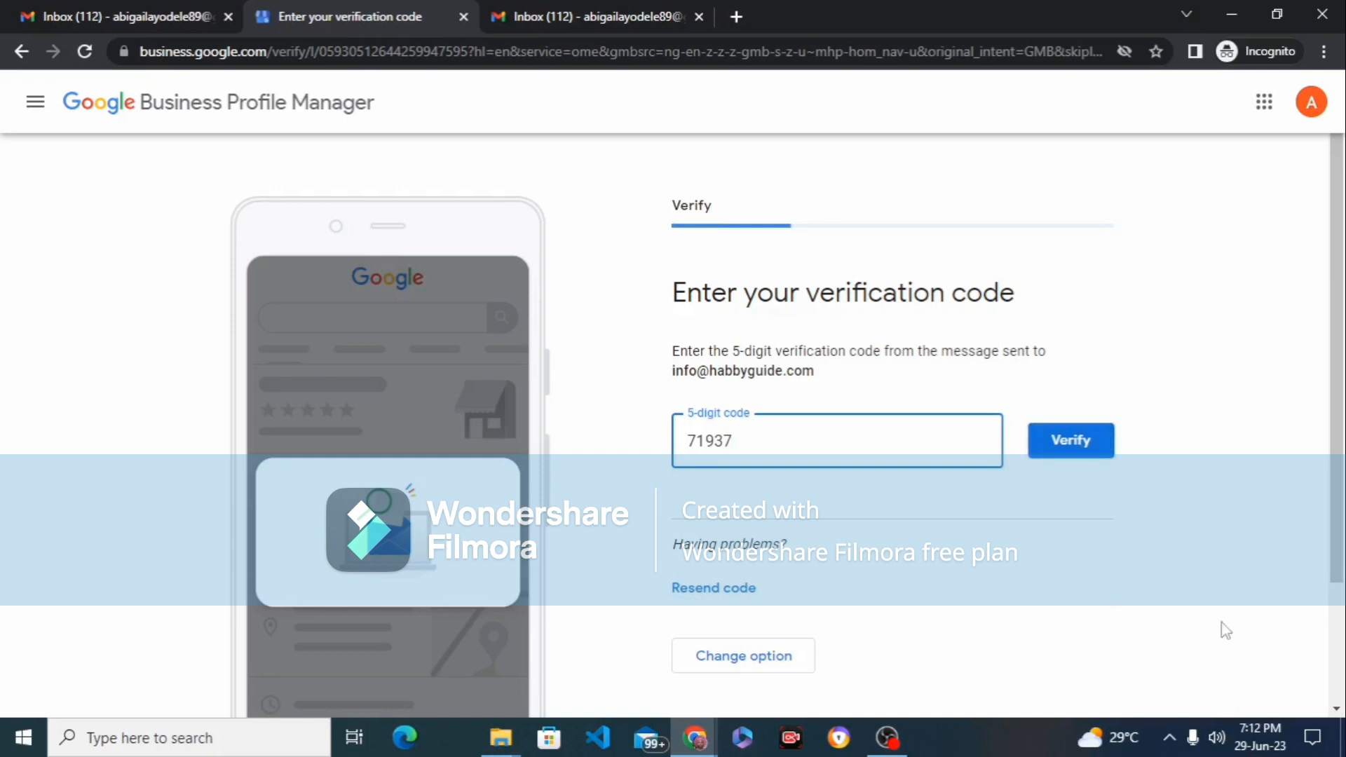
left_click(1071, 448)
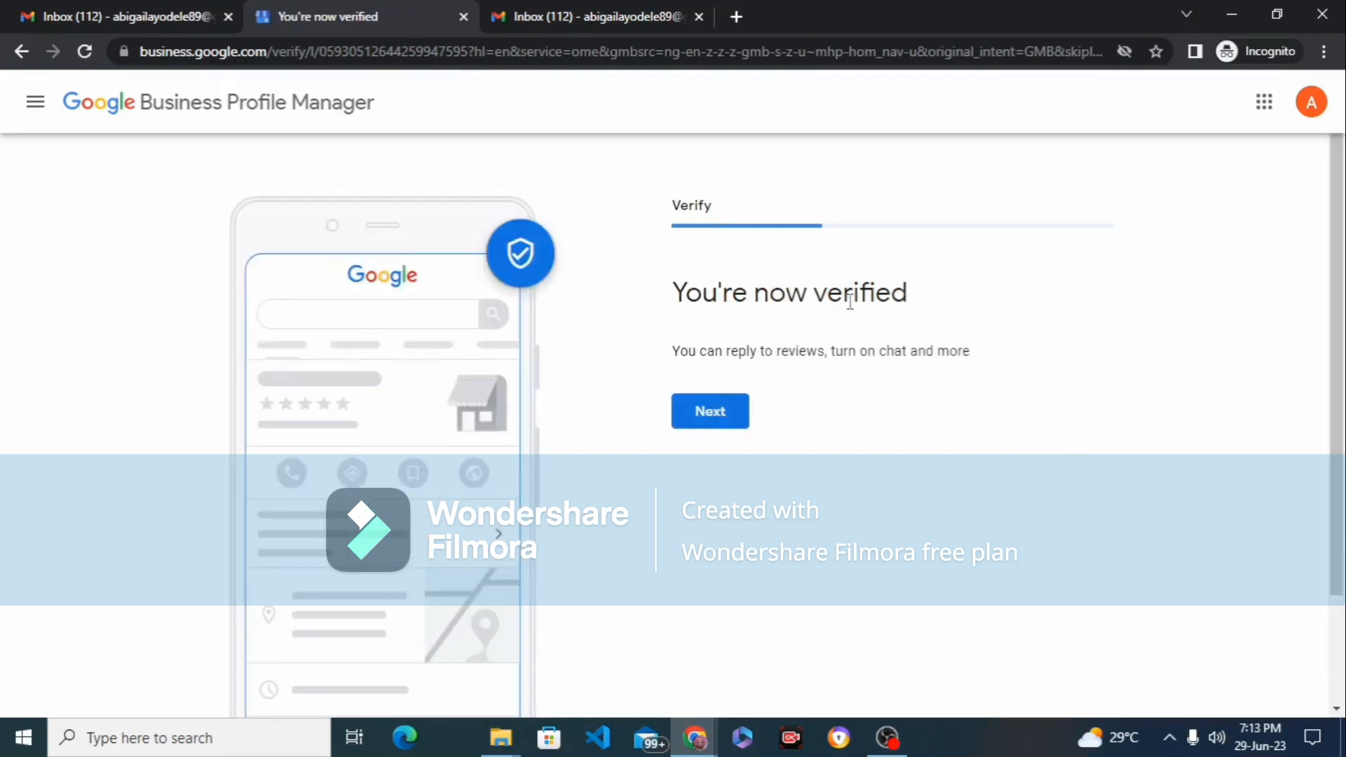
left_click(719, 426)
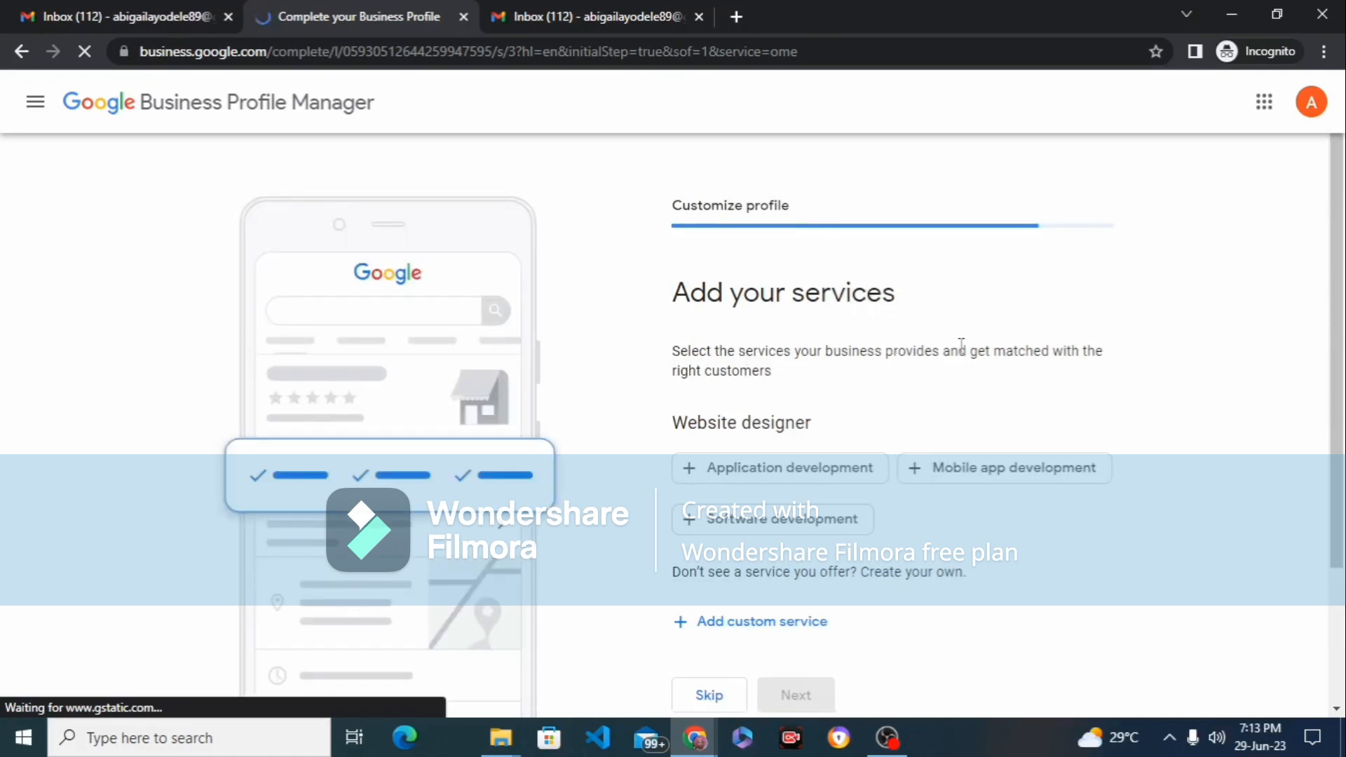
Select Application development as a service and delete the second custom service field.
scroll(802, 412, "down", 2)
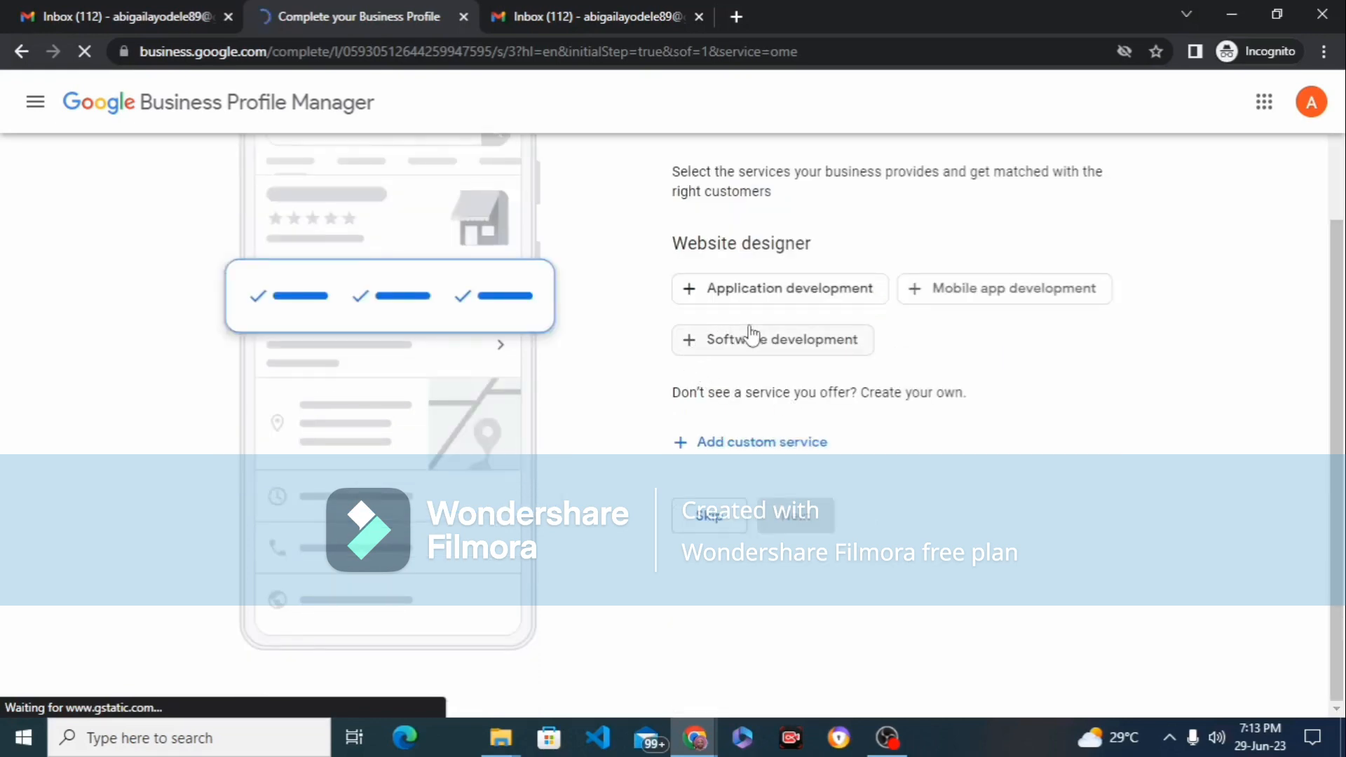
left_click(717, 296)
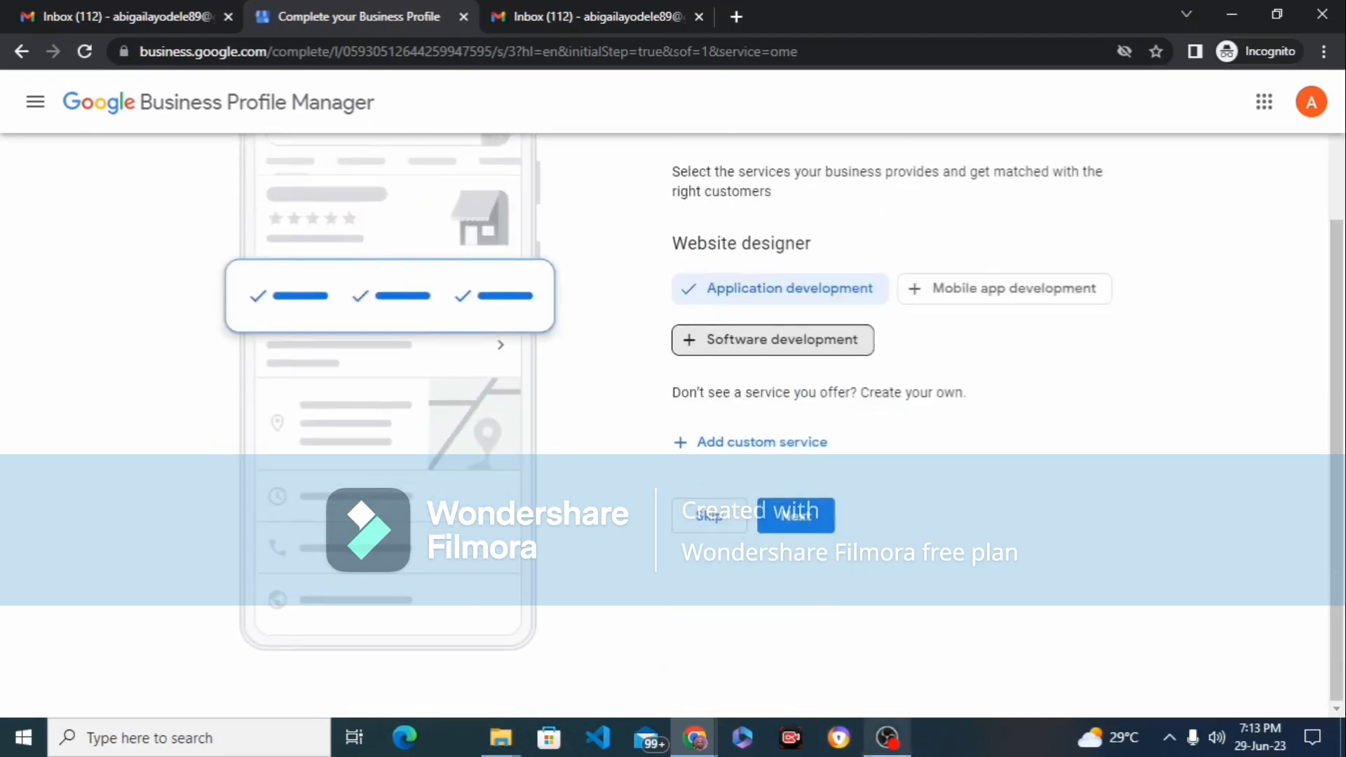
mouse_move(887, 738)
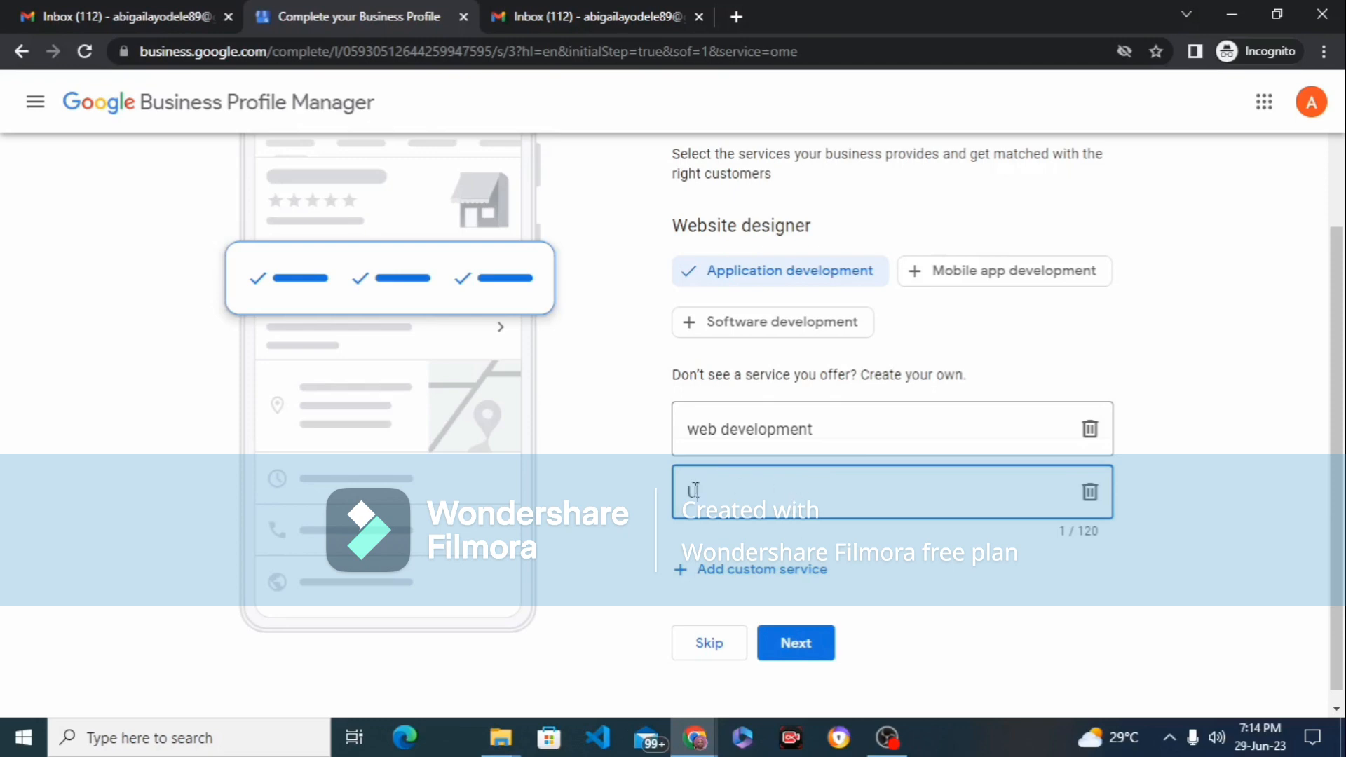
type("digital")
left_click(1090, 492)
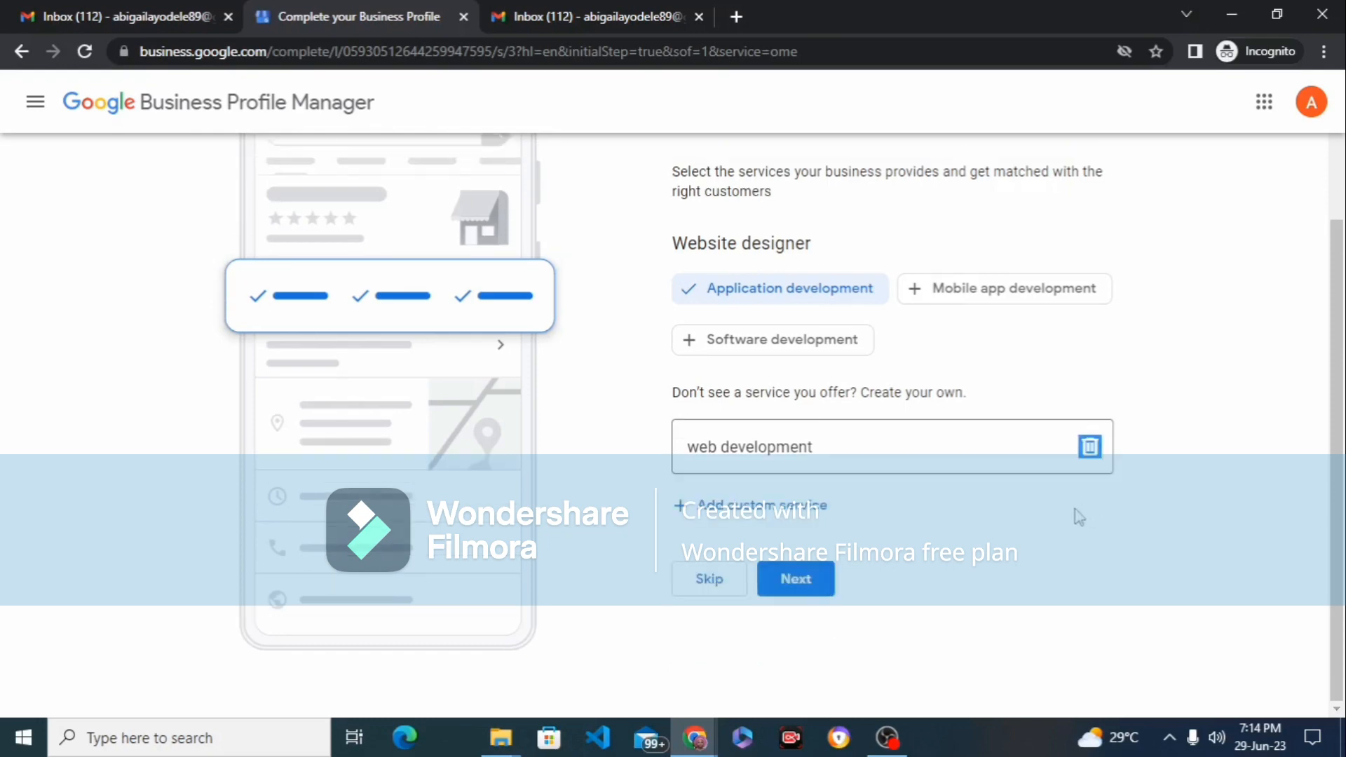
Add digital marketing as a custom service and continue to the next page.
left_click(814, 506)
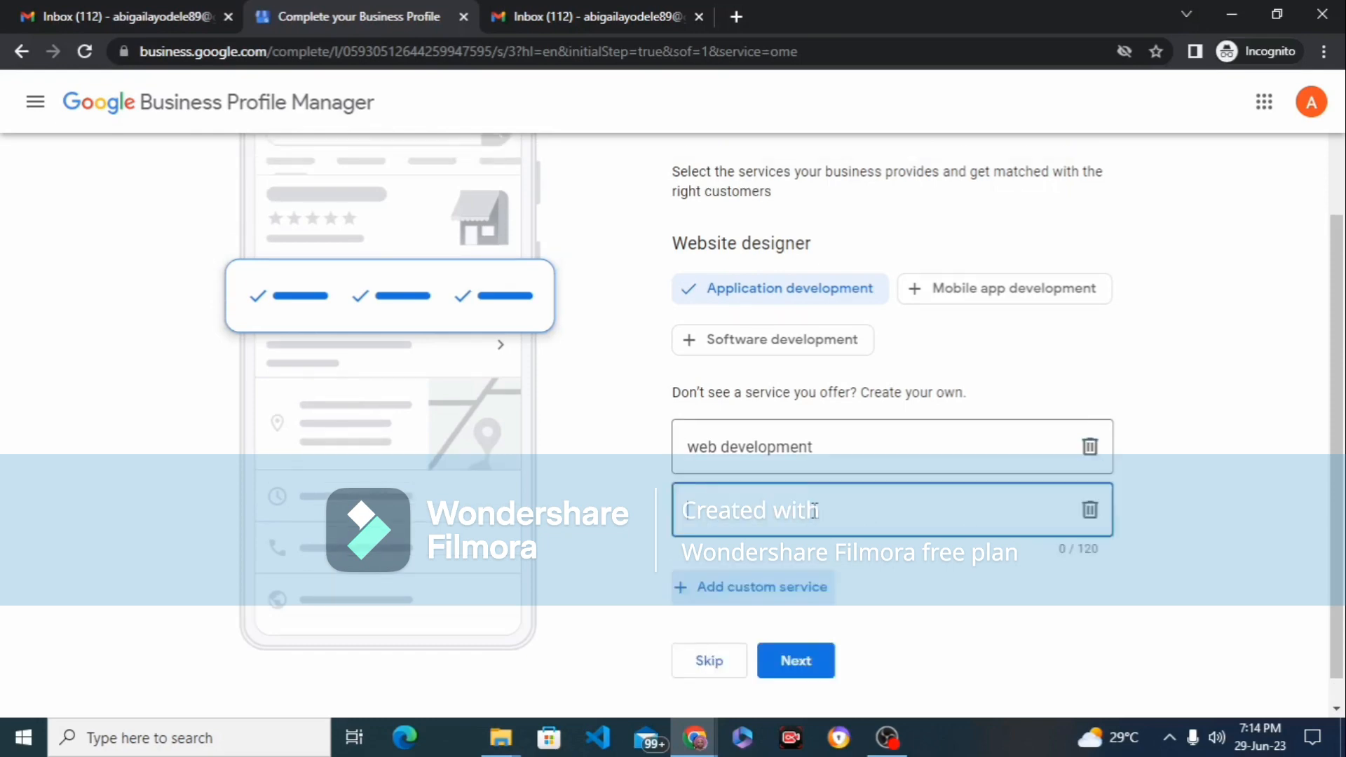
type("digital marketing")
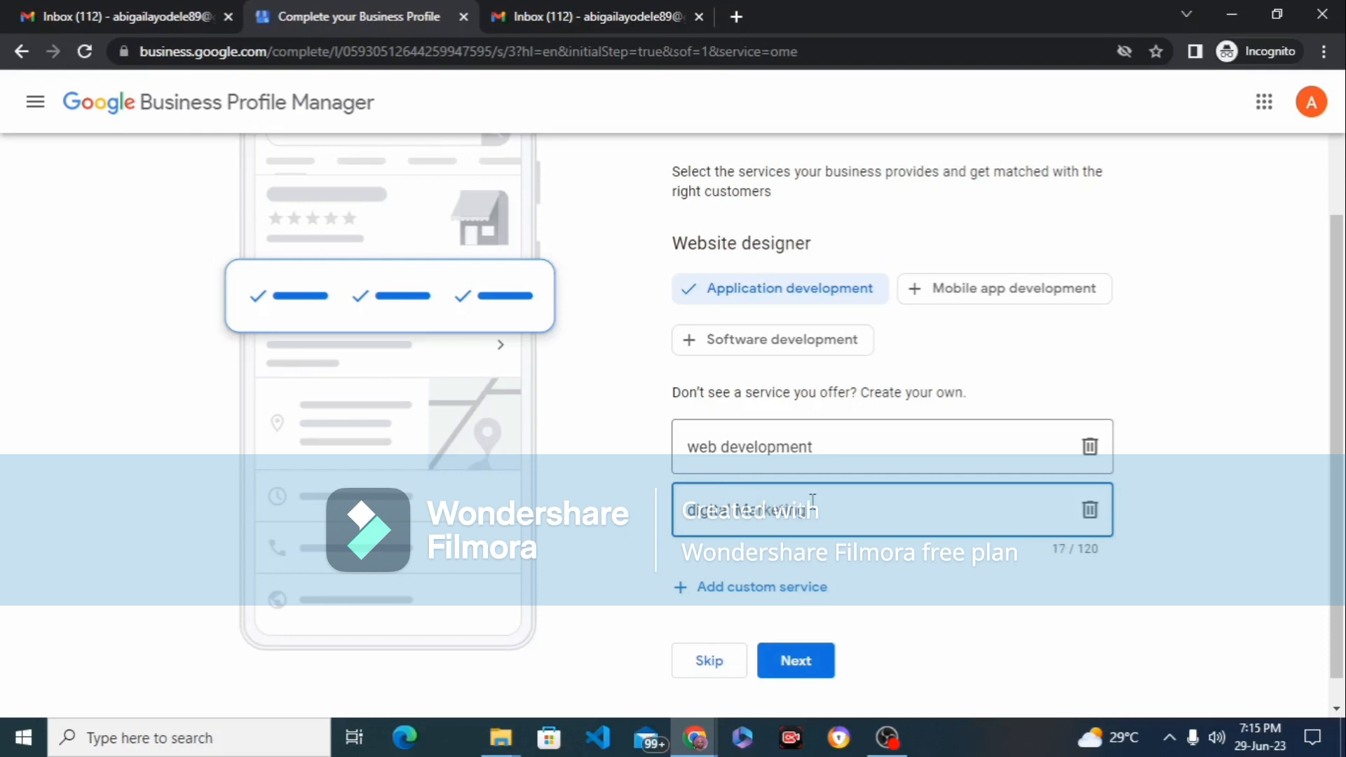
left_click(779, 593)
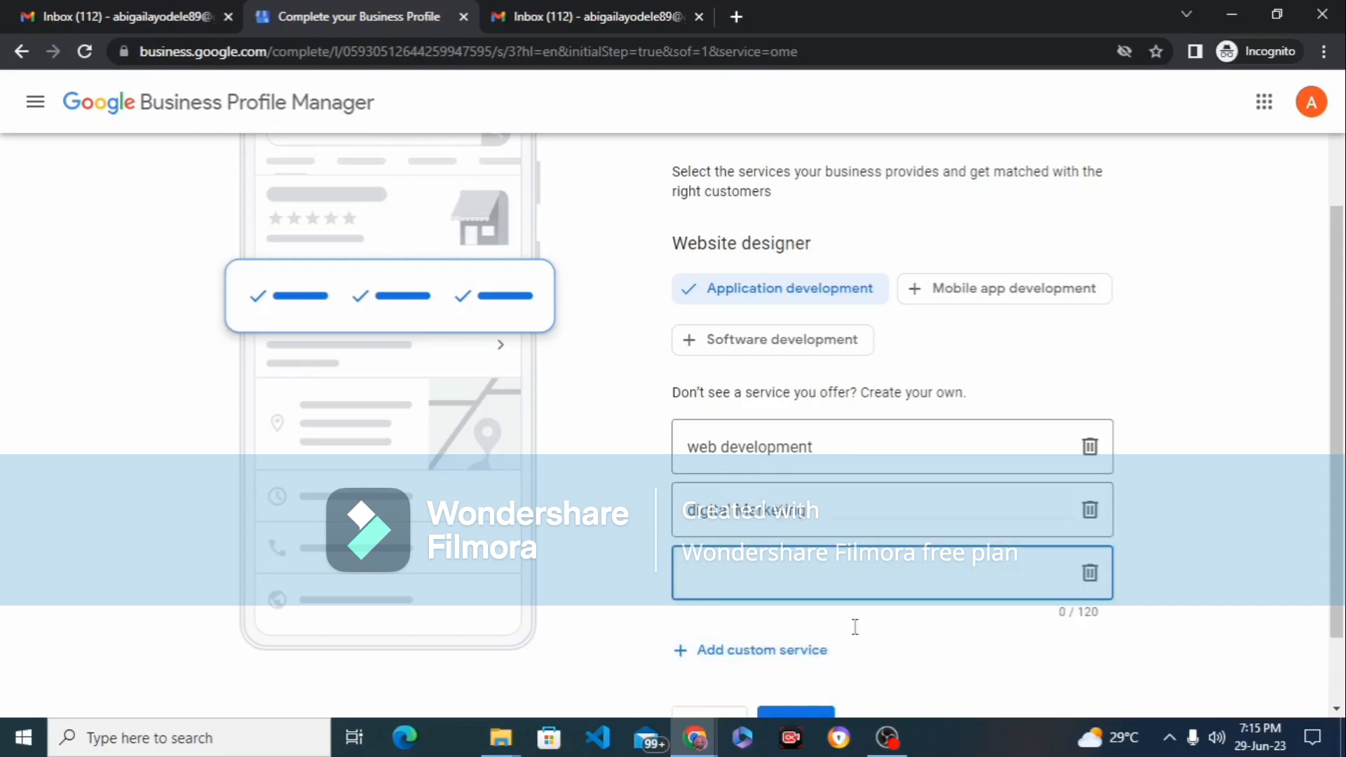
scroll(834, 653, "down", 2)
left_click(803, 634)
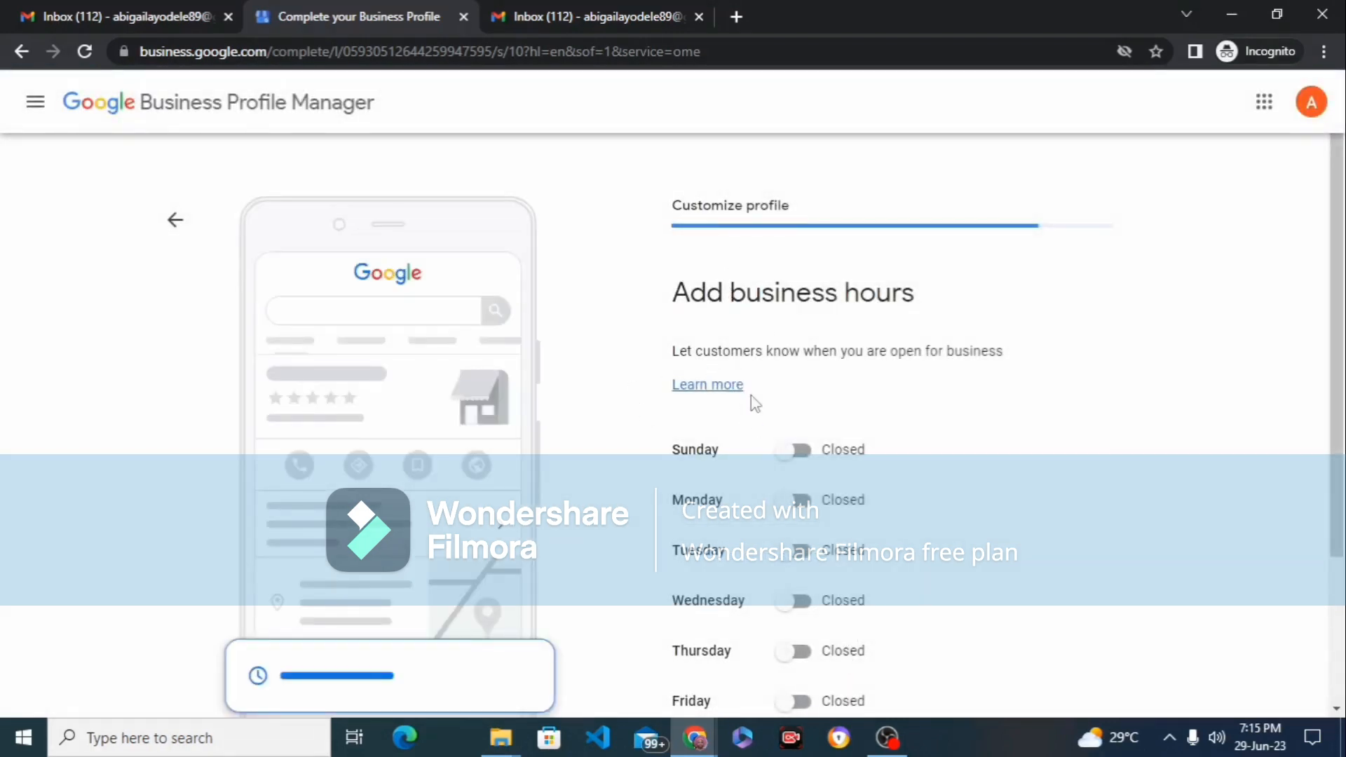
Set Sunday as open with 24 hours business hours.
left_click(803, 460)
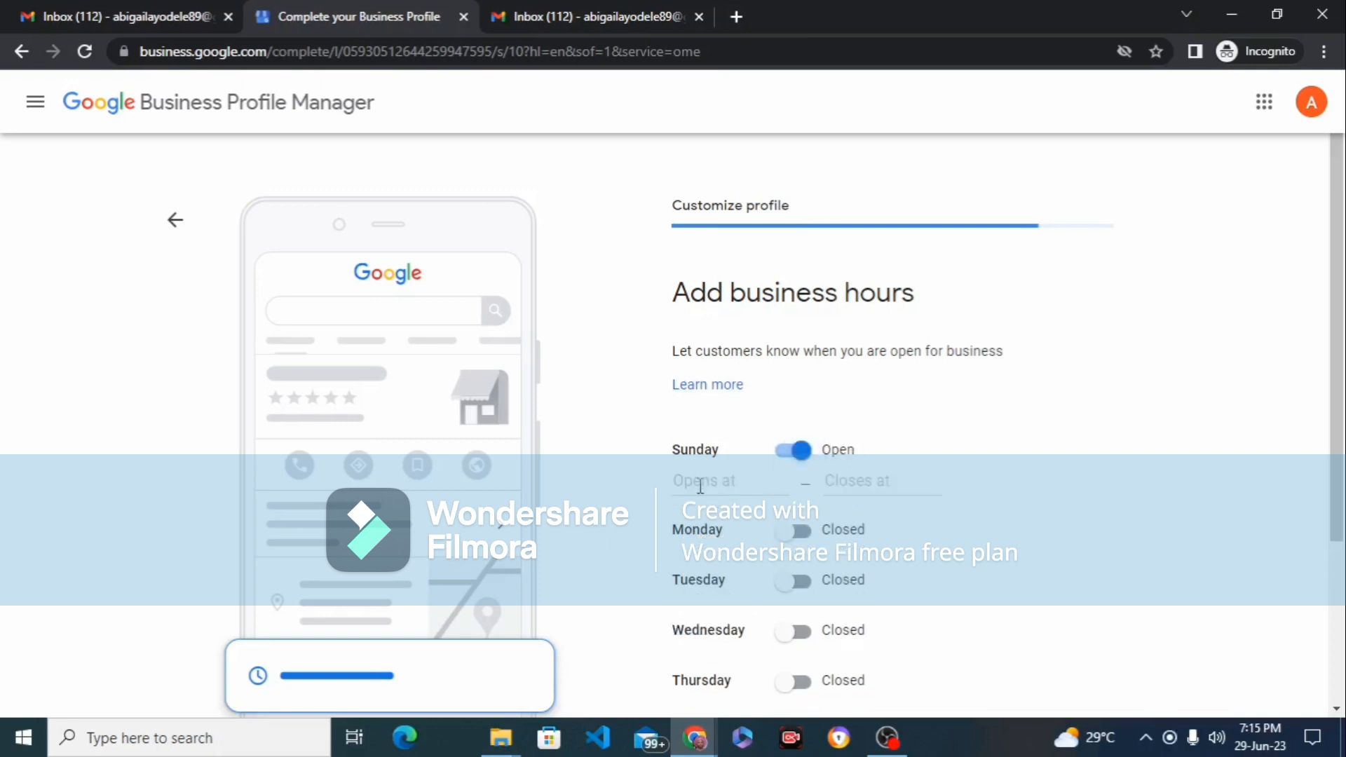
left_click(701, 482)
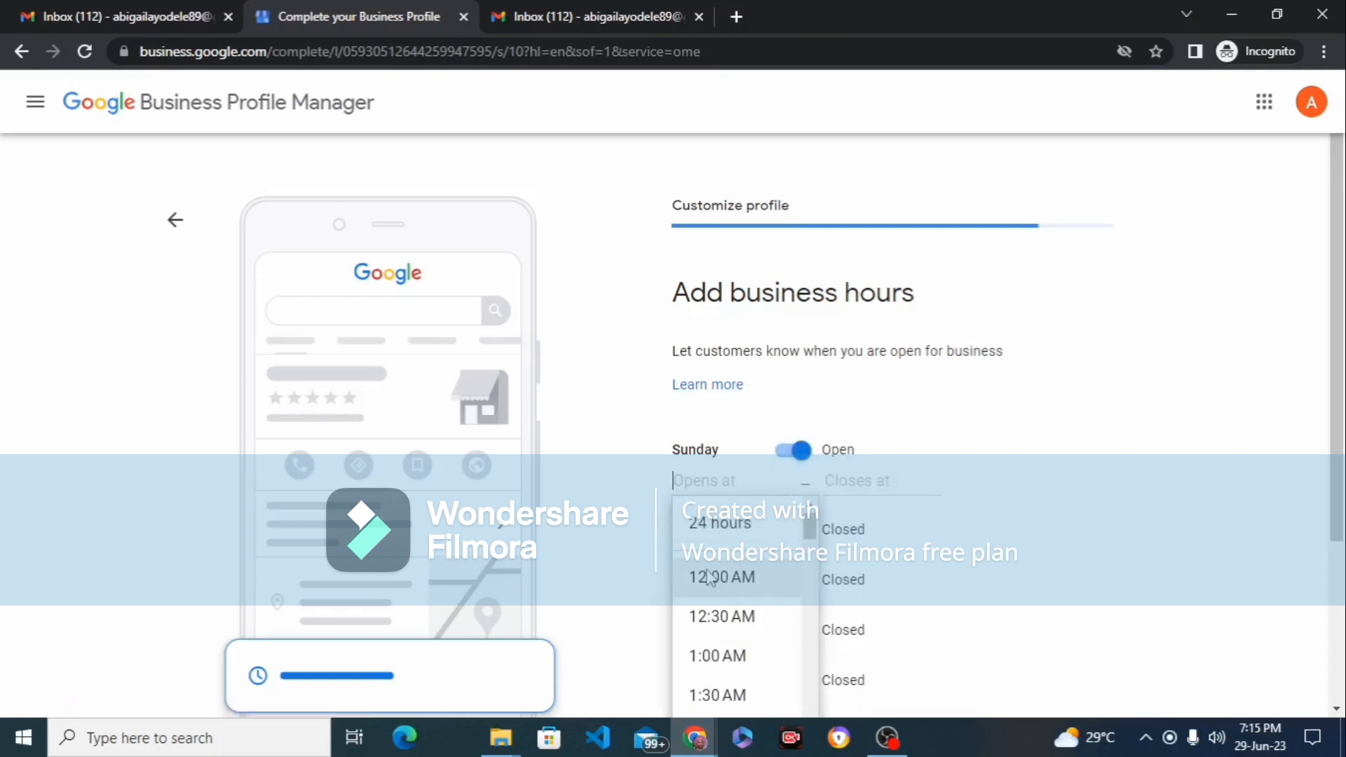
left_click(853, 483)
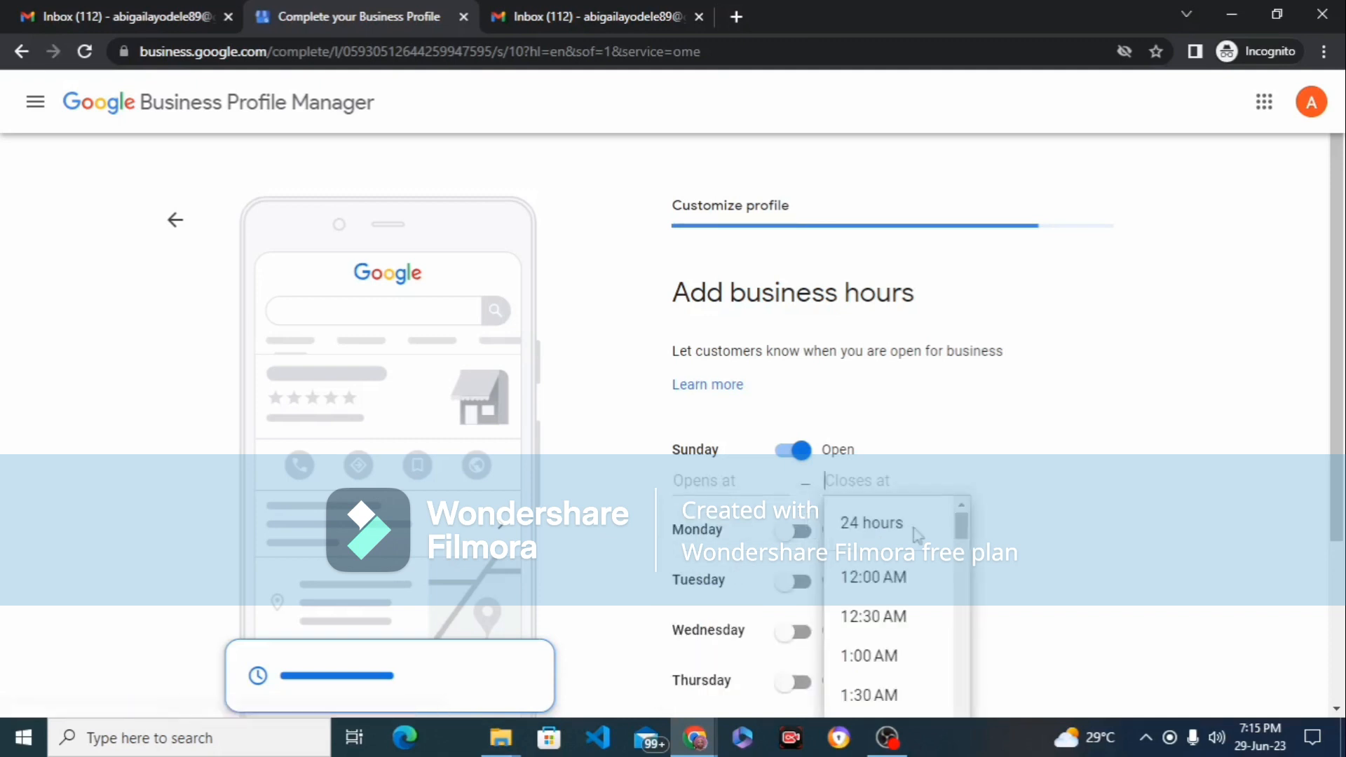
left_click(701, 482)
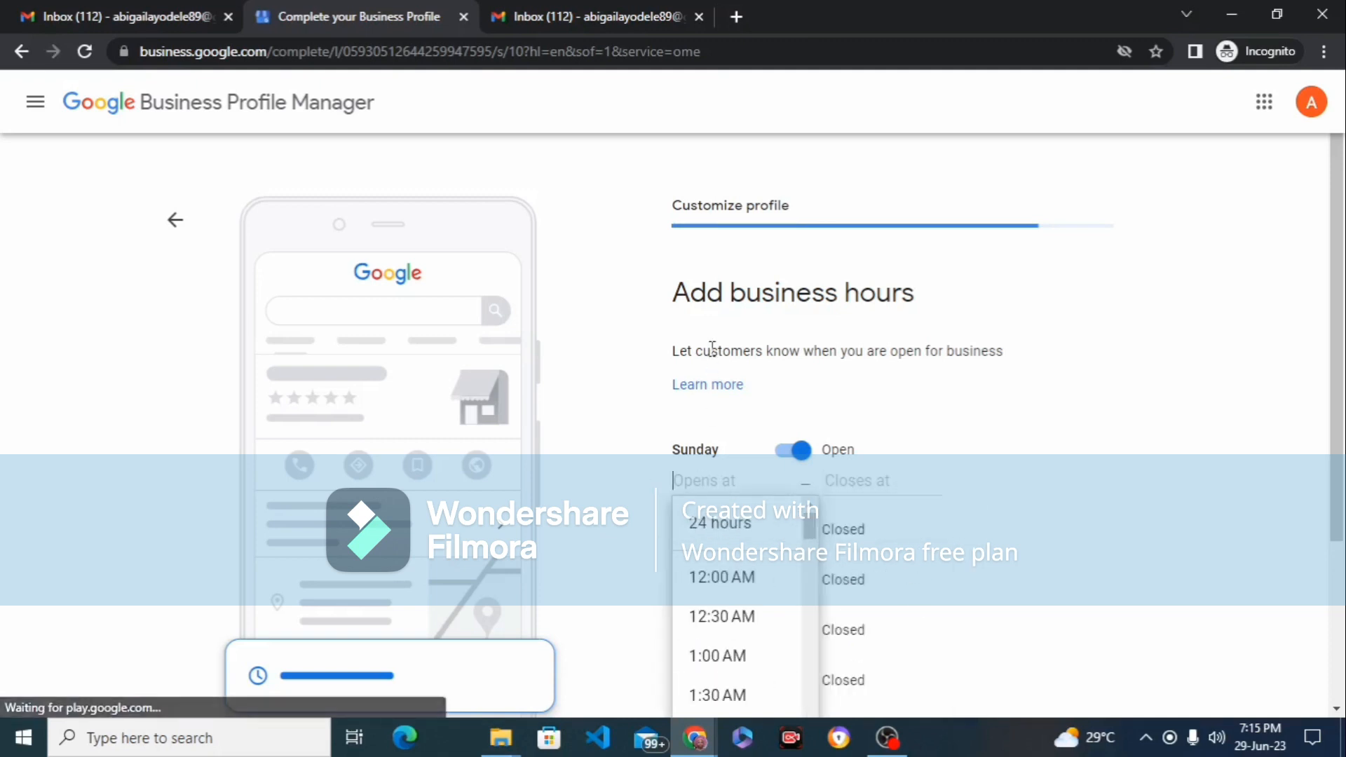
scroll(710, 356, "down", 1)
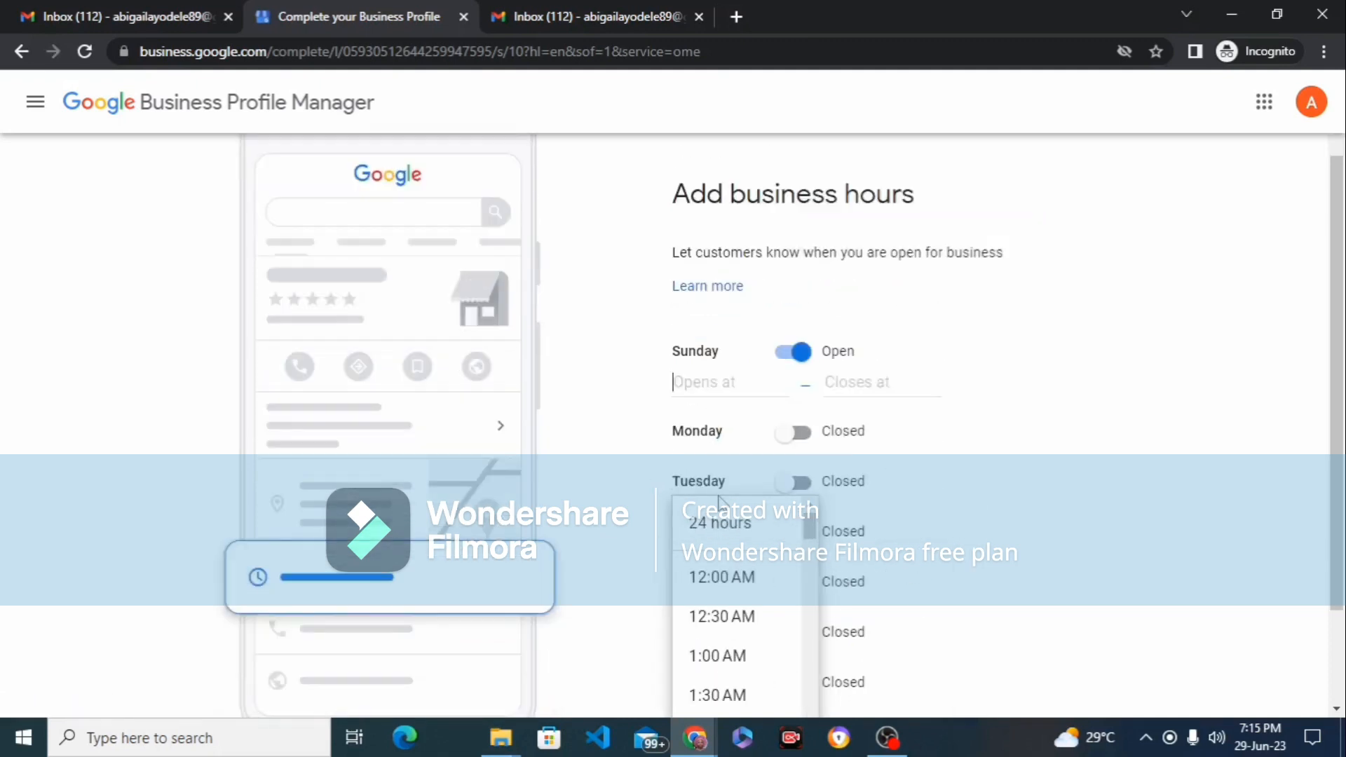
left_click(715, 526)
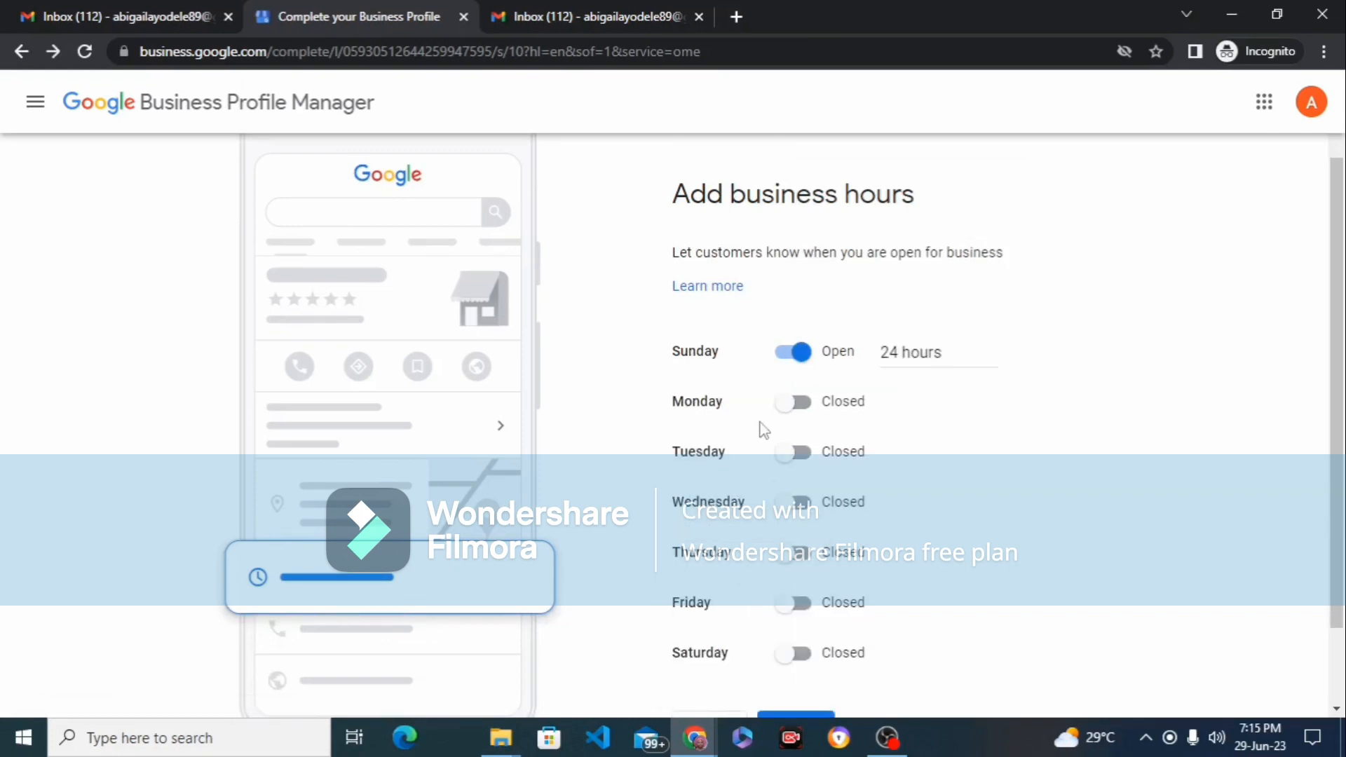
Open Monday, Tuesday and Wednesday and set each to 24 hours.
left_click(797, 405)
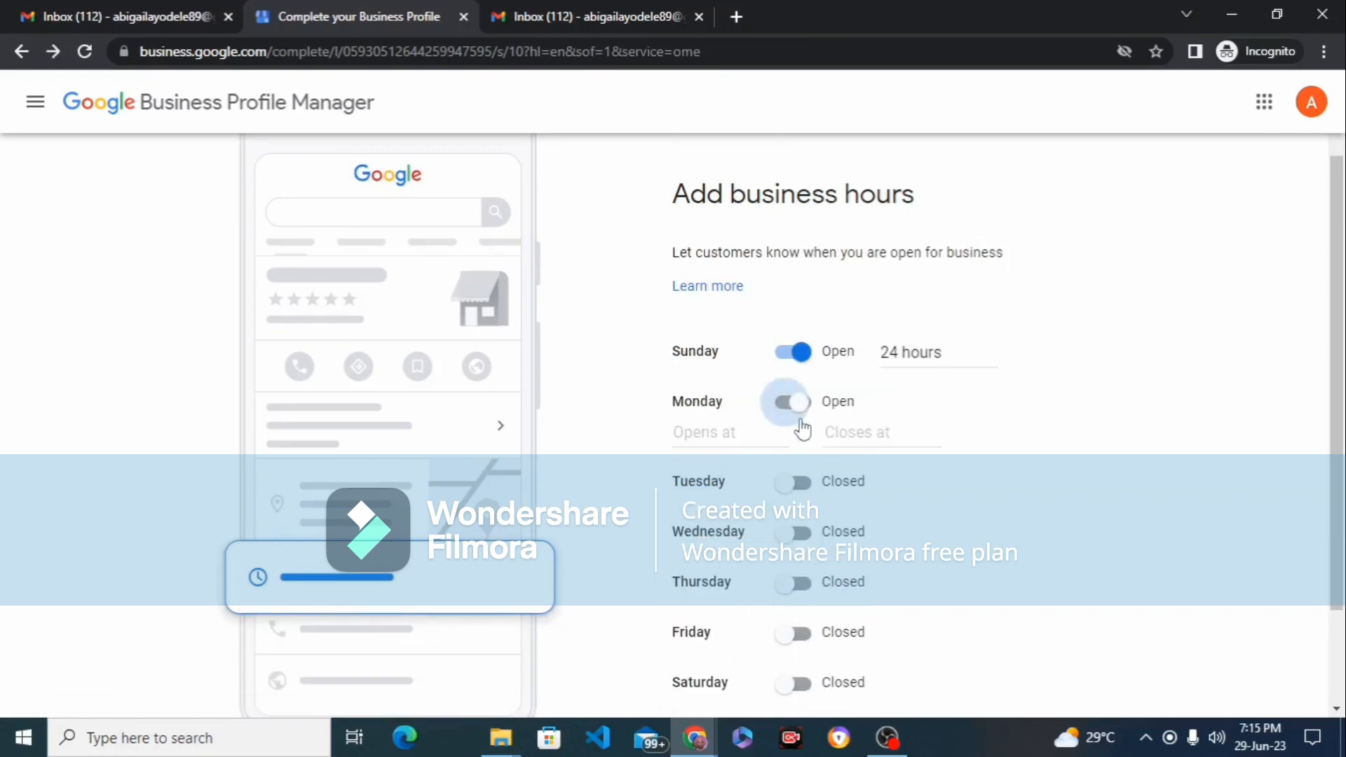
left_click(797, 484)
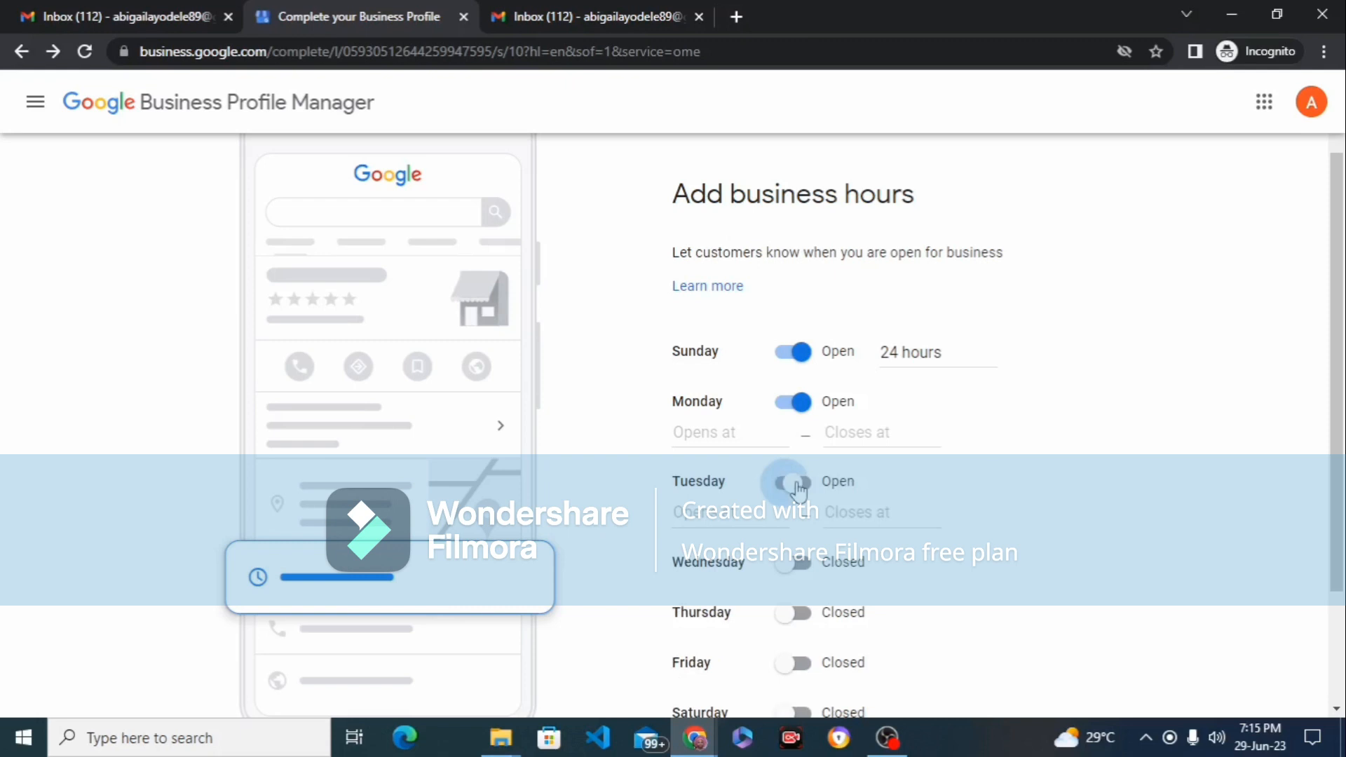
left_click(785, 566)
left_click(692, 437)
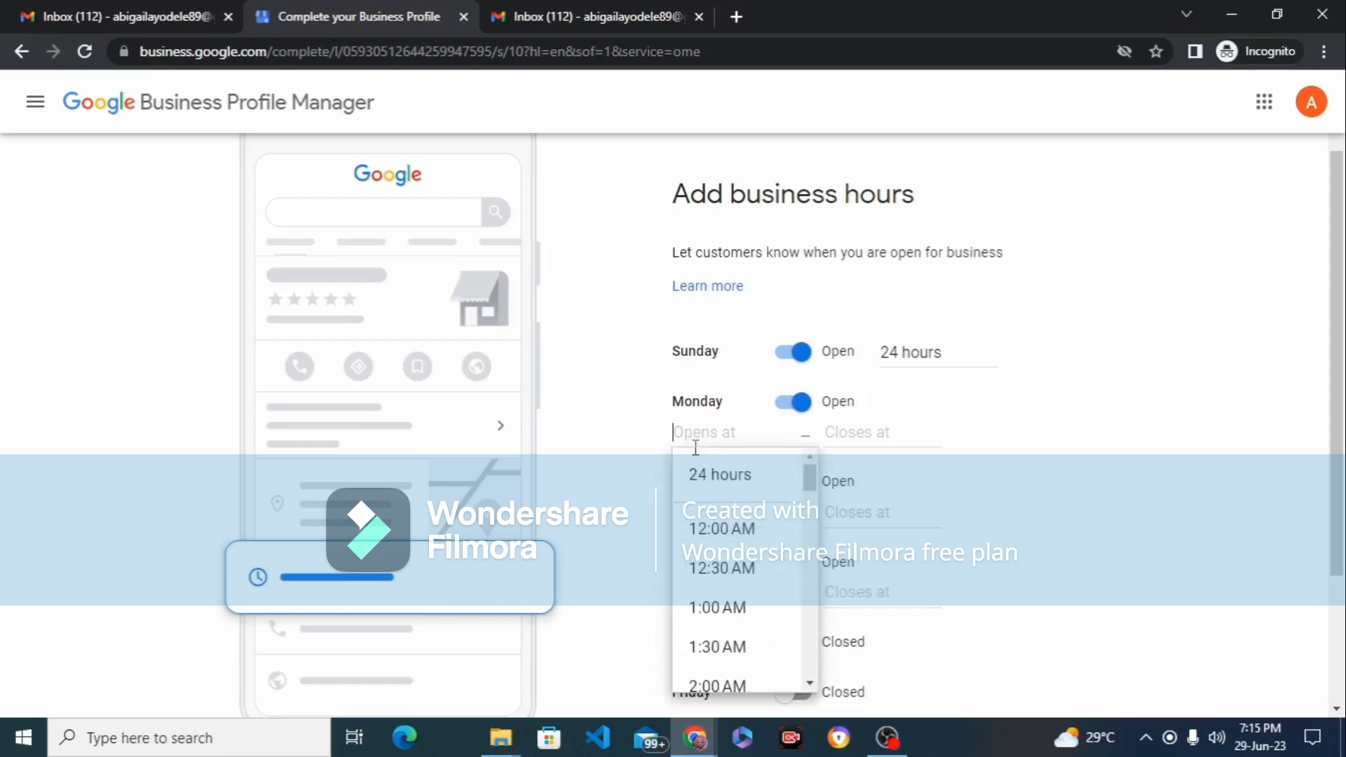
left_click(701, 493)
left_click(695, 482)
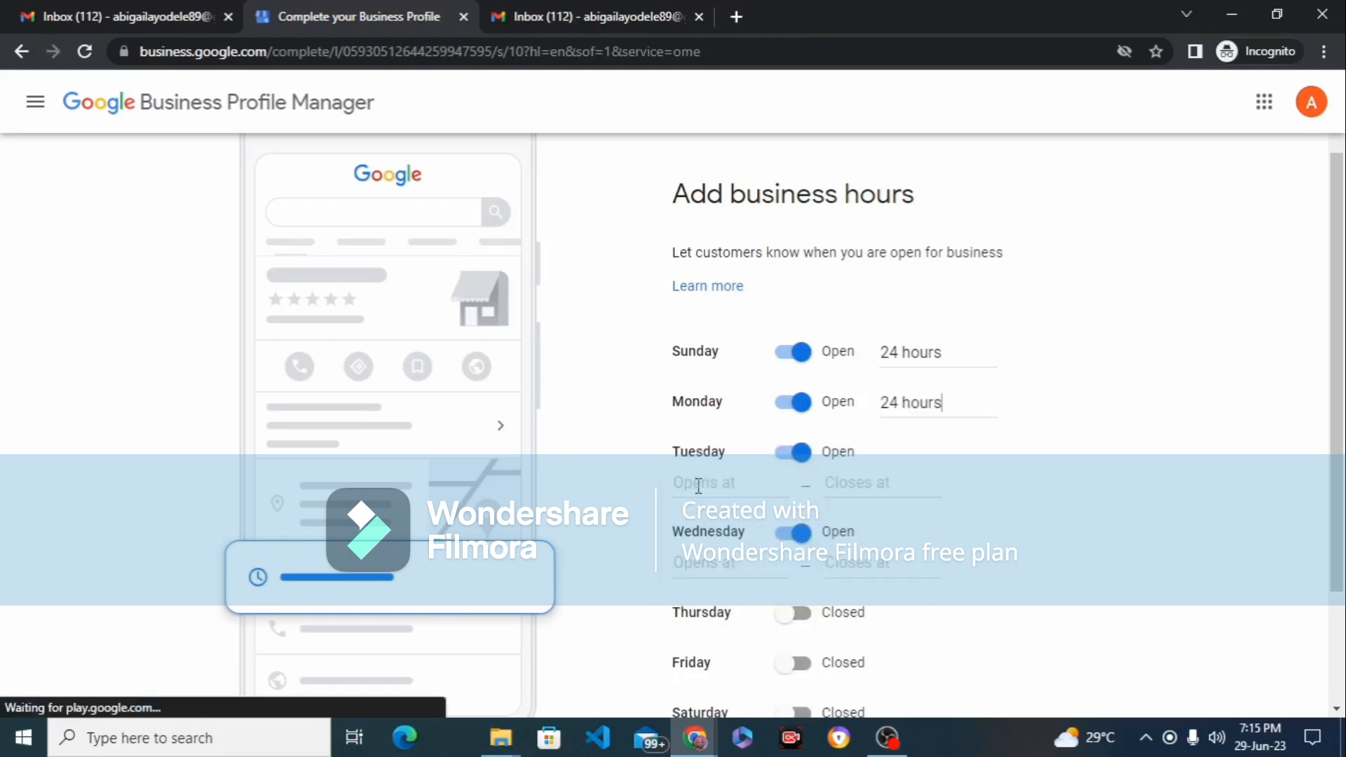
left_click(715, 527)
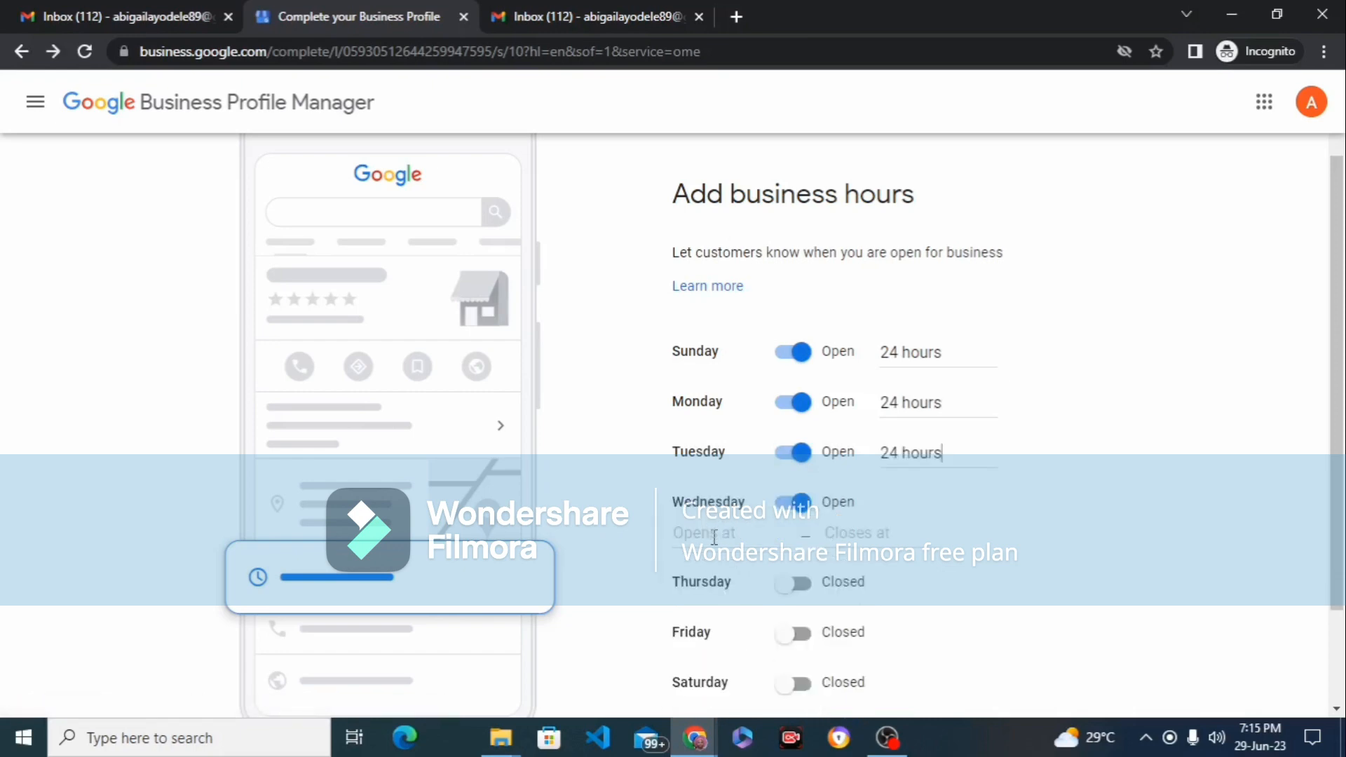
left_click(713, 536)
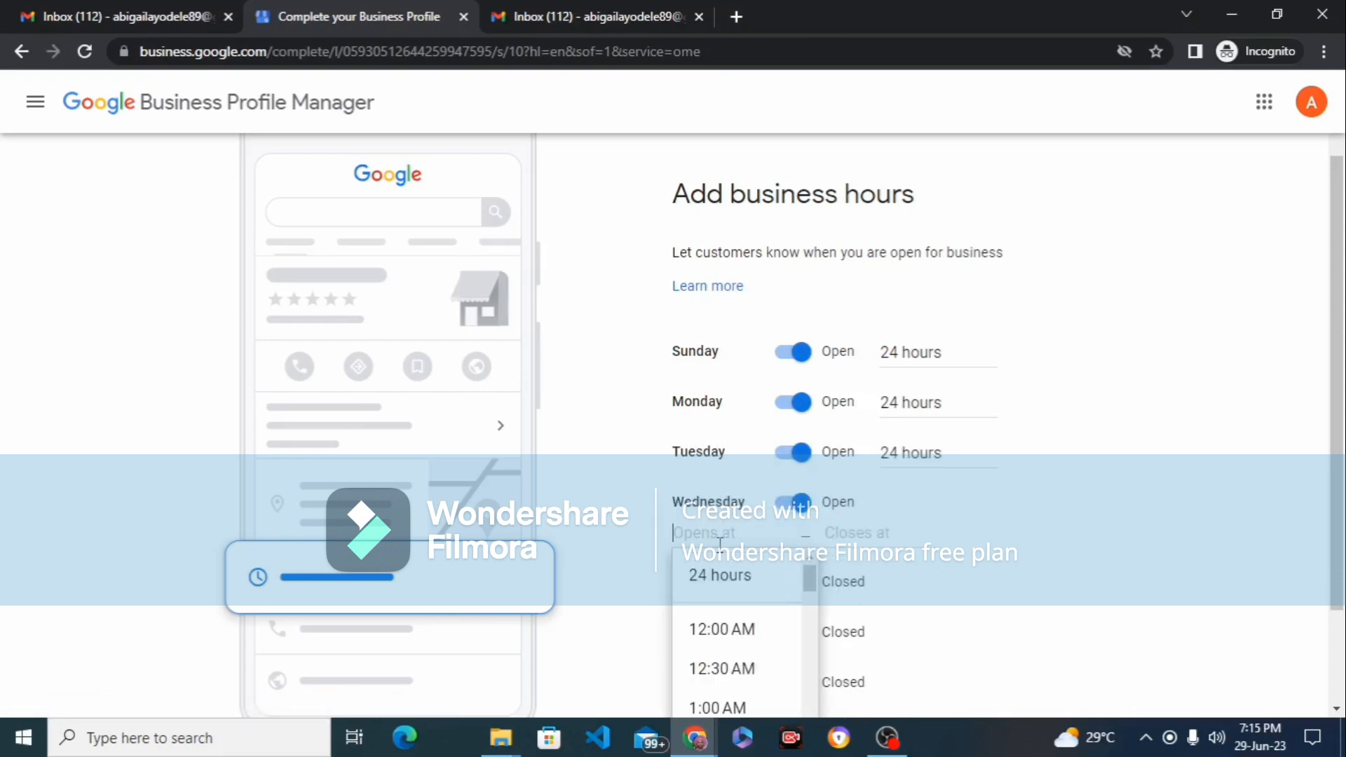
left_click(722, 571)
Switch Thursday, Friday and Saturday to open in the business hours list.
scroll(808, 432, "down", 2)
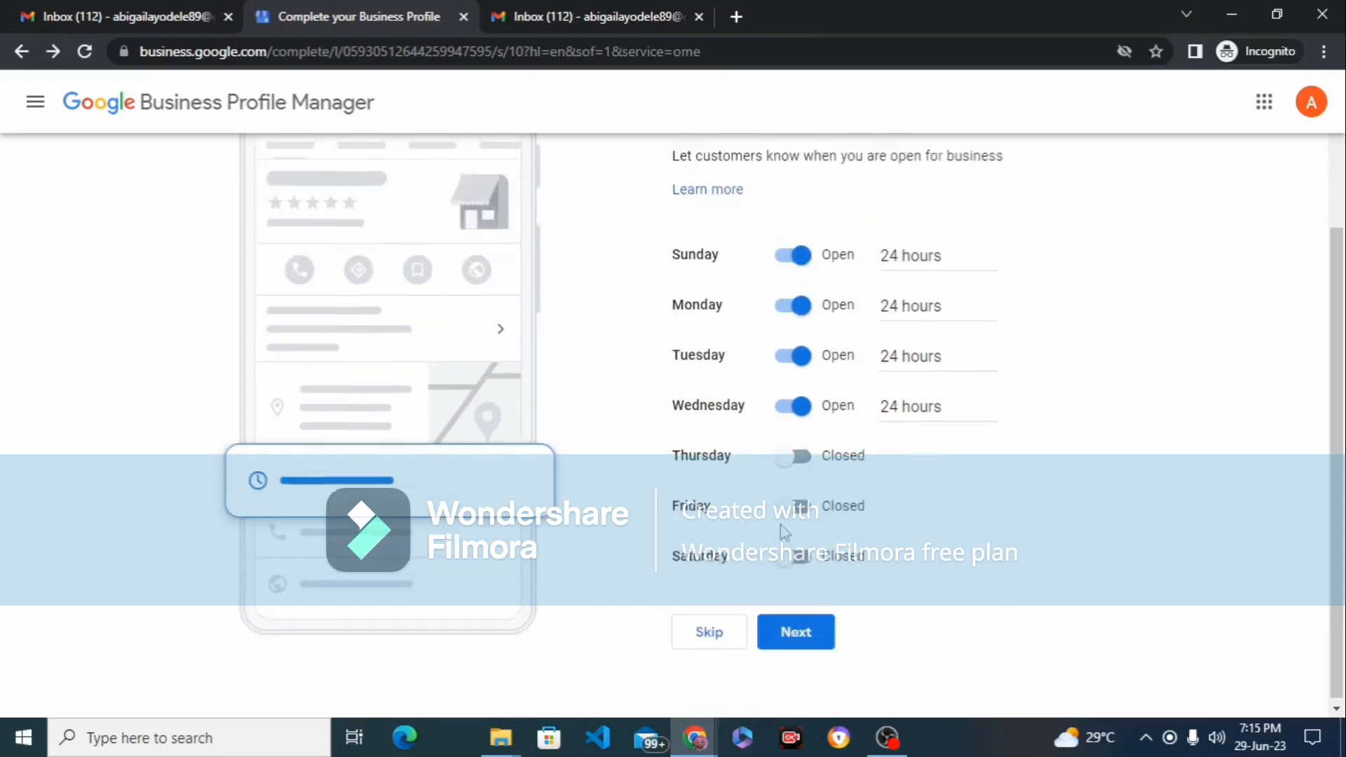
left_click(787, 457)
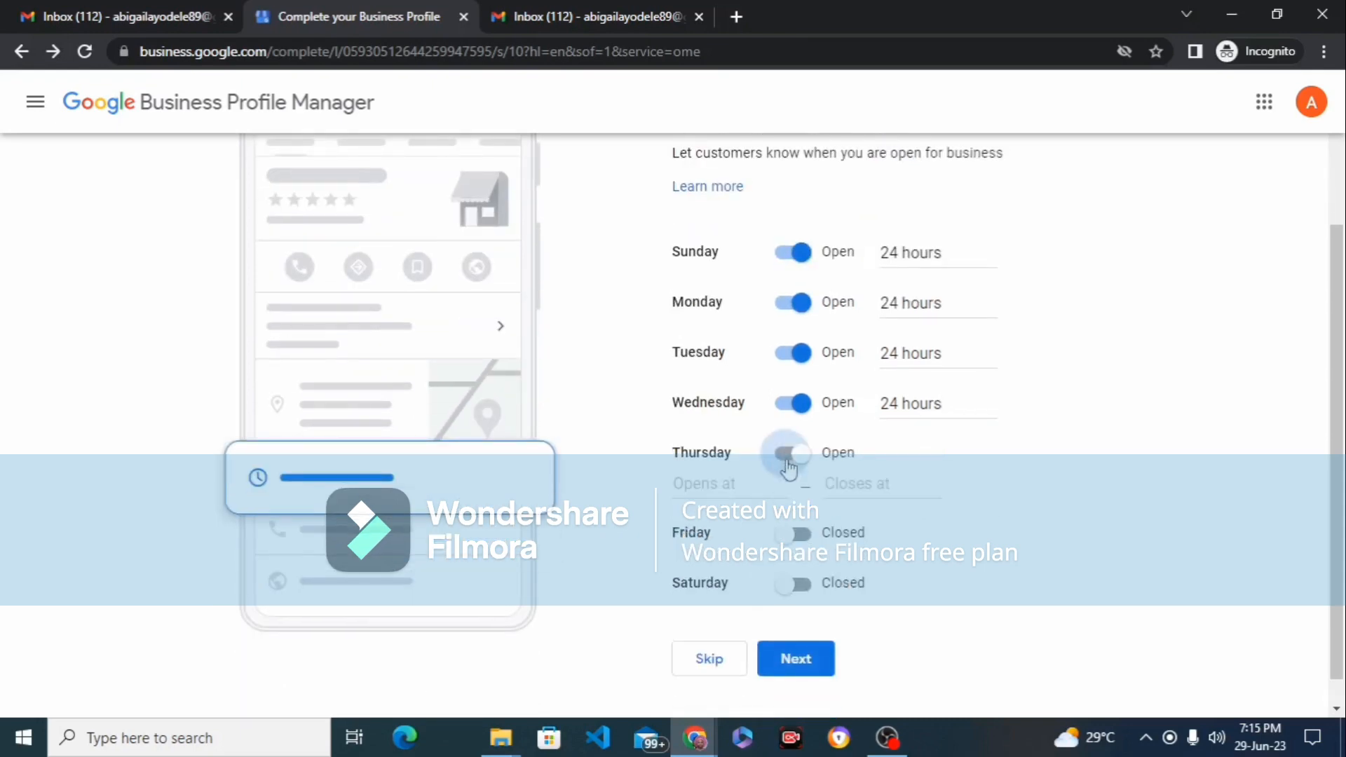
left_click(783, 537)
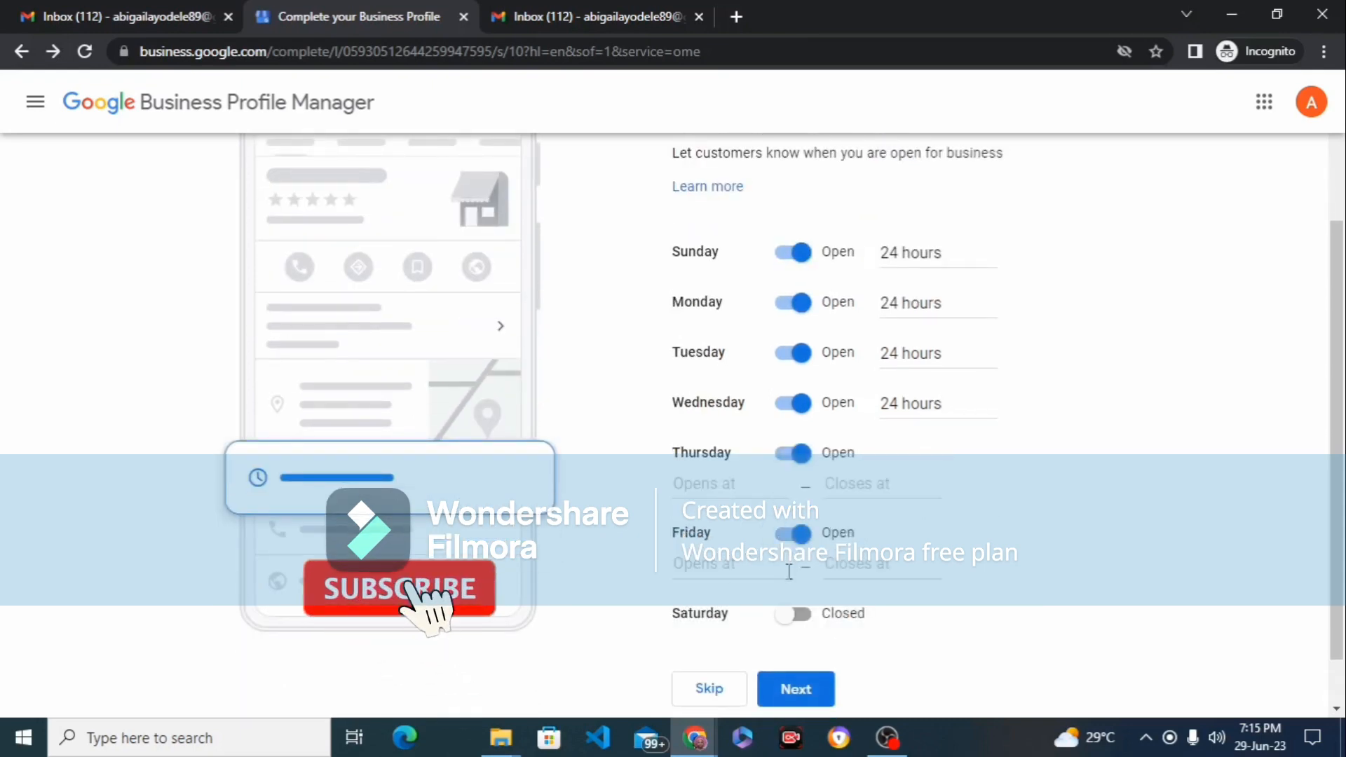
left_click(790, 617)
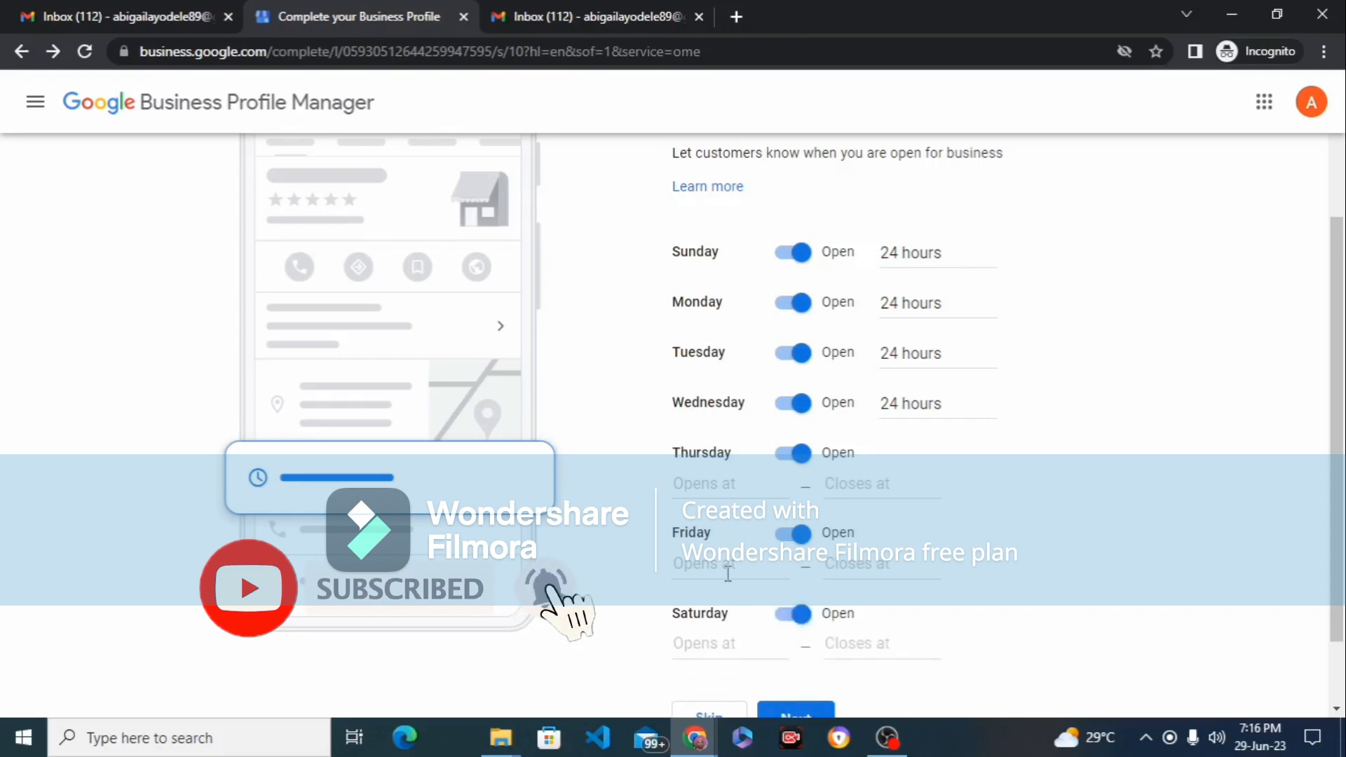
Set Thursday, Friday and Saturday each to 24 hours.
left_click(698, 482)
left_click(726, 525)
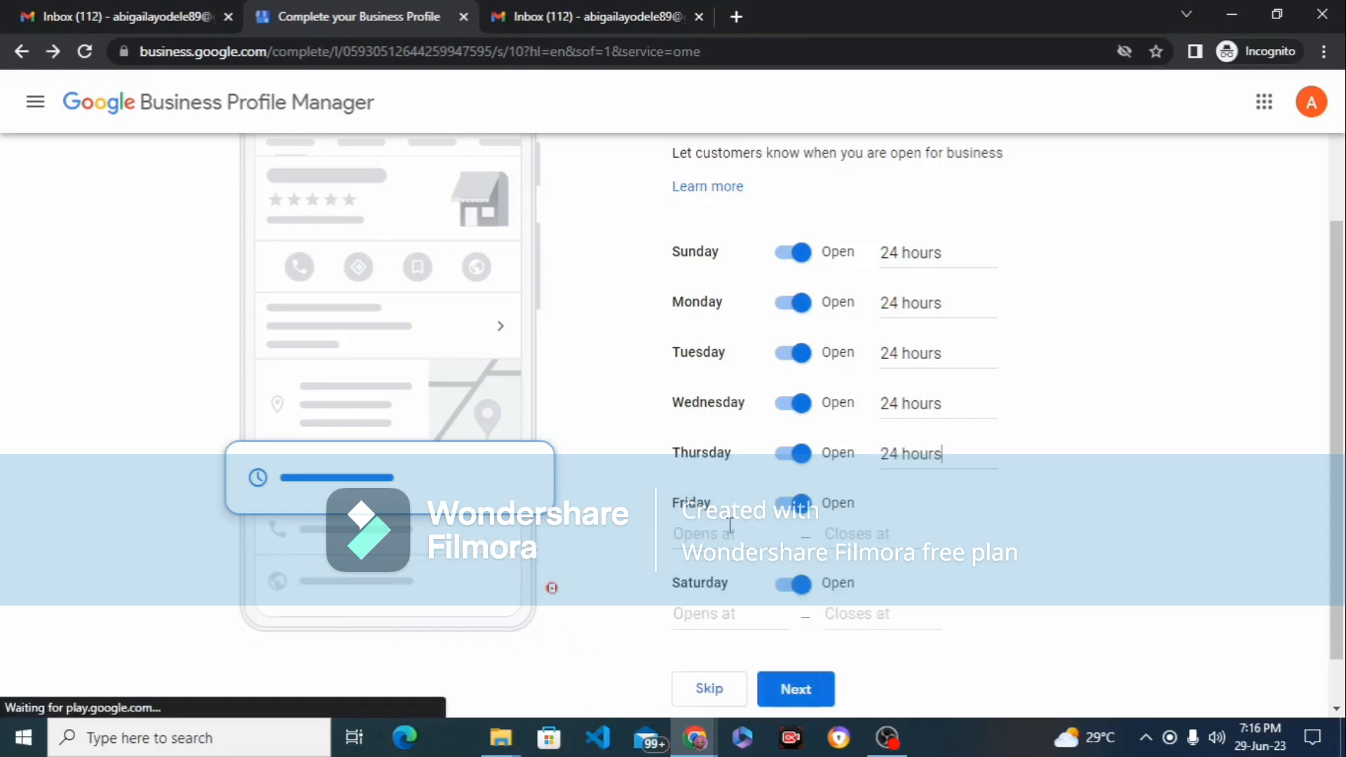
left_click(698, 532)
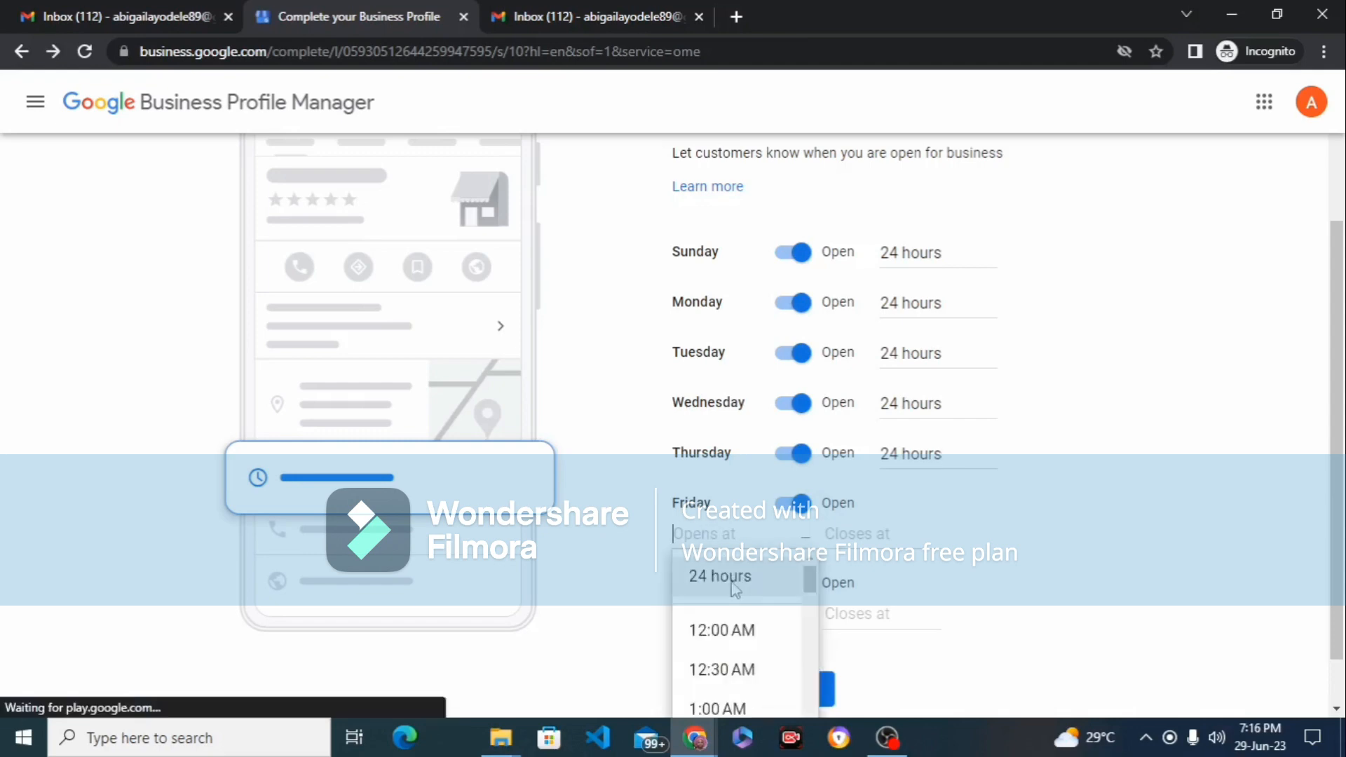
left_click(699, 576)
left_click(698, 579)
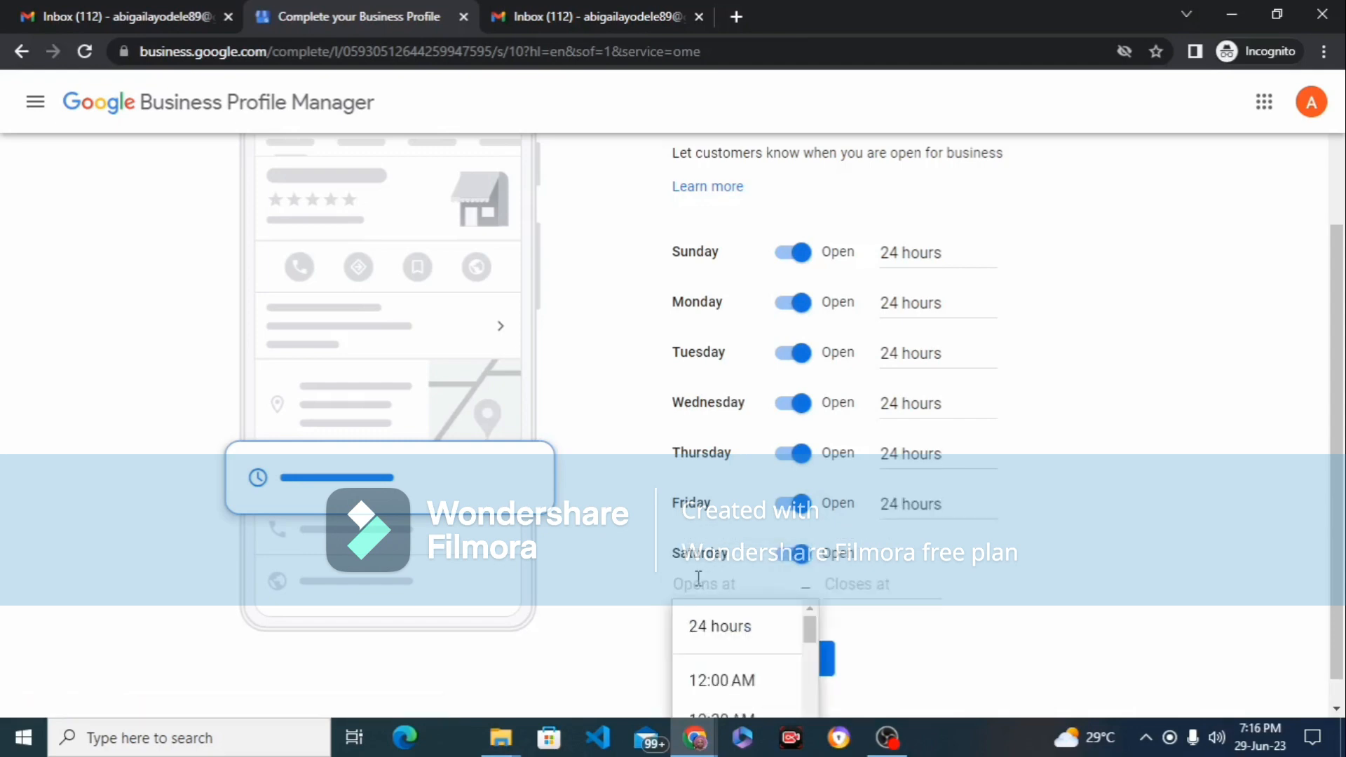
left_click(710, 624)
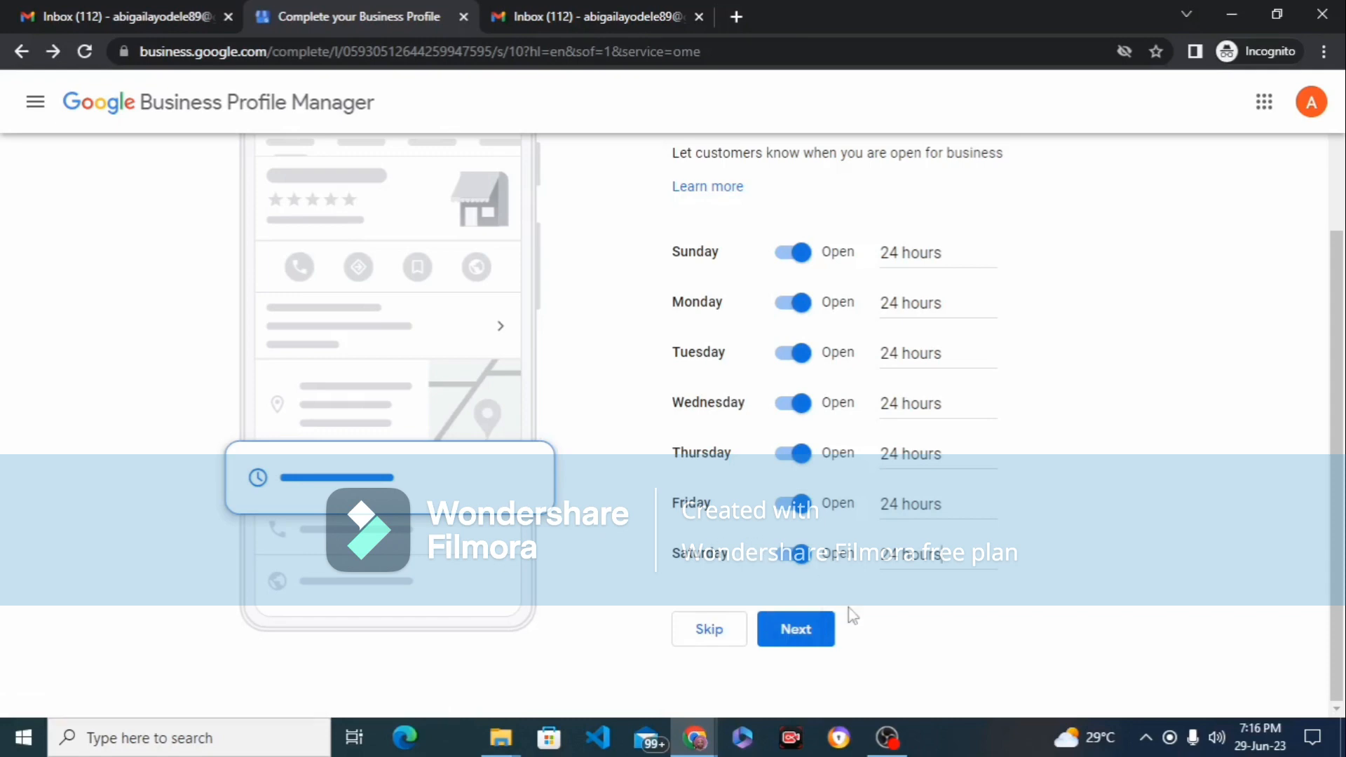
Continue past the business hours page and keep Accept Messages enabled on the messaging page.
left_click(810, 634)
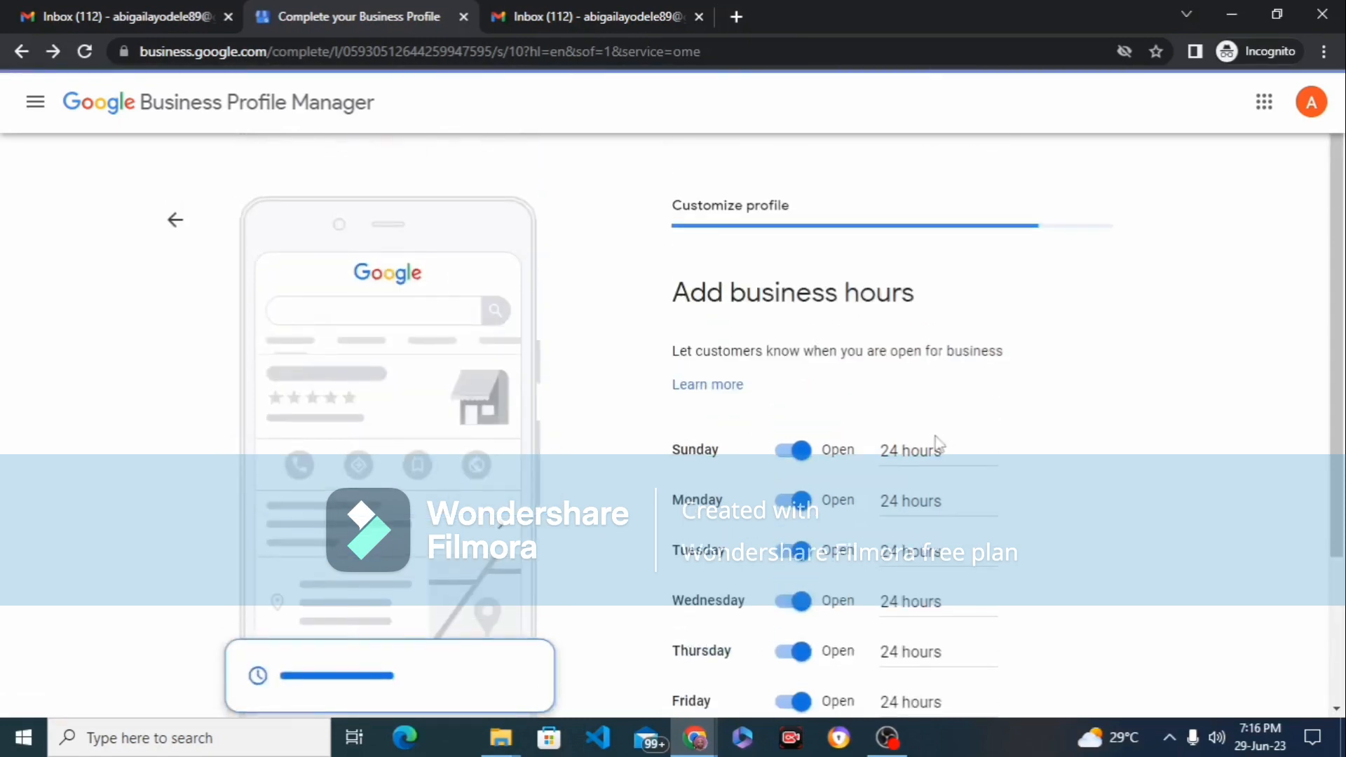
scroll(940, 456, "down", 3)
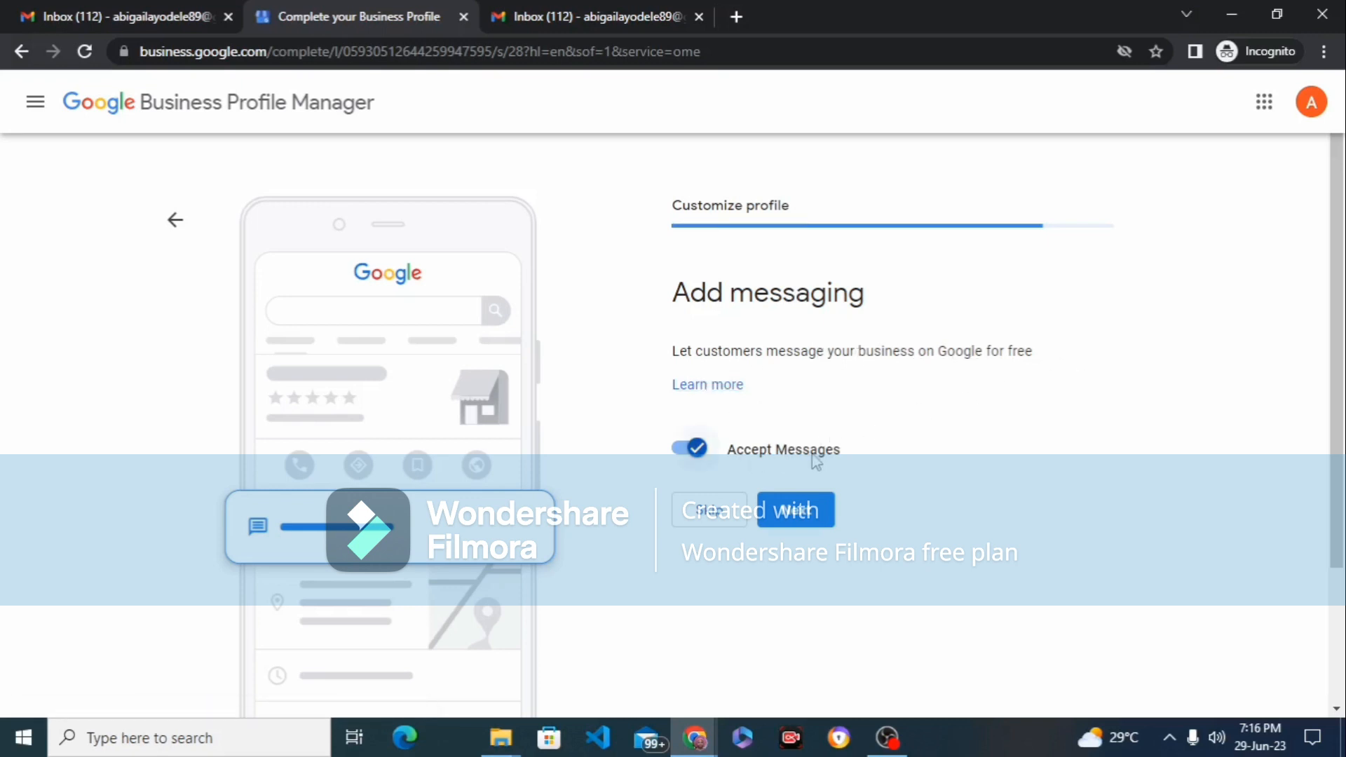
left_click(807, 514)
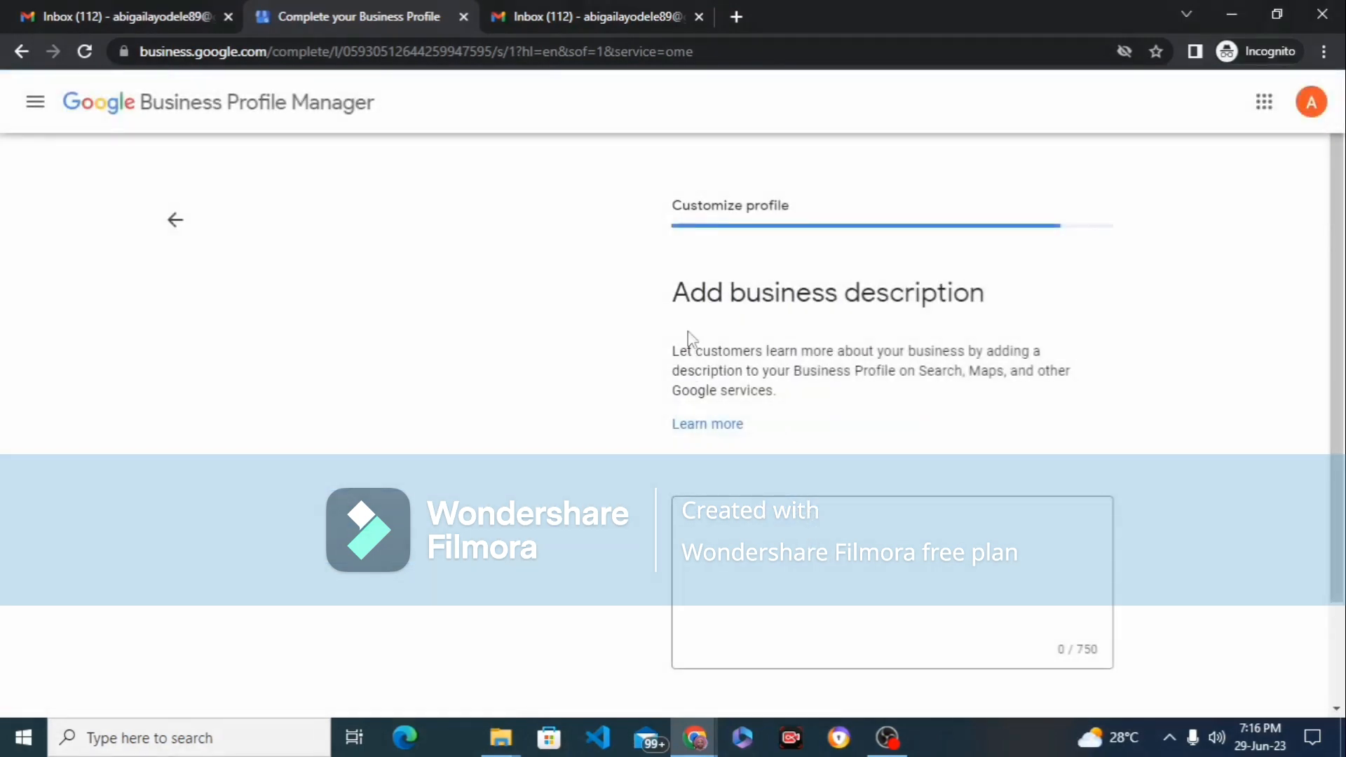
Enter the business description 'We help business owner to build online presence by building them a Professional website that generate massive sales' and continue.
left_click(736, 527)
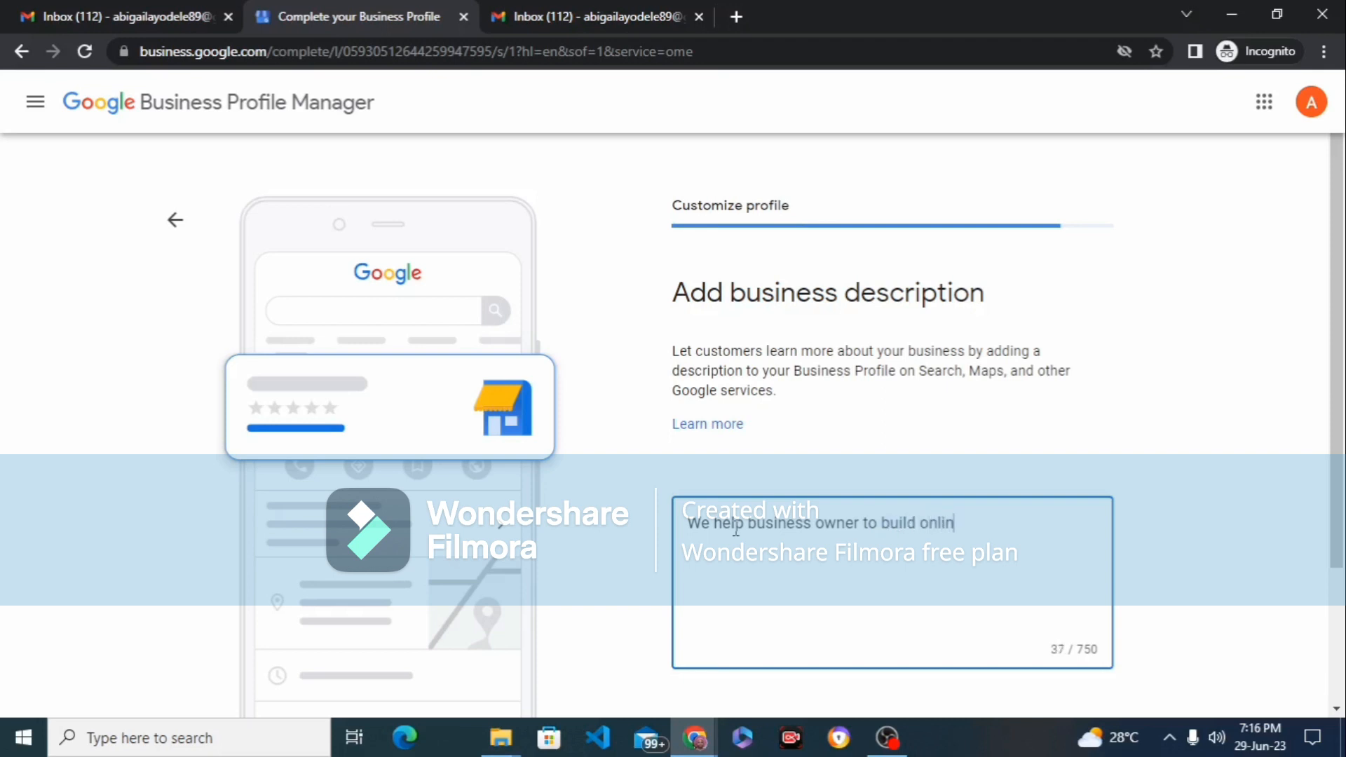
type("presence by")
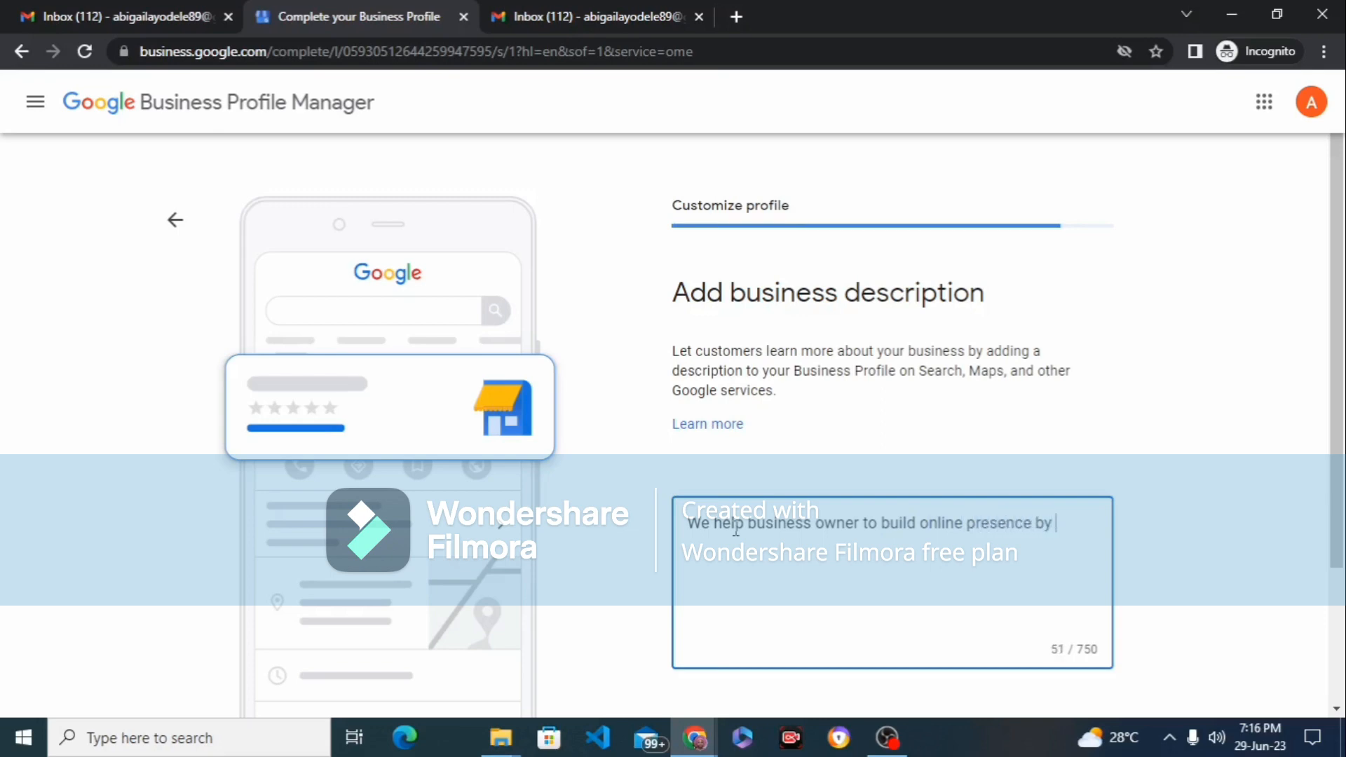
type("in")
type("hem")
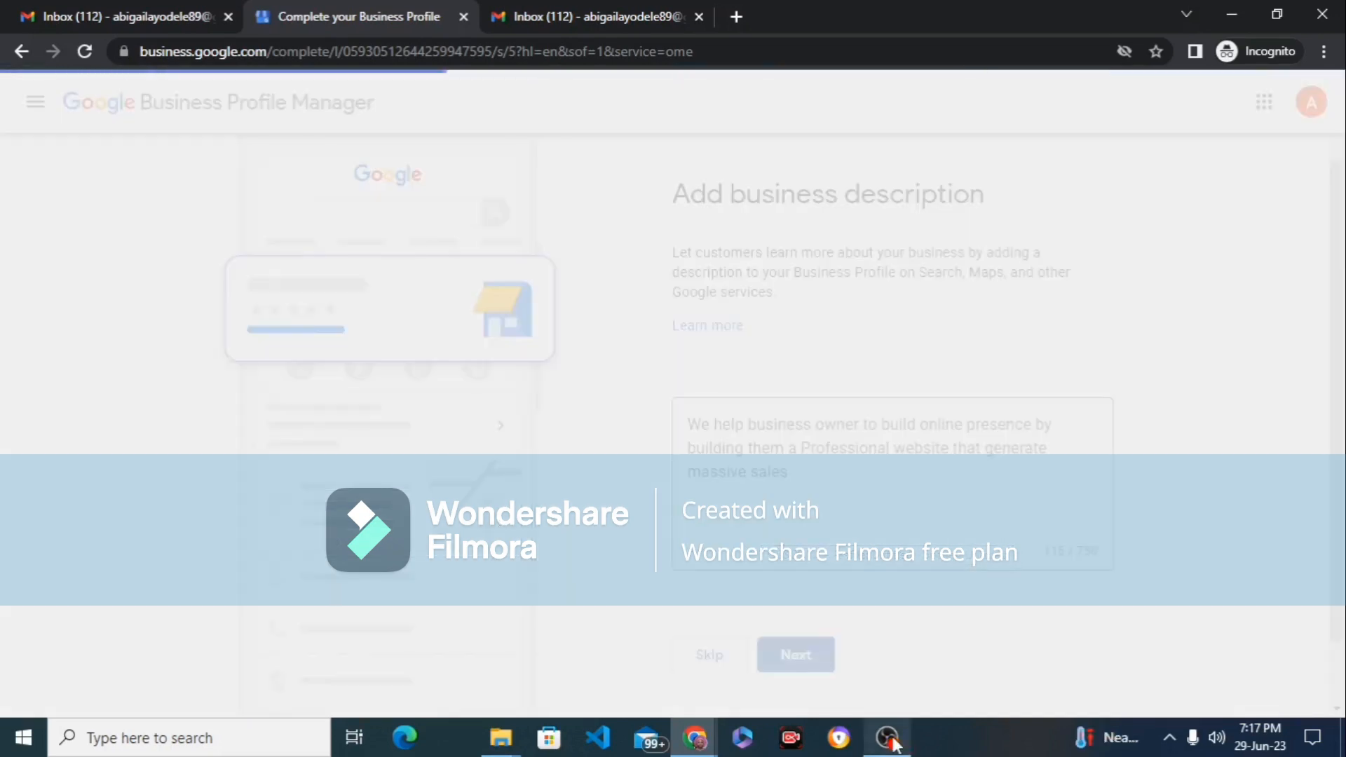
mouse_move(888, 738)
mouse_move(814, 622)
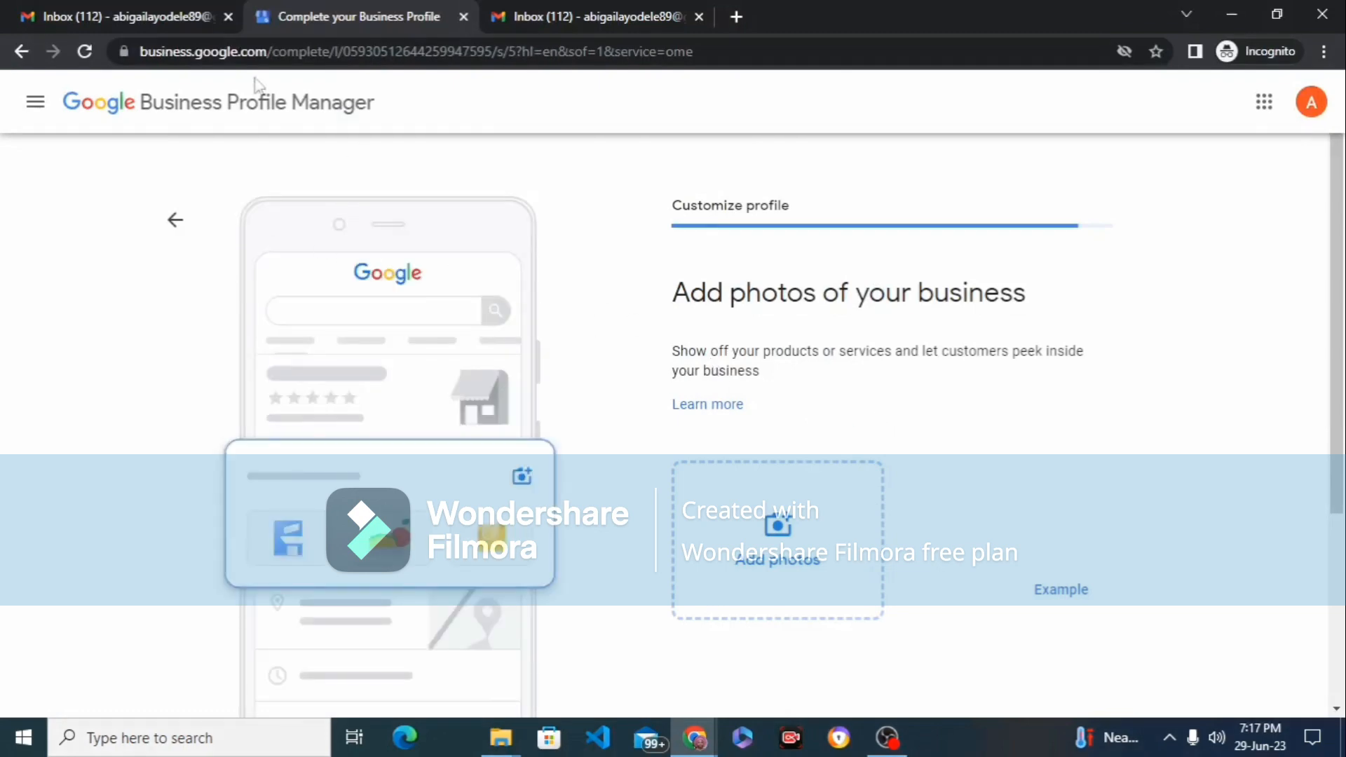
left_click(14, 61)
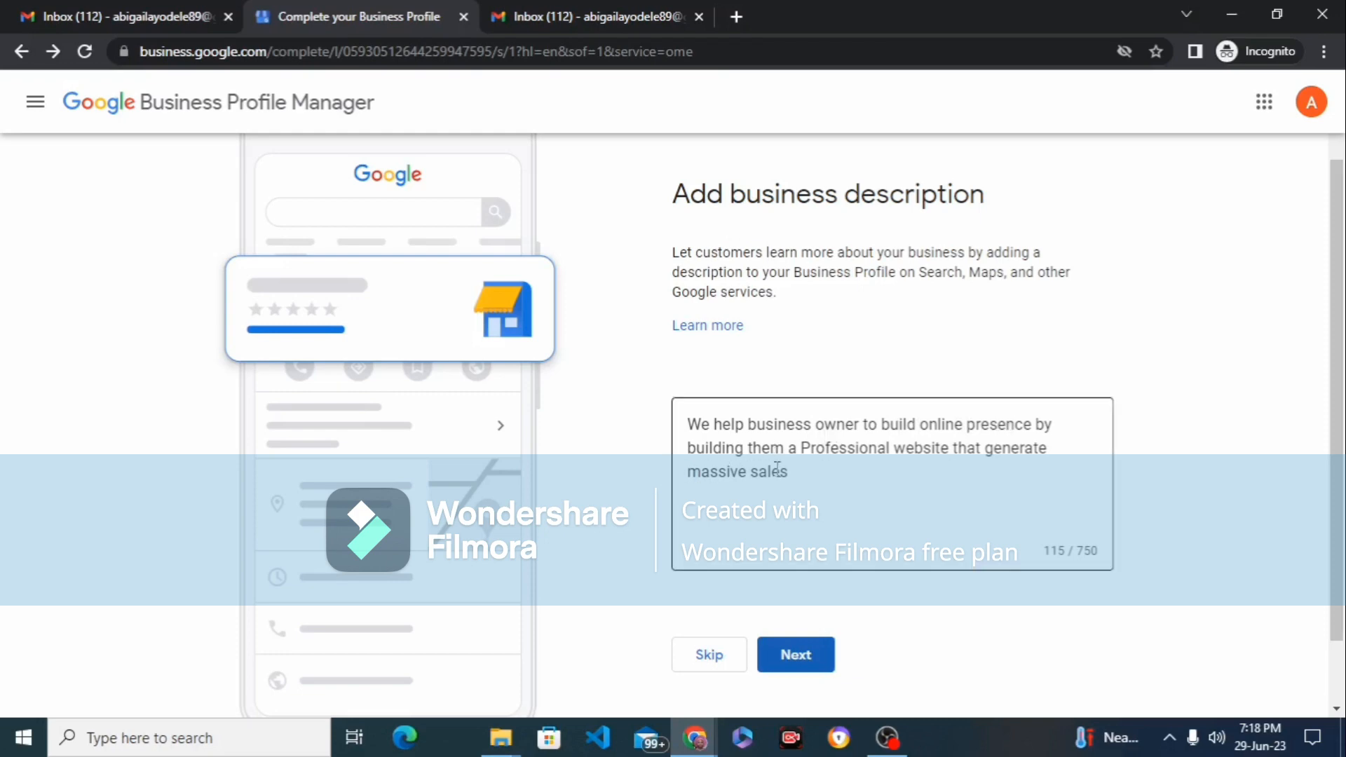
left_click(800, 660)
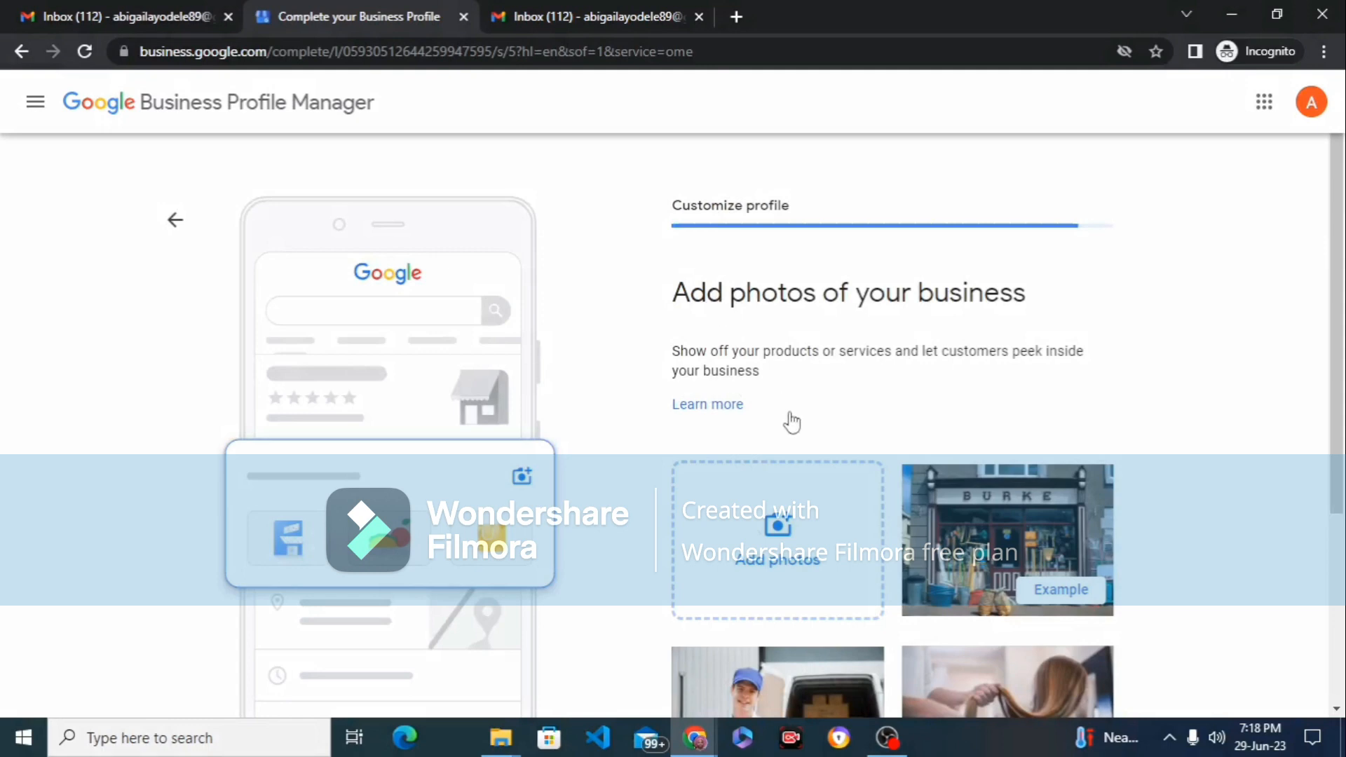
Skip adding photos of the business.
scroll(1303, 252, "down", 2)
scroll(1303, 251, "up", 2)
scroll(1268, 469, "down", 3)
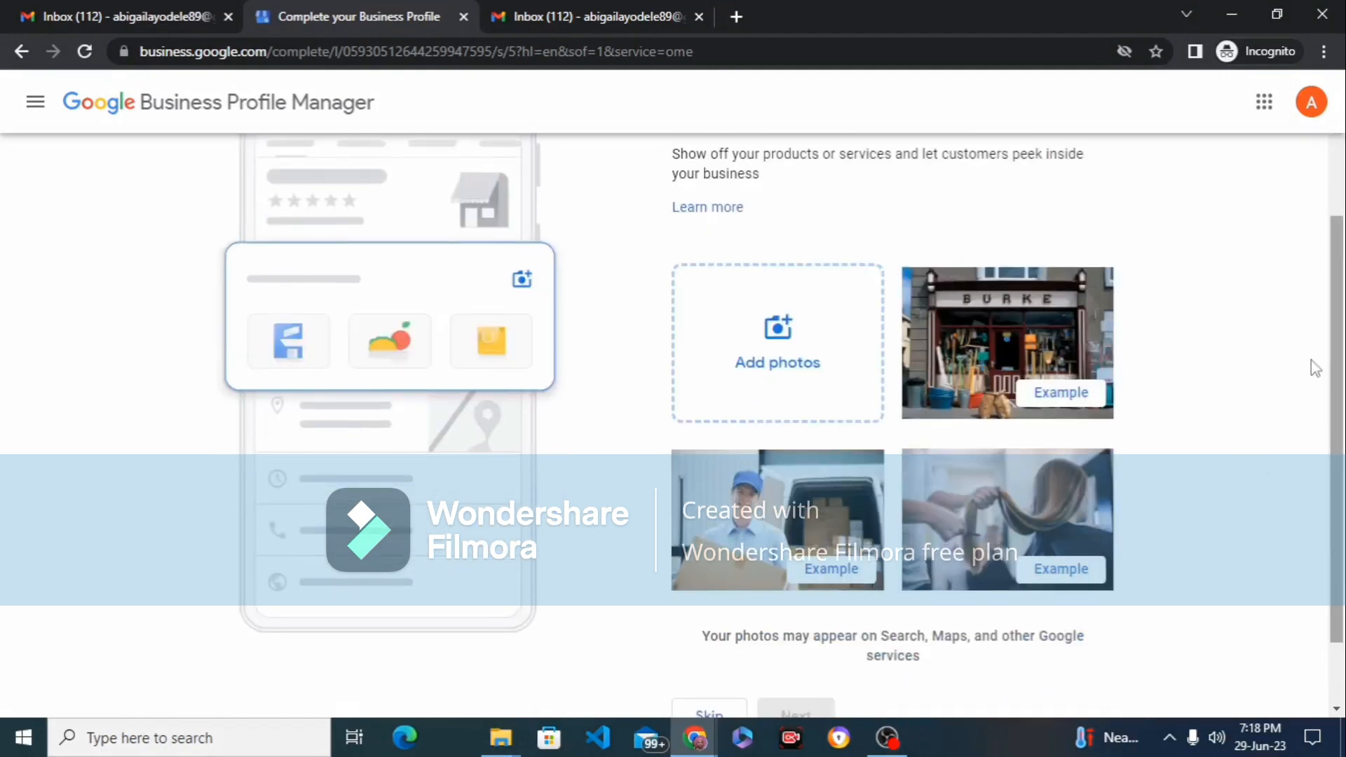
scroll(1313, 367, "up", 3)
scroll(671, 406, "down", 4)
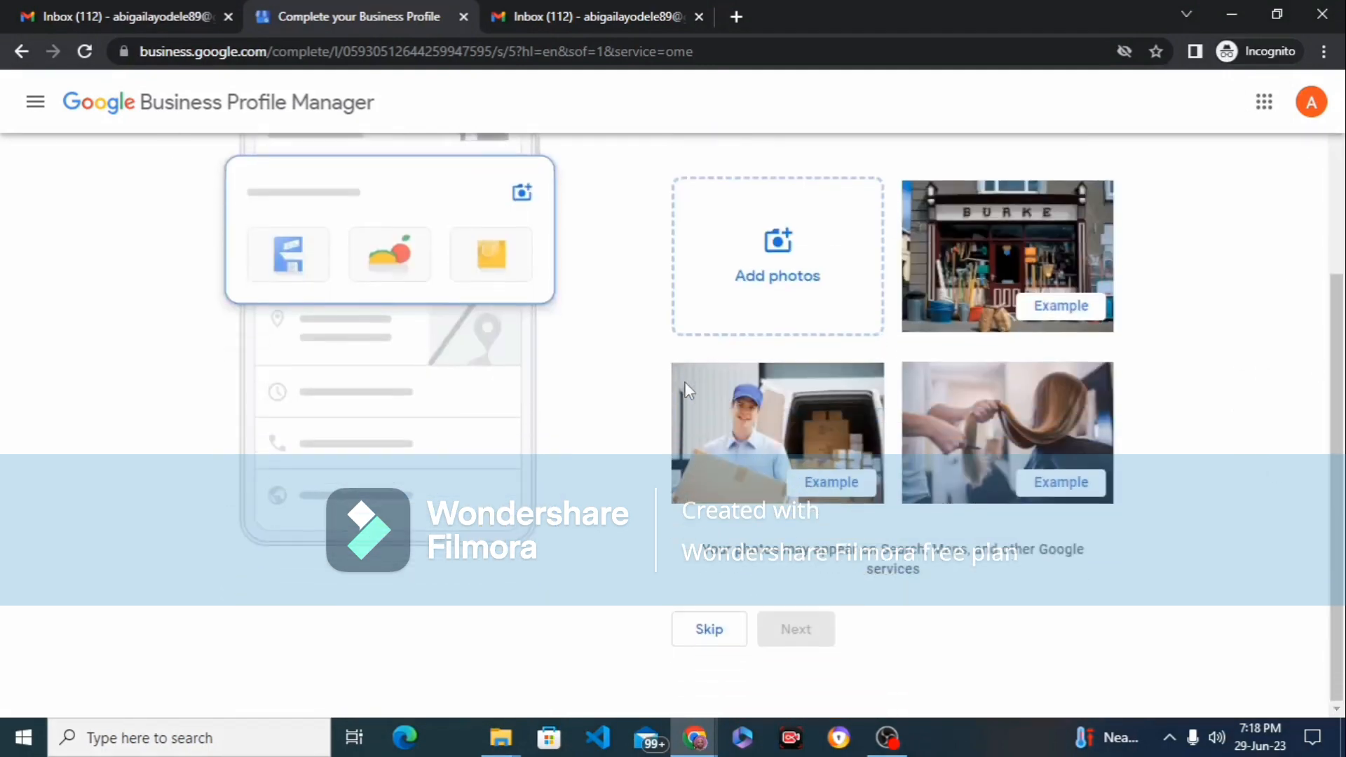
scroll(804, 275, "up", 1)
scroll(805, 275, "up", 3)
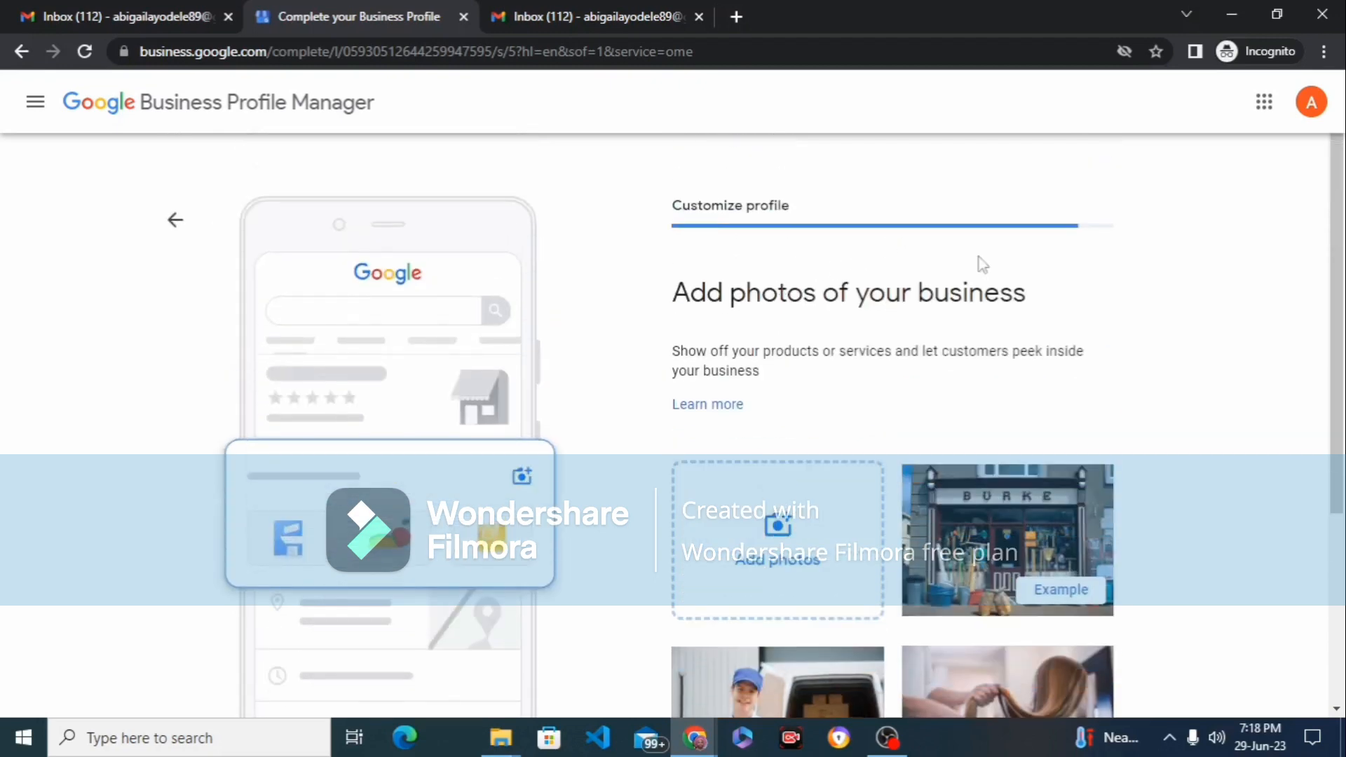
scroll(791, 501, "down", 3)
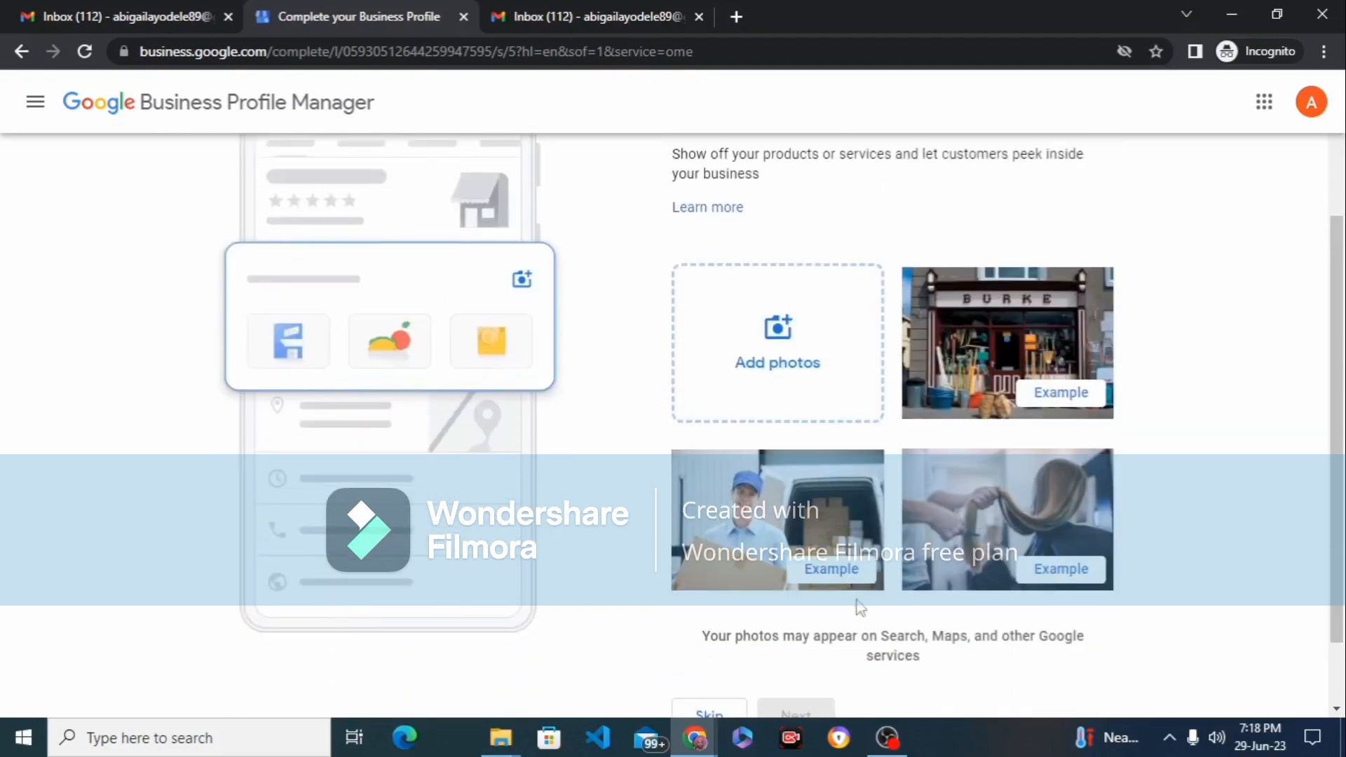
scroll(861, 608, "down", 1)
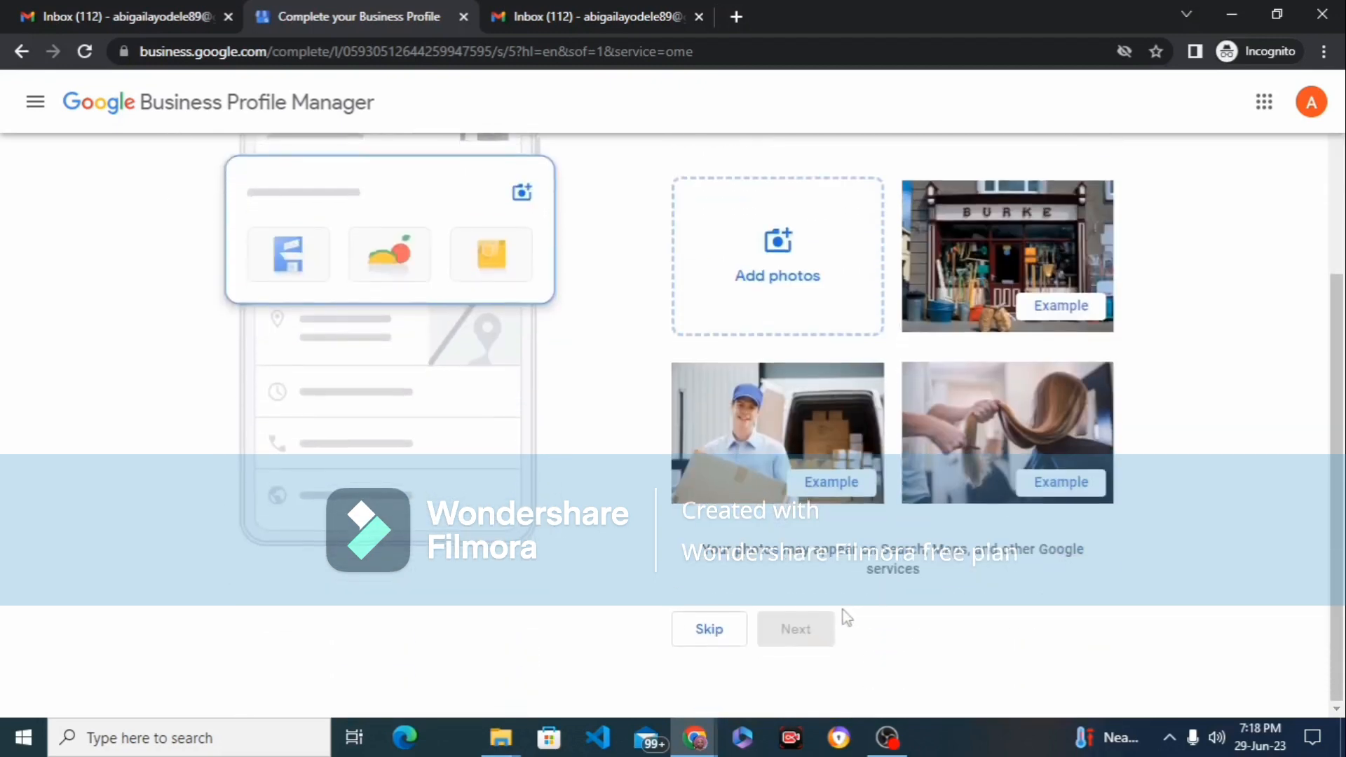
left_click(725, 636)
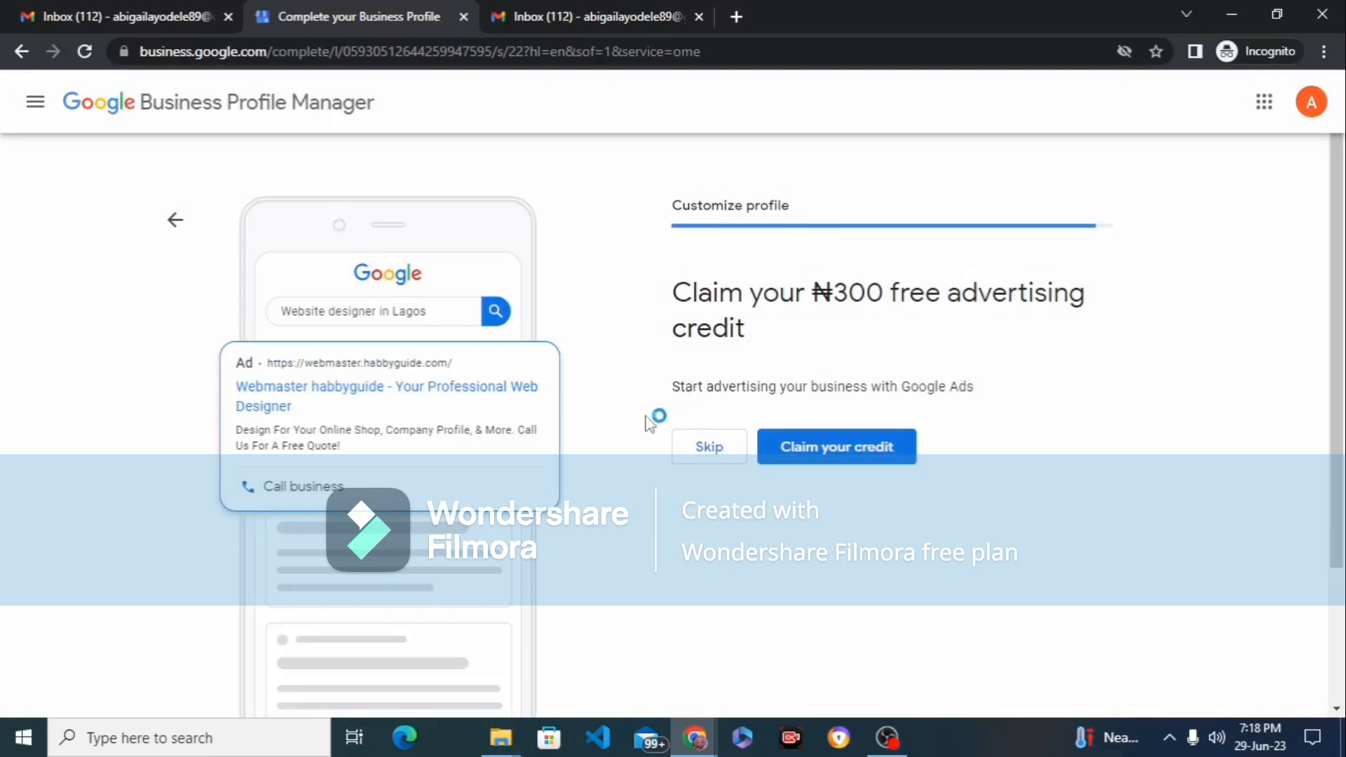
Skip the free advertising credit offer and continue past the verification notice.
left_click(710, 448)
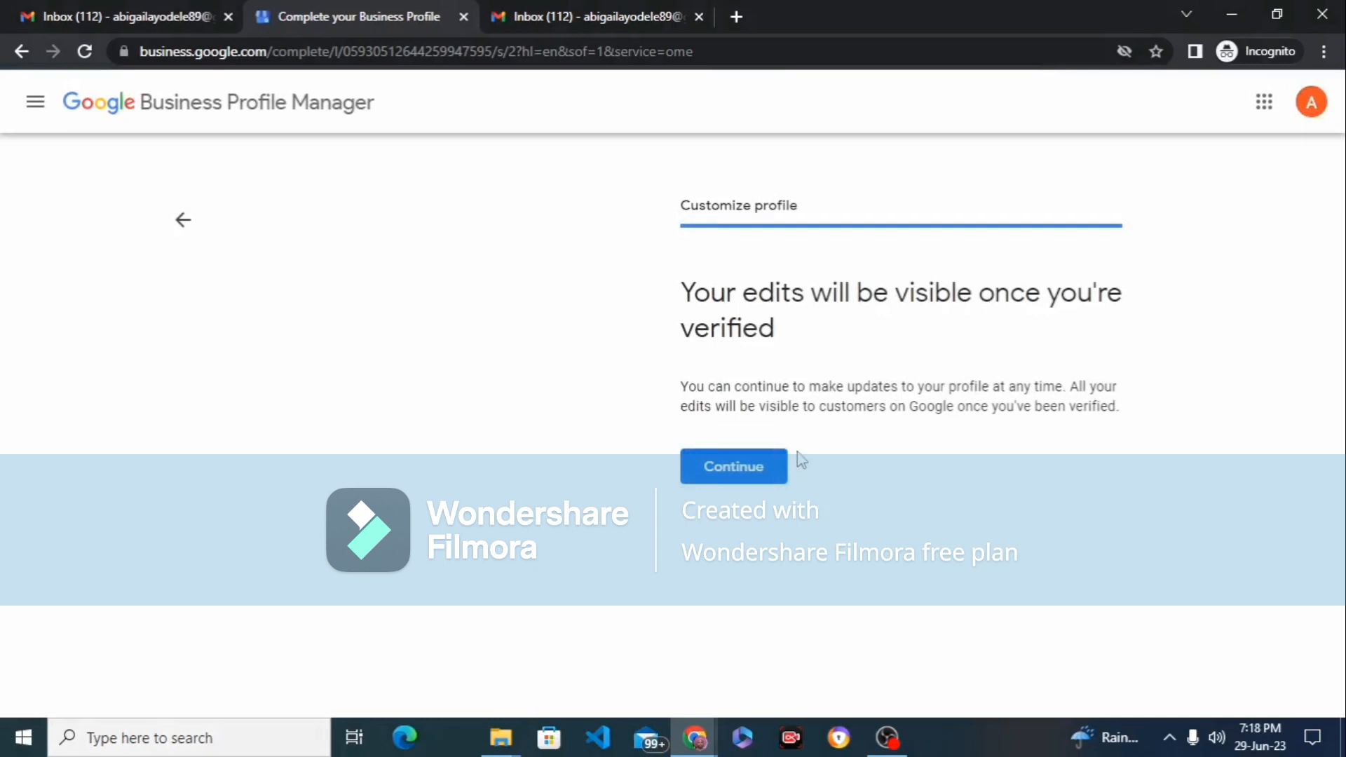
left_click(750, 462)
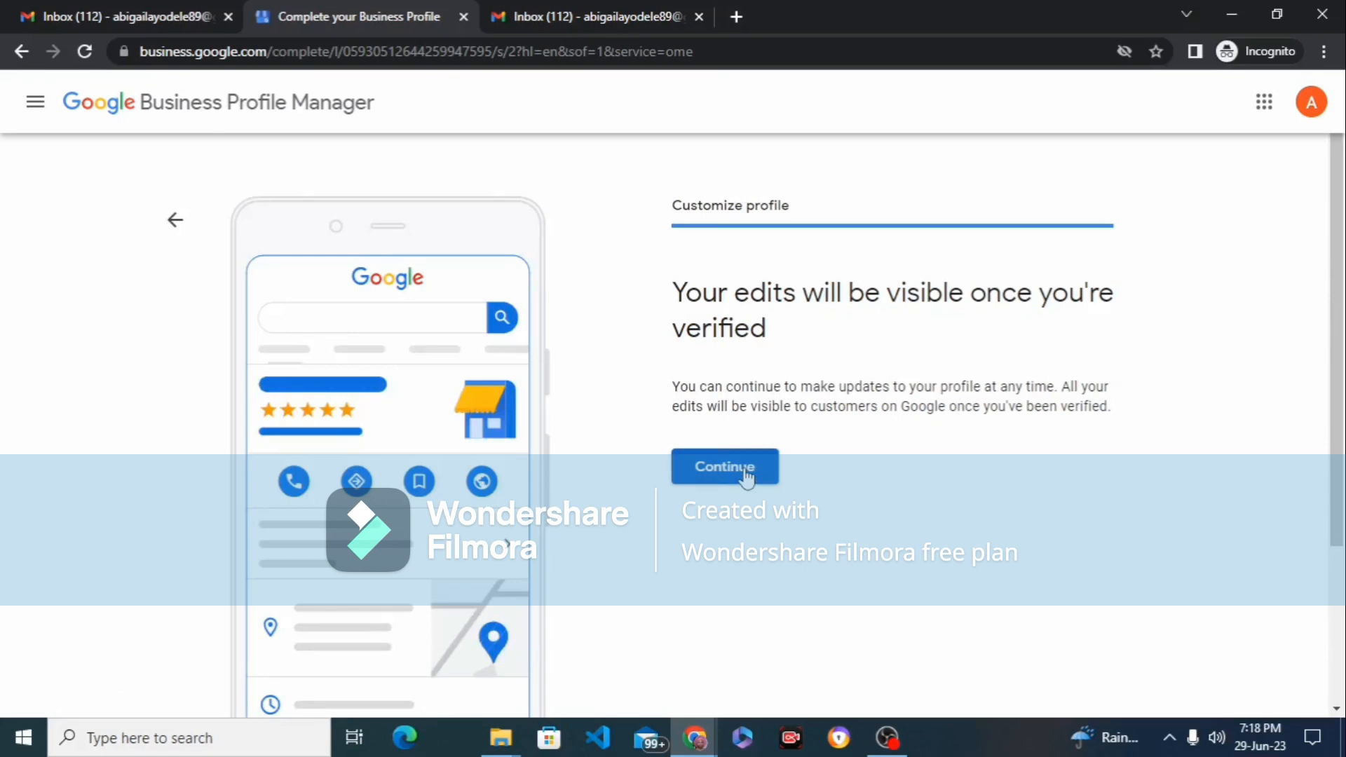
left_click(746, 476)
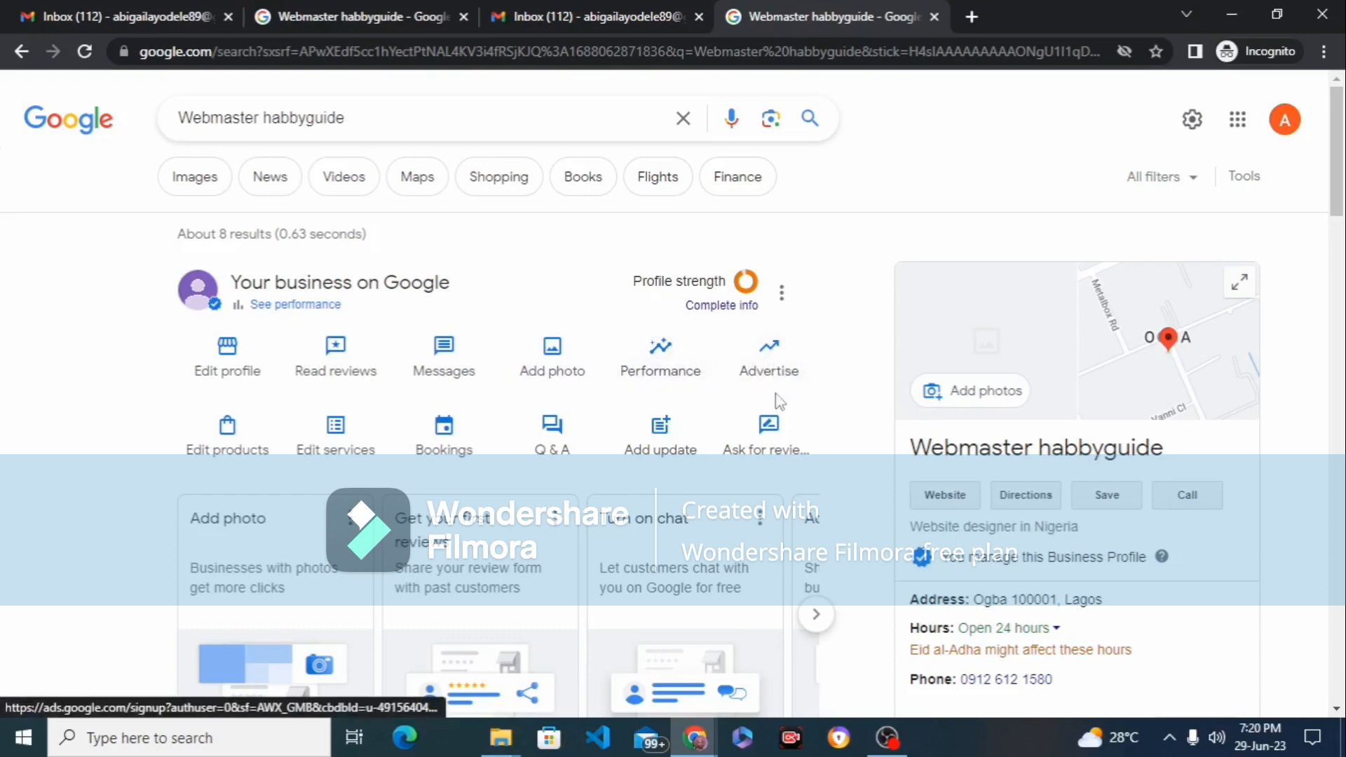
Review the Webmaster habbyguide business profile panel in the Google search results.
scroll(771, 400, "down", 1)
scroll(771, 400, "down", 1)
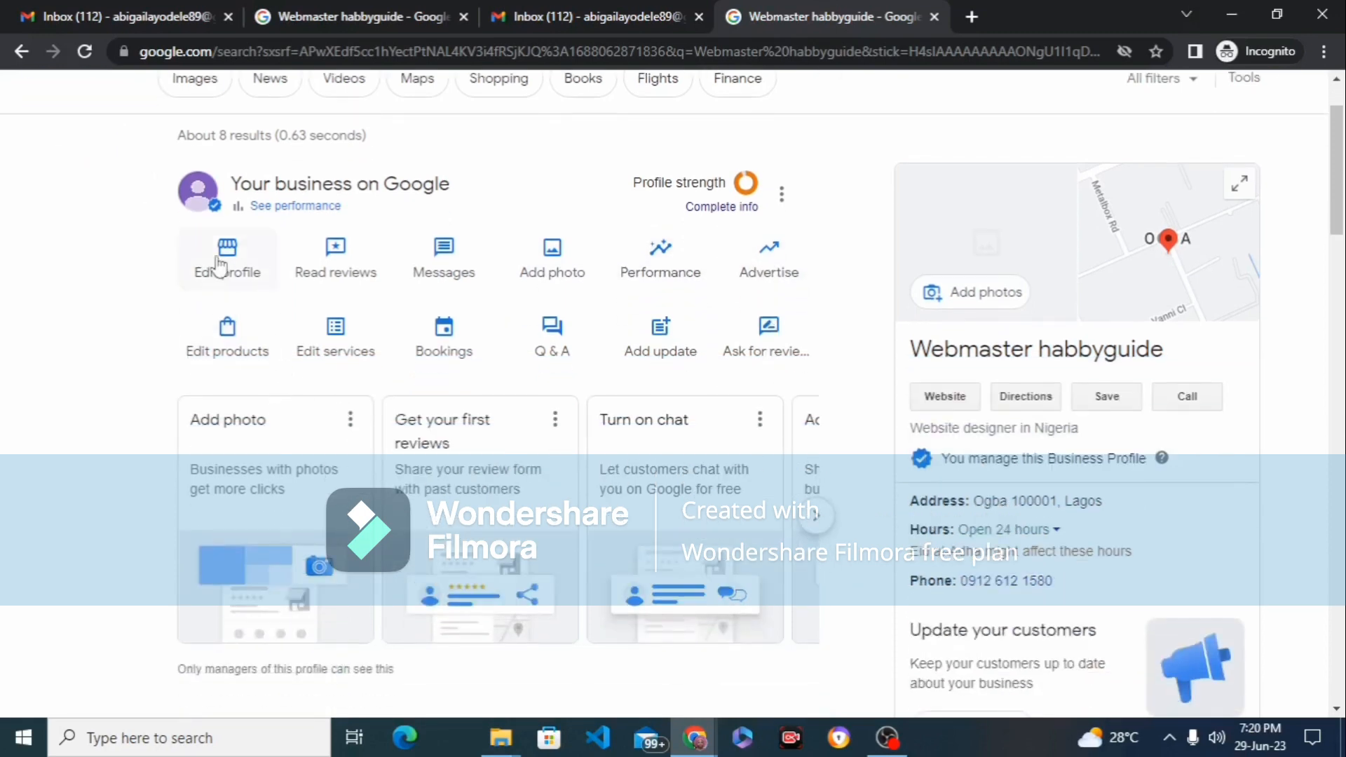
scroll(442, 397, "down", 2)
scroll(443, 400, "up", 3)
scroll(444, 402, "down", 5)
scroll(442, 399, "up", 4)
scroll(1092, 475, "down", 1)
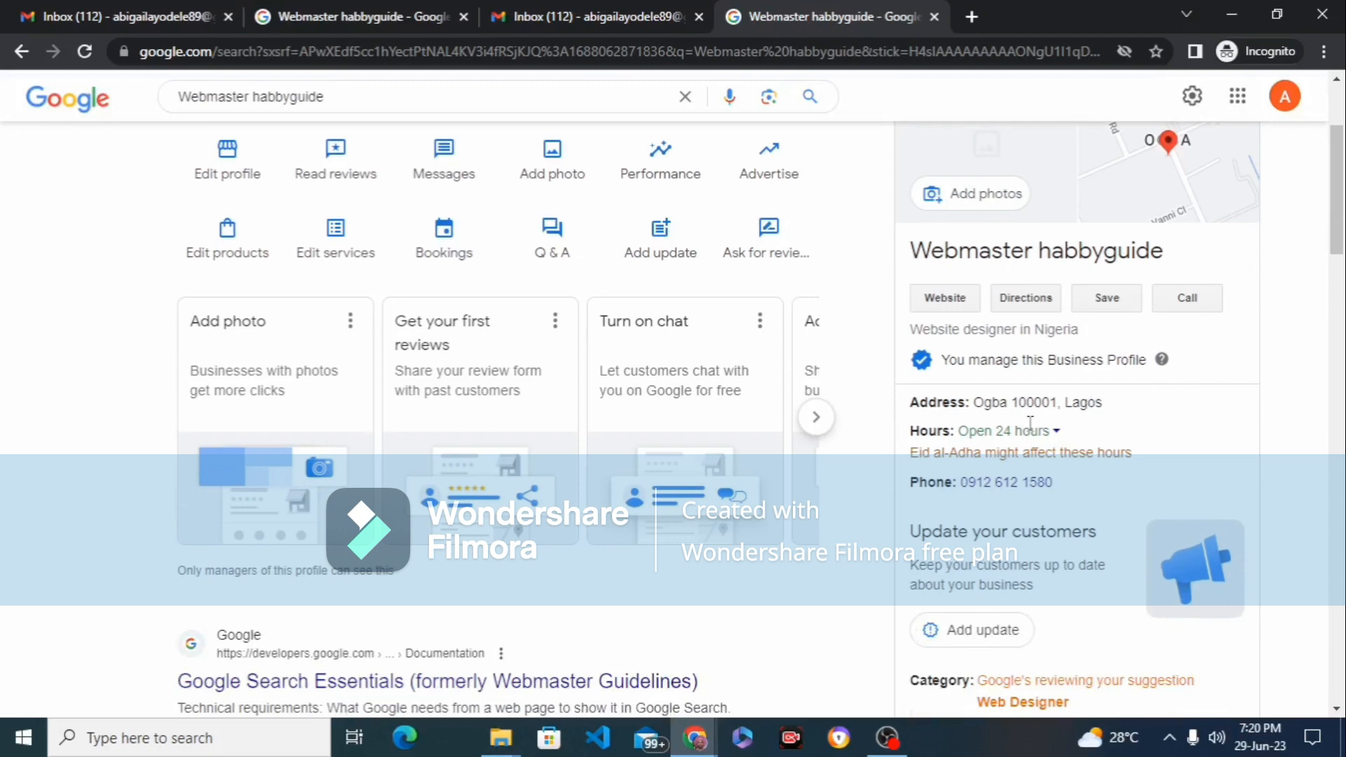
scroll(1030, 423, "up", 3)
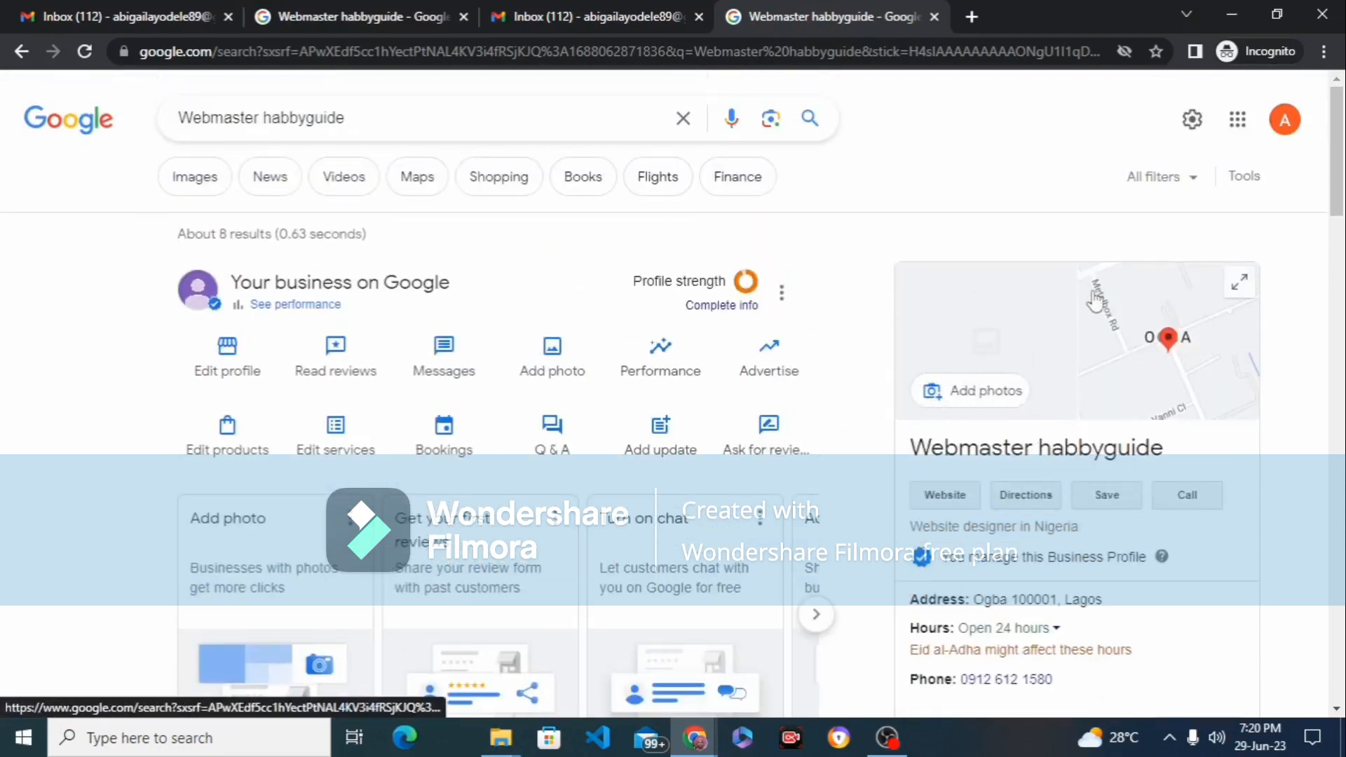
scroll(957, 448, "down", 3)
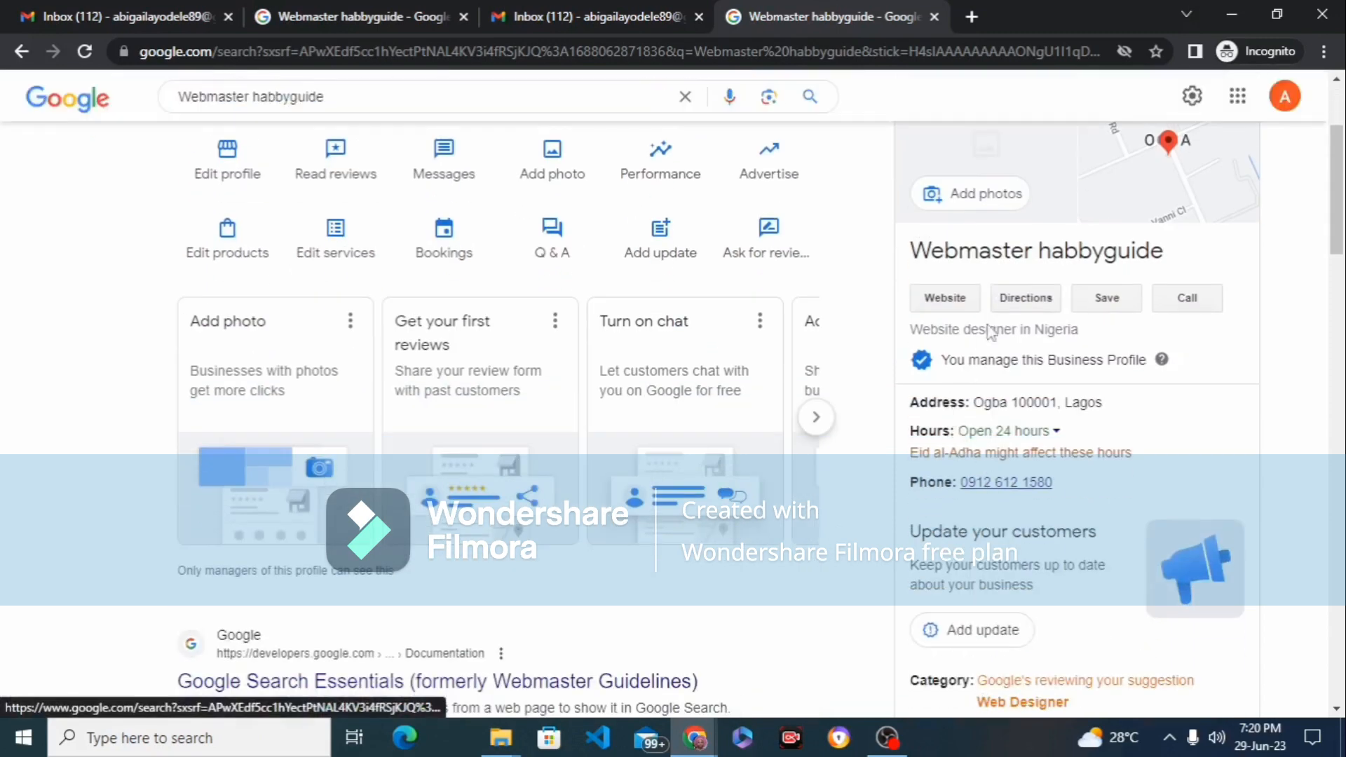
scroll(1022, 411, "down", 4)
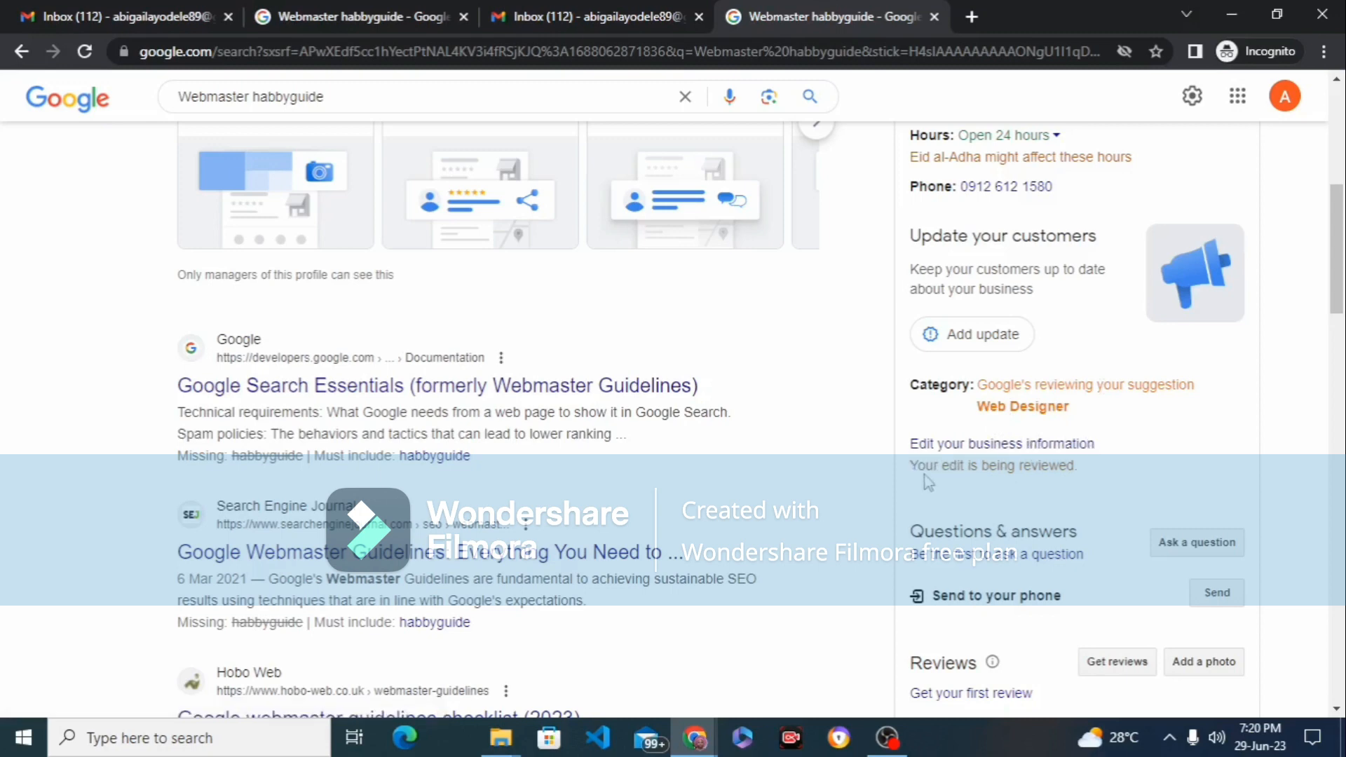
scroll(997, 528, "down", 4)
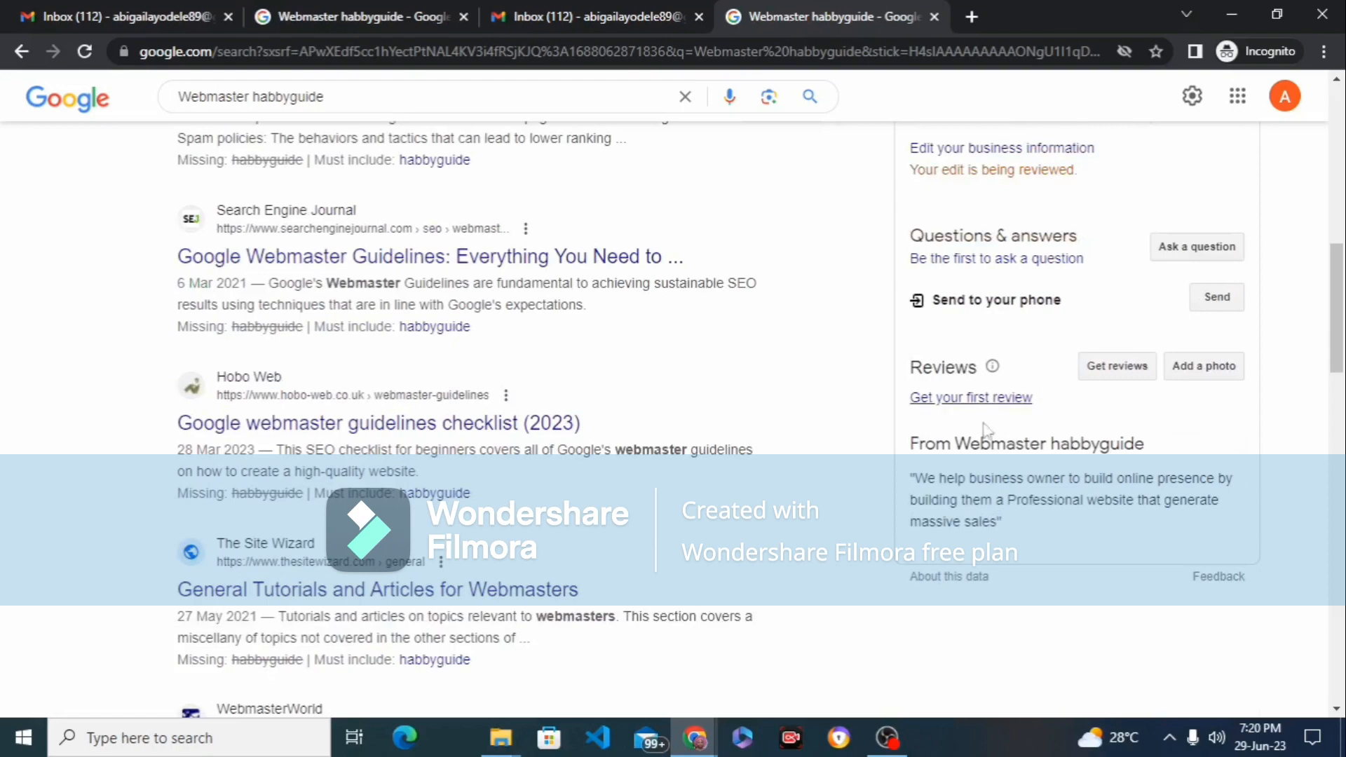
scroll(382, 435, "up", 7)
scroll(382, 435, "up", 5)
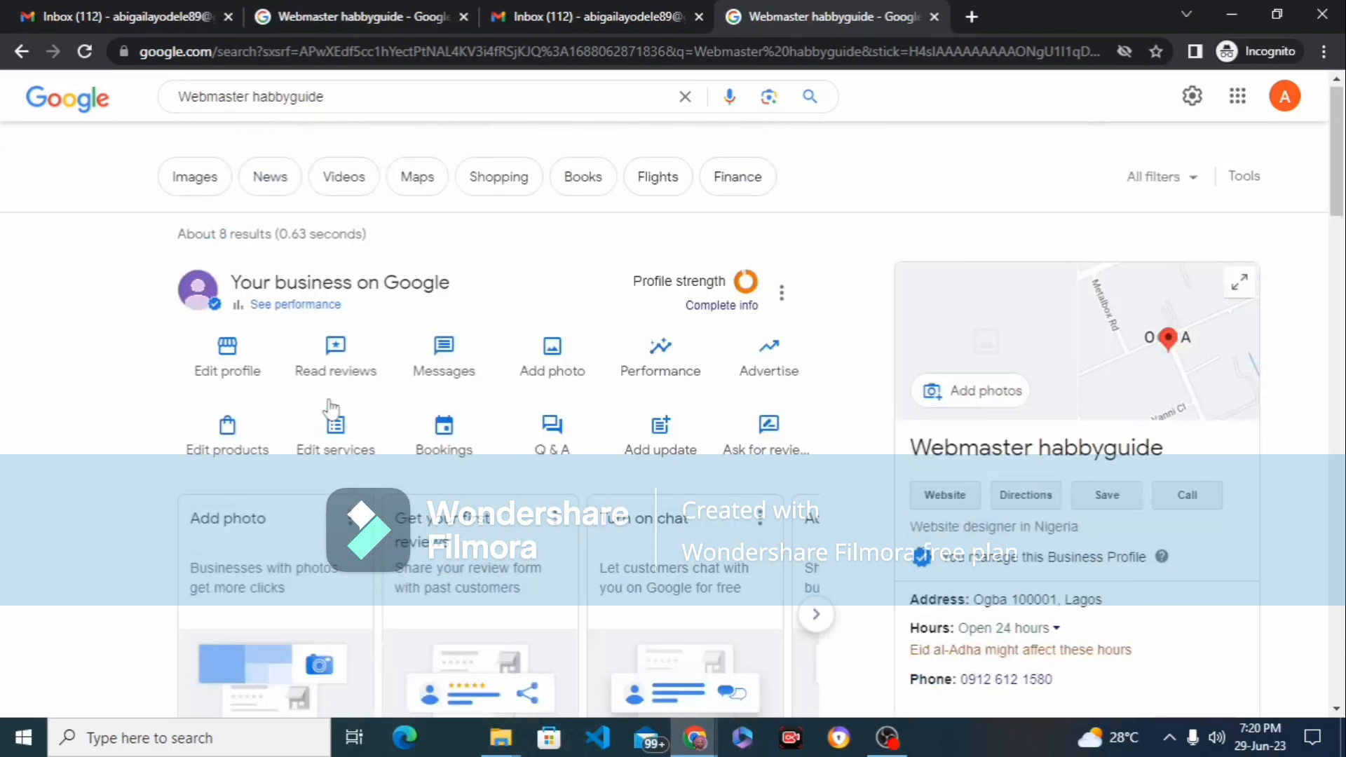
Open the profile's business information editor from the search results.
left_click(226, 359)
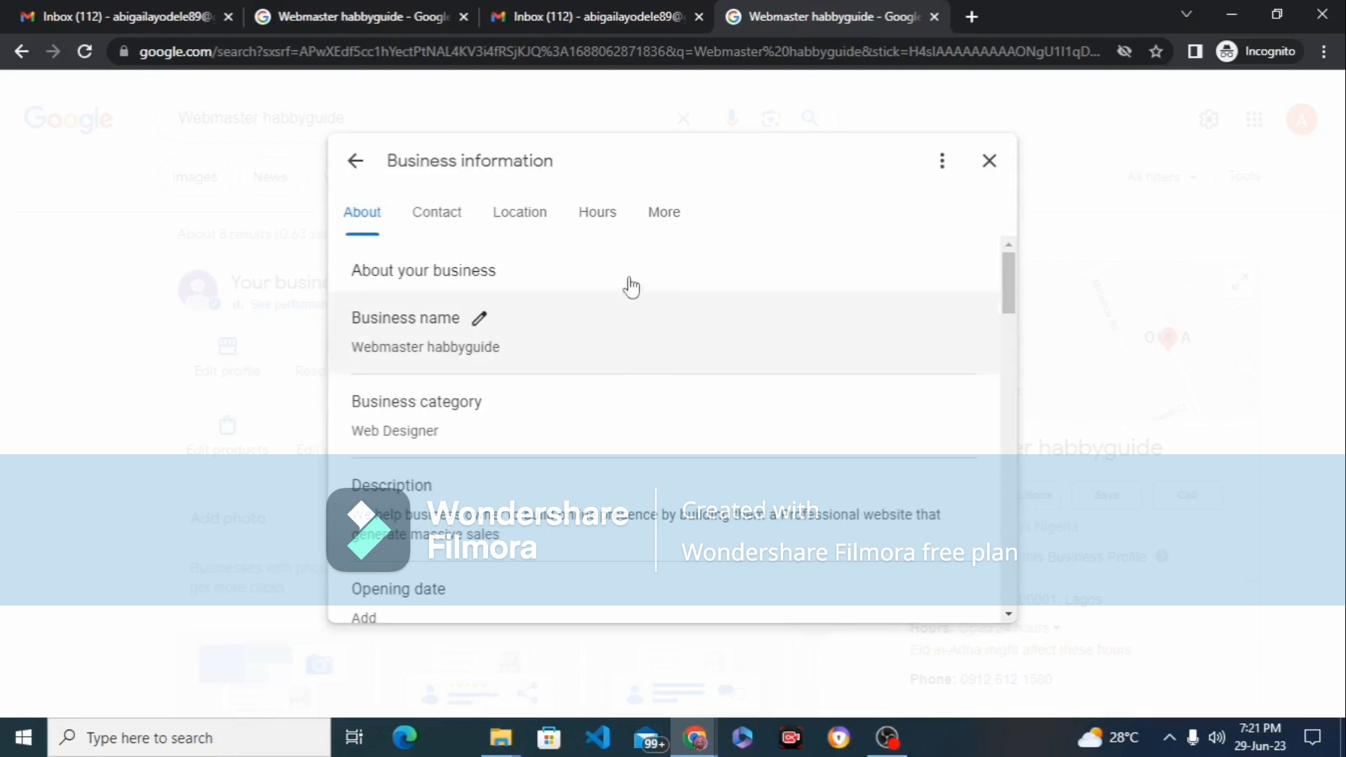
mouse_move(466, 337)
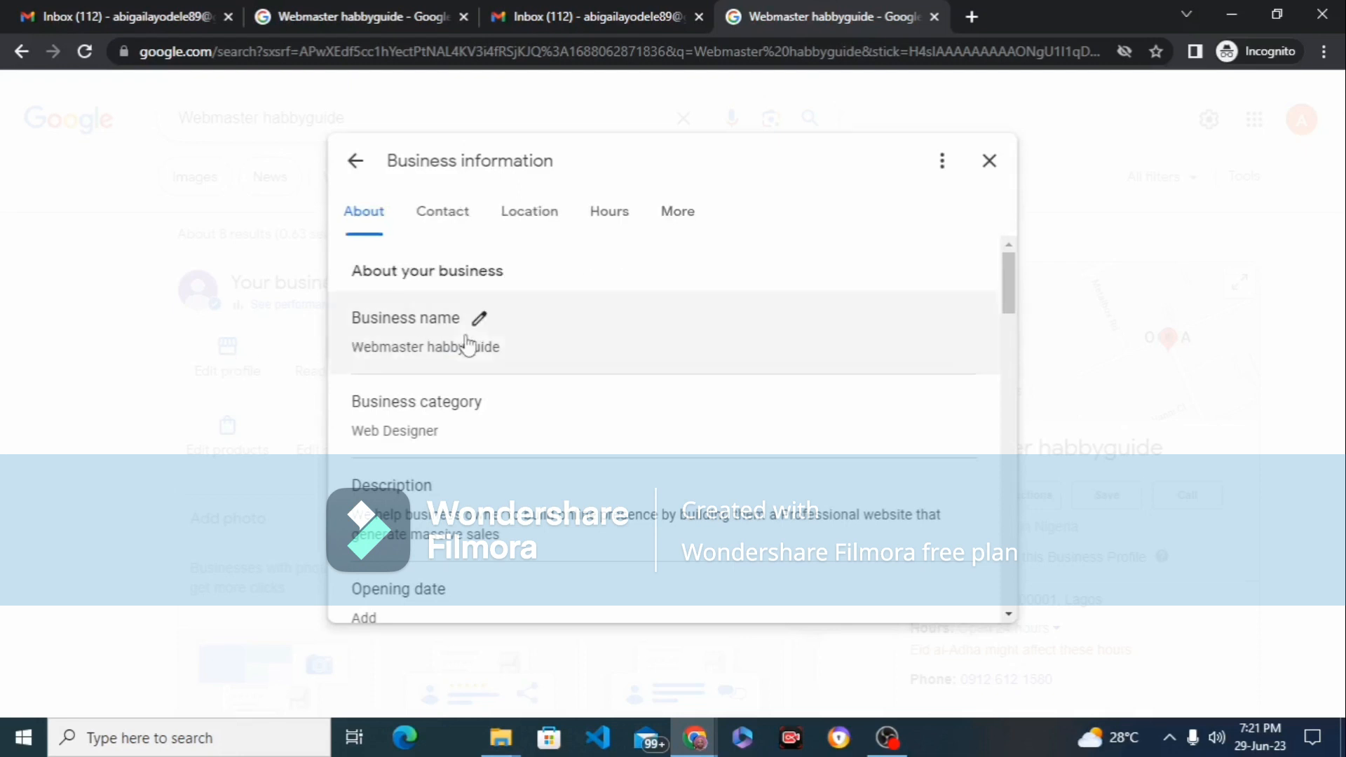
double_click(480, 324)
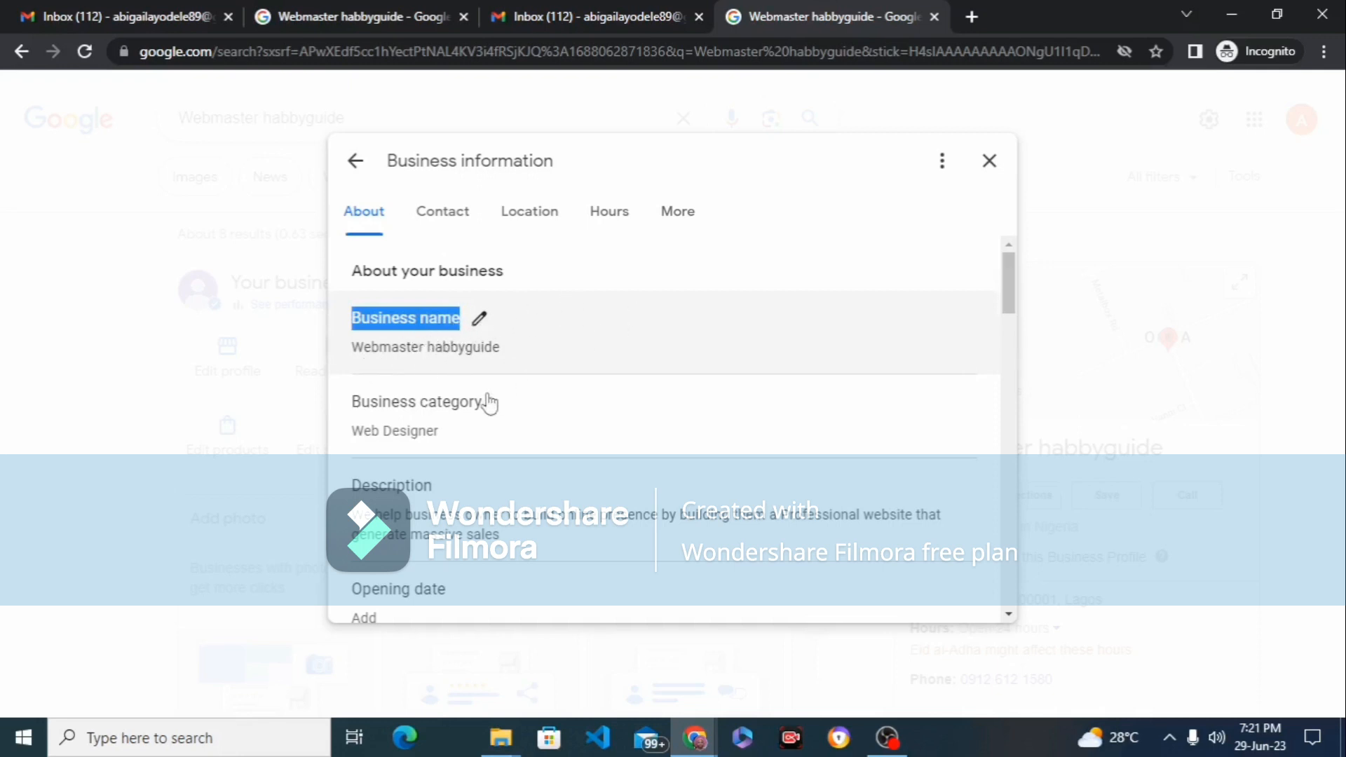
Review the profile's business information across the About, Contact, Location and Hours sections, then close the editor.
scroll(487, 405, "down", 3)
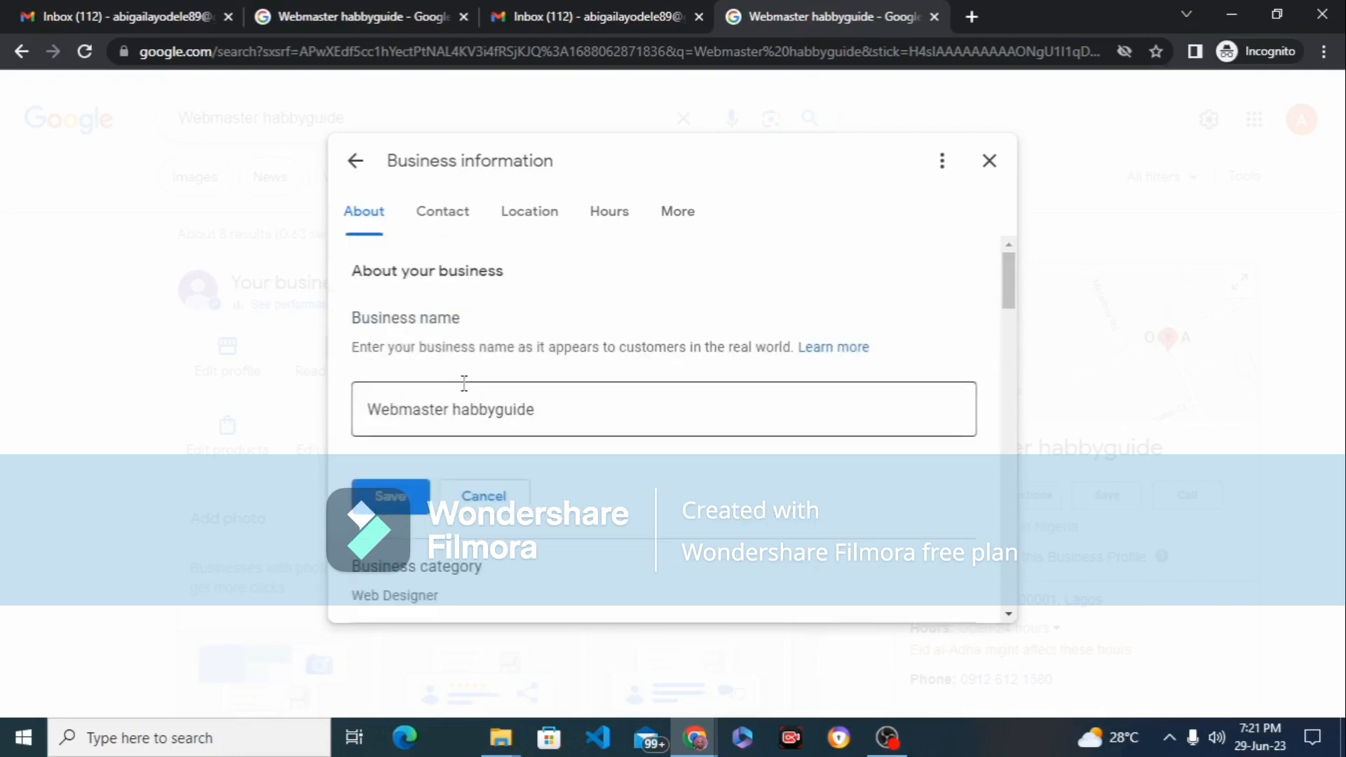
left_click(484, 496)
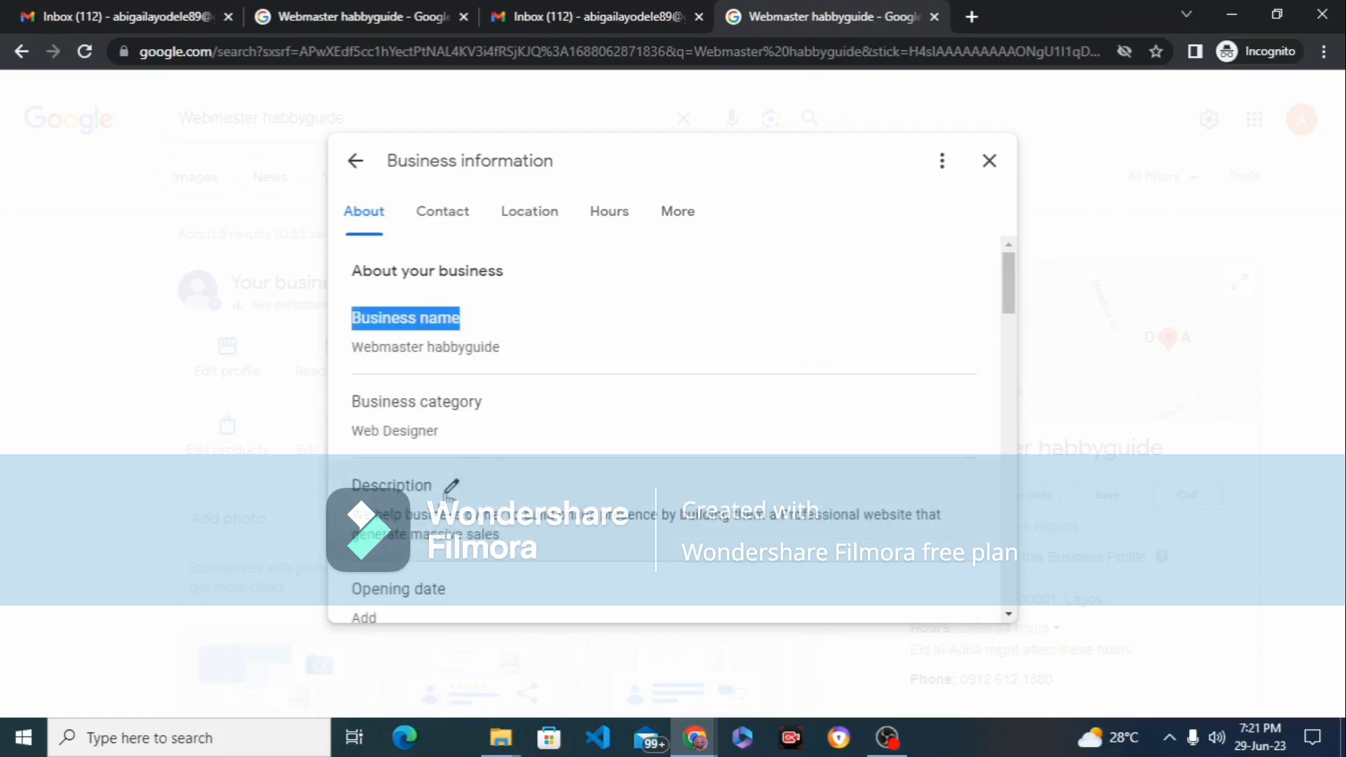
scroll(406, 515, "down", 3)
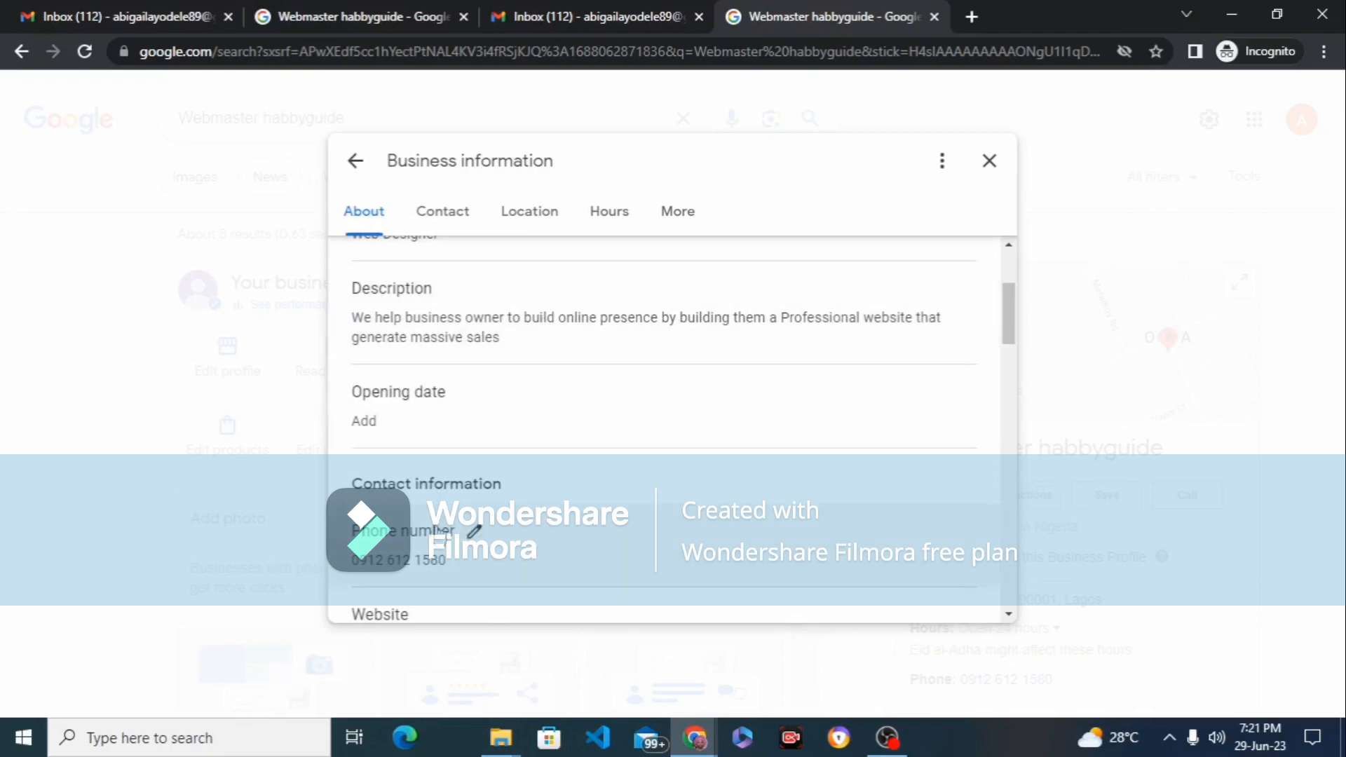
scroll(491, 582, "down", 1)
scroll(476, 589, "down", 5)
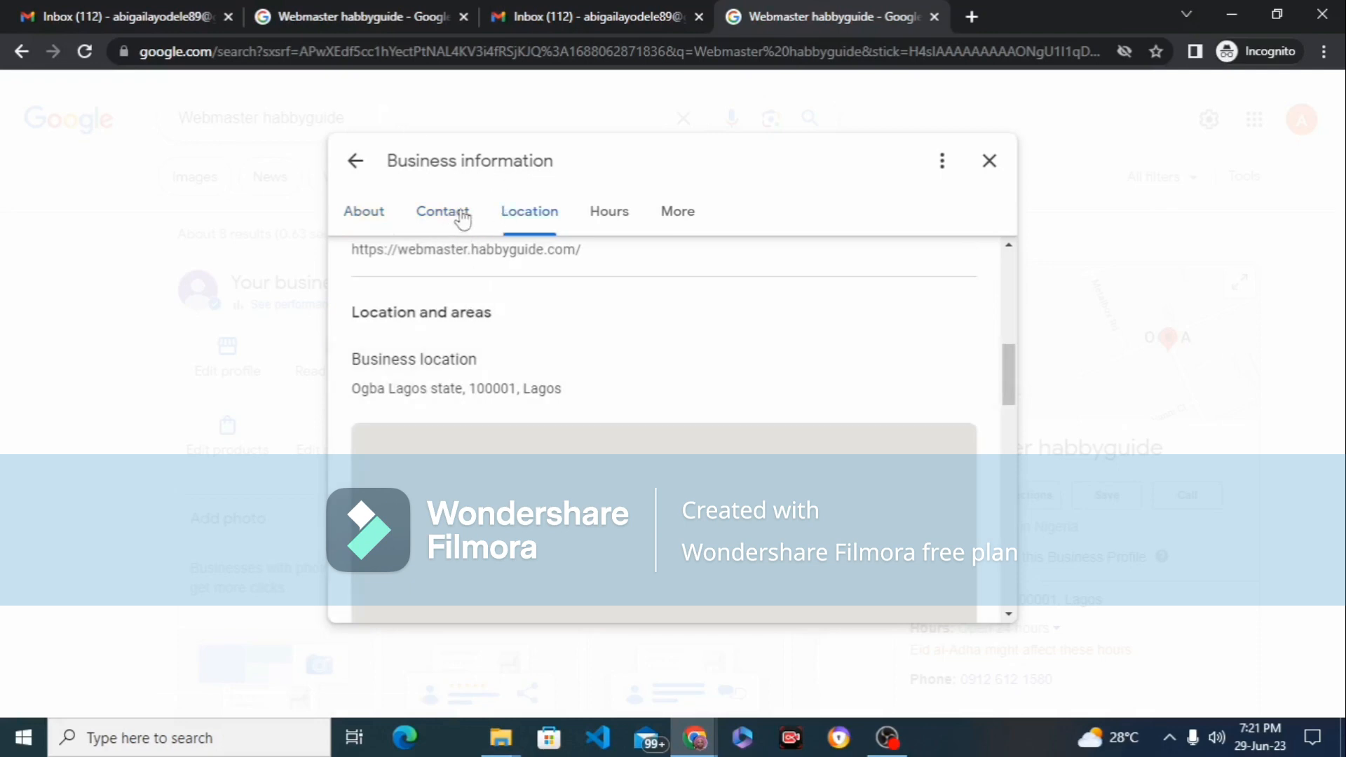
left_click(588, 214)
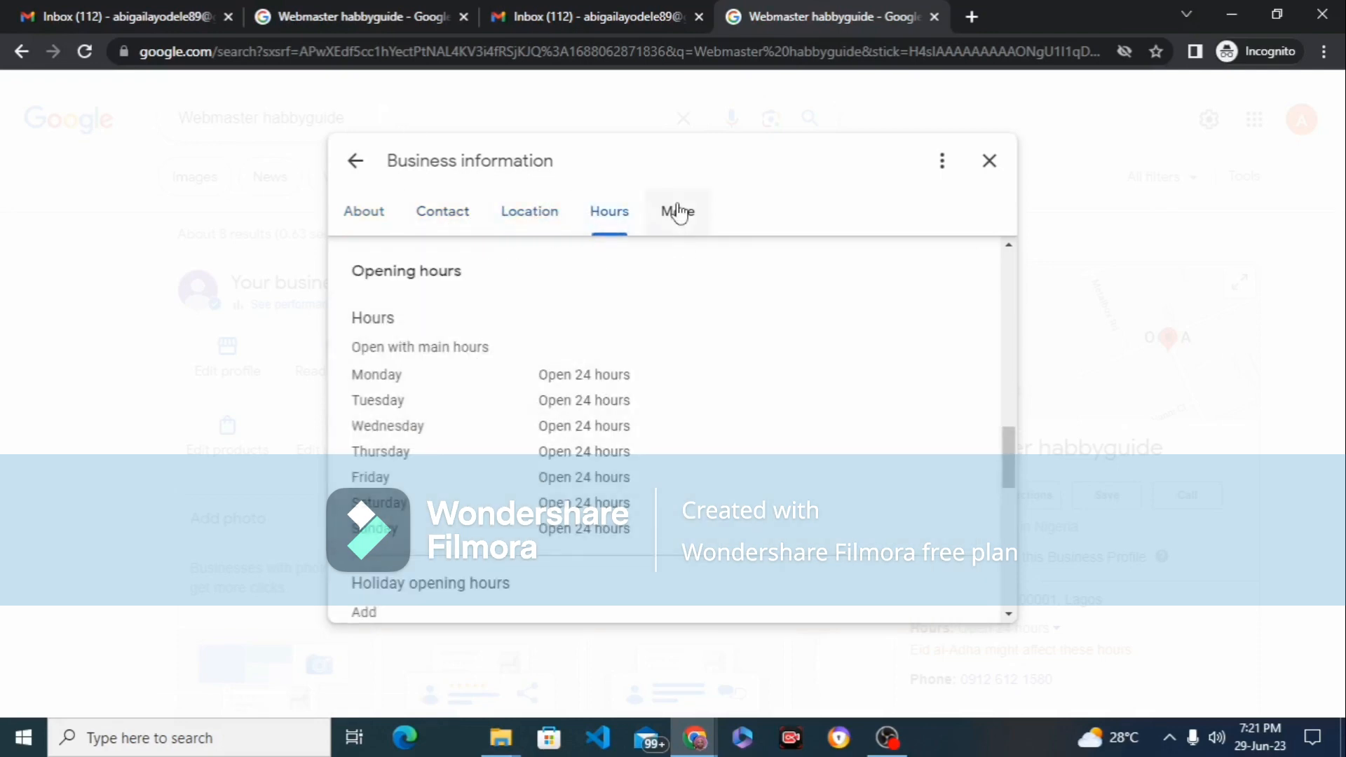
left_click(470, 218)
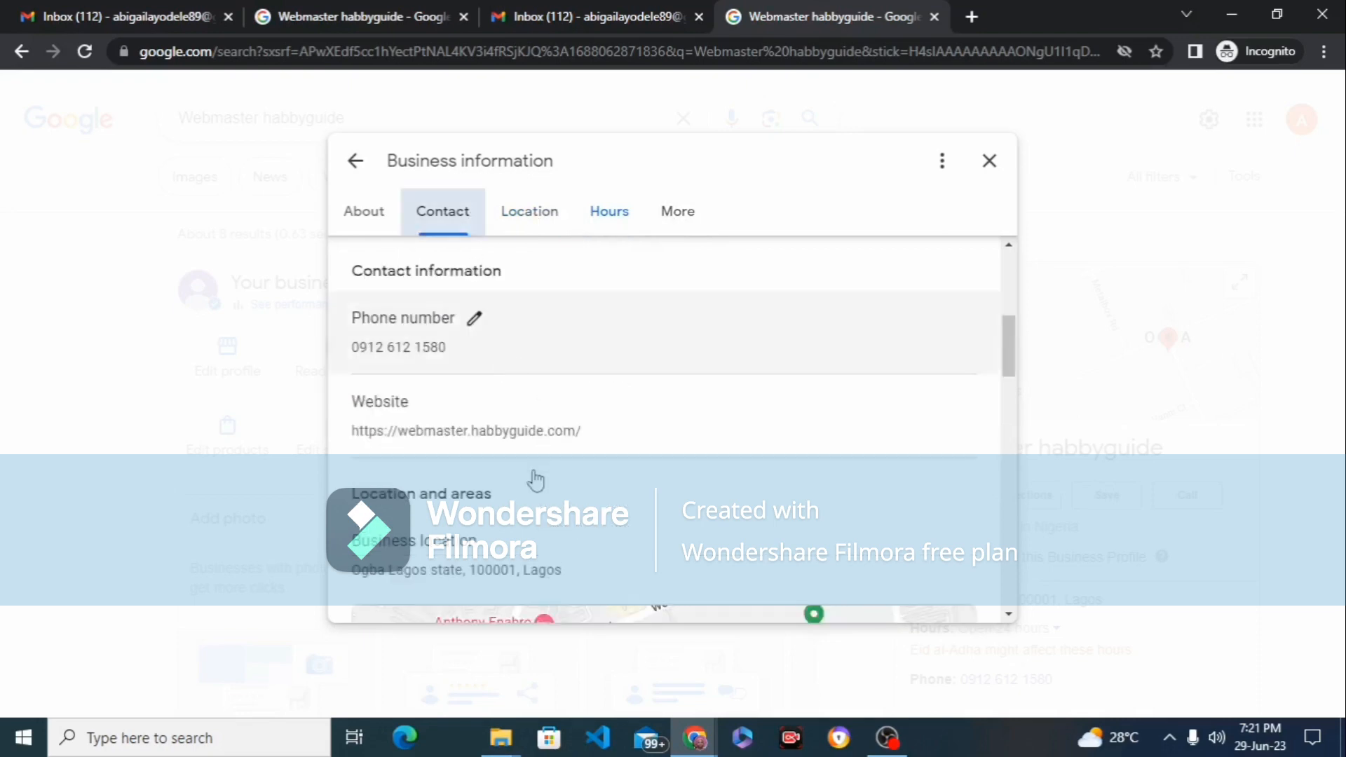
scroll(752, 293, "up", 4)
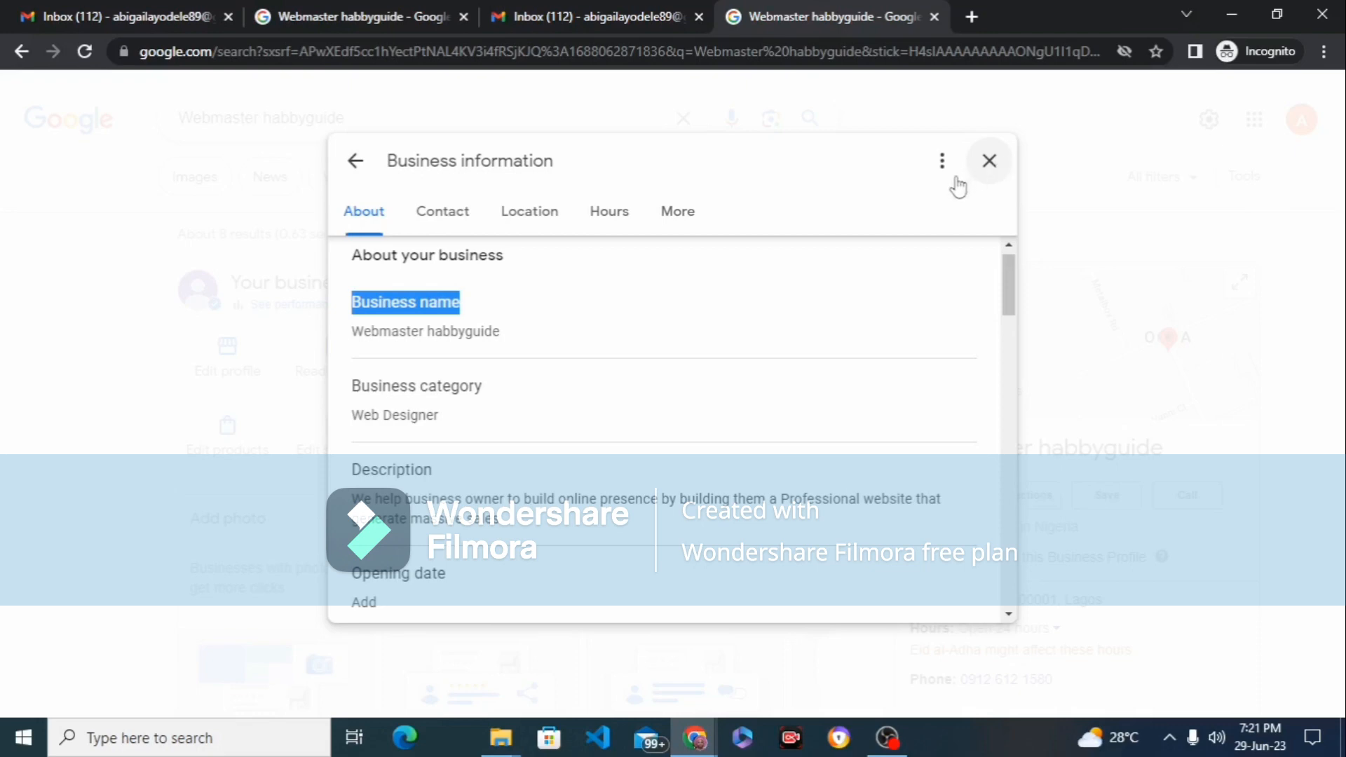
left_click(989, 167)
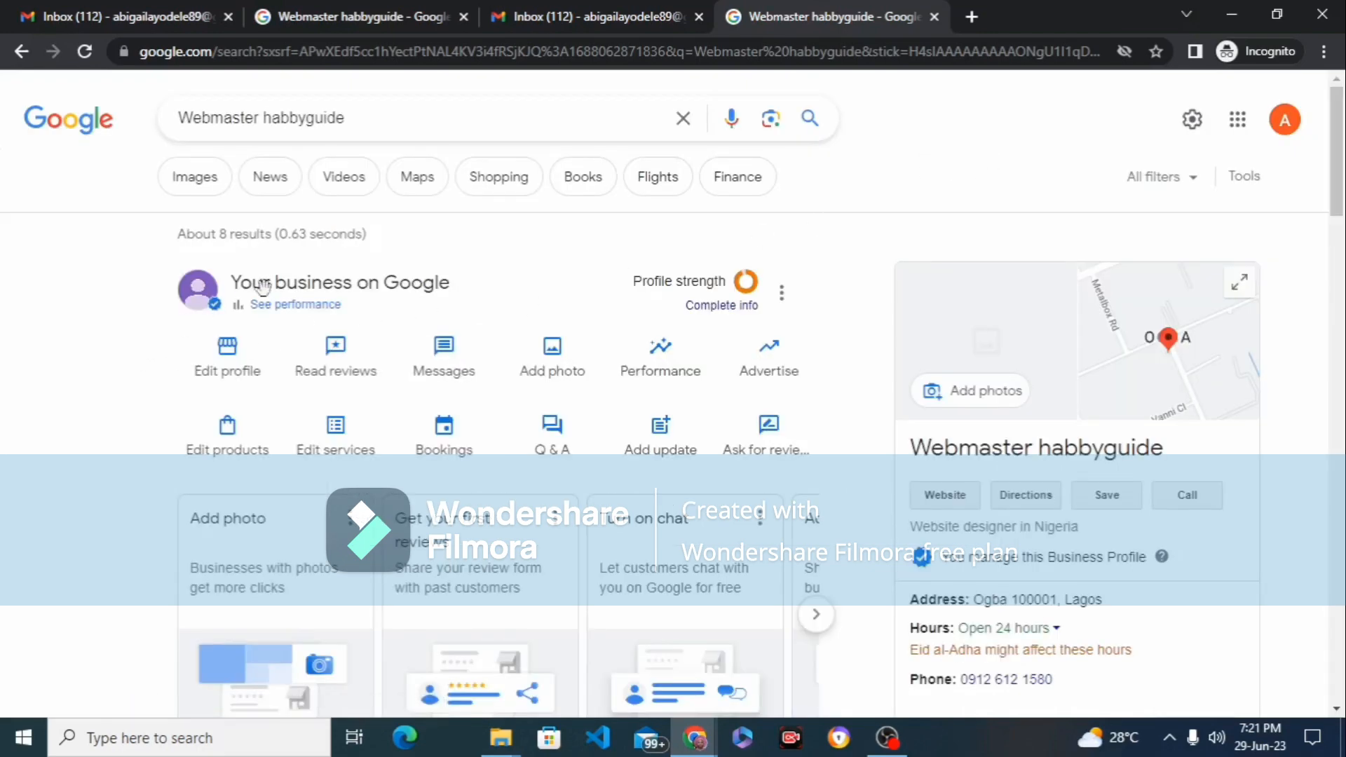
Scroll through the search results page to review the business profile panel and its details.
scroll(515, 410, "down", 7)
scroll(518, 415, "up", 7)
scroll(566, 415, "down", 6)
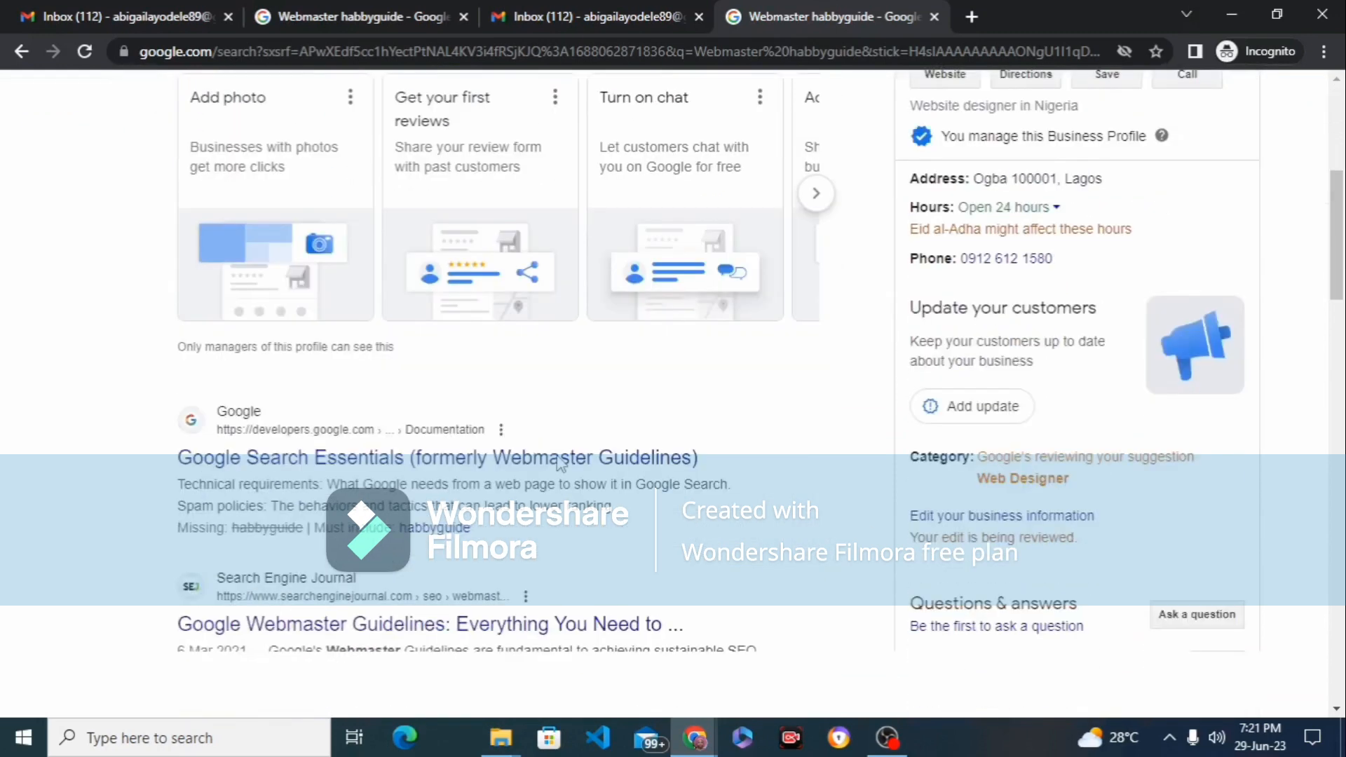
scroll(631, 456, "up", 5)
scroll(698, 453, "up", 1)
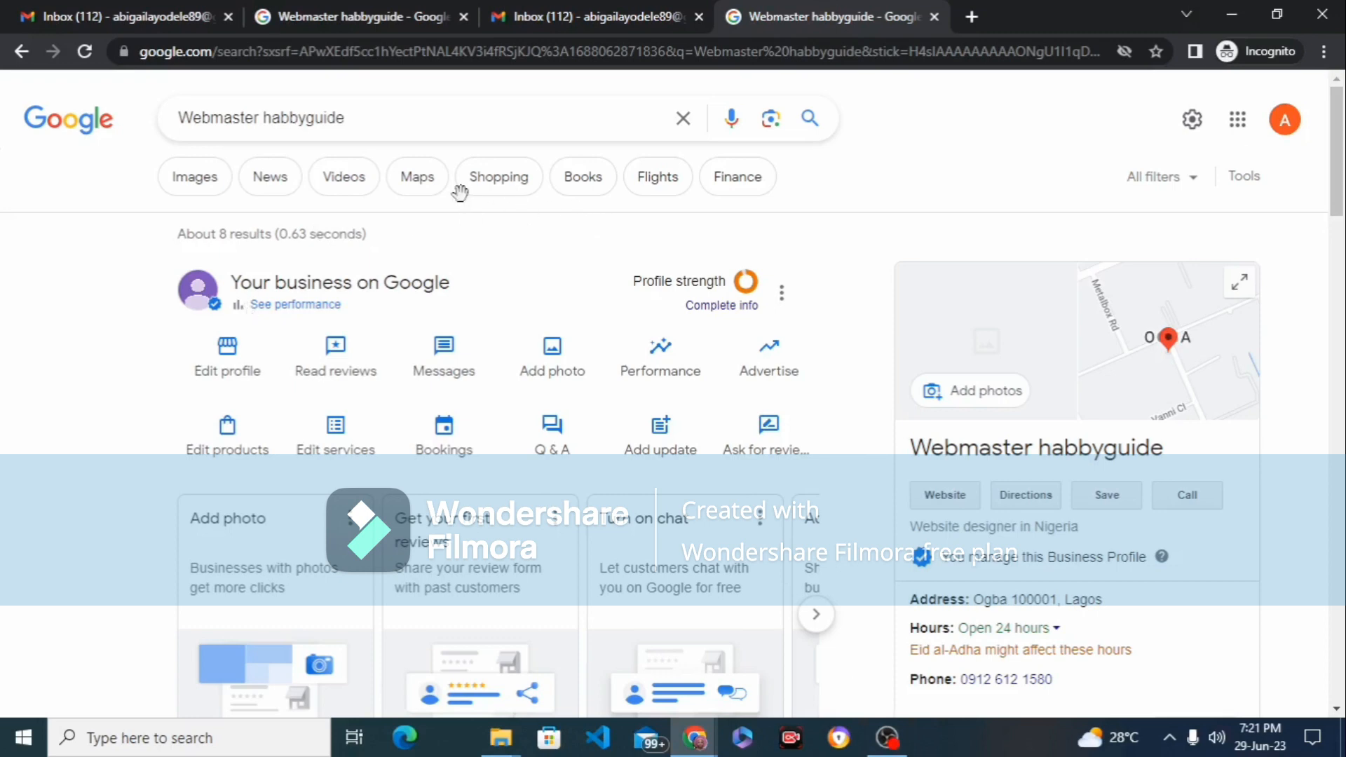
scroll(460, 201, "down", 10)
scroll(833, 500, "up", 10)
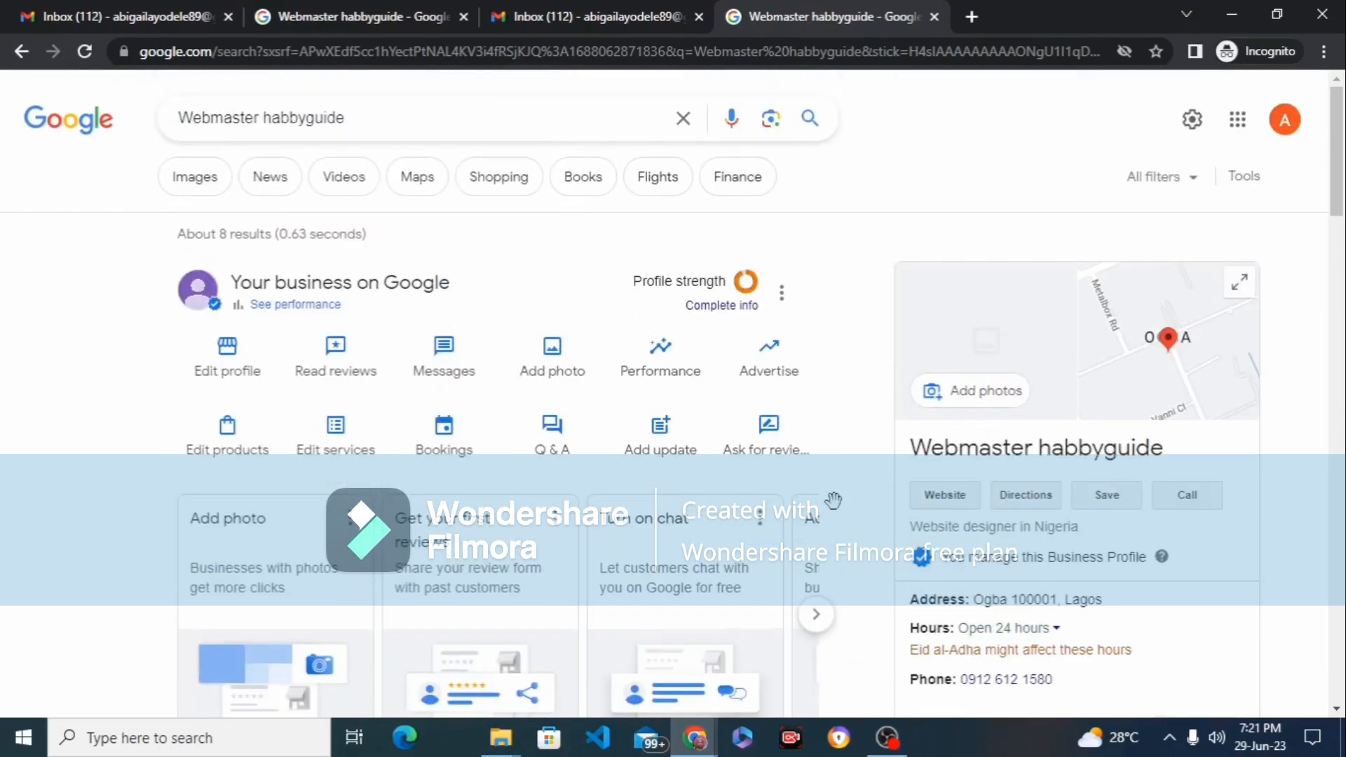